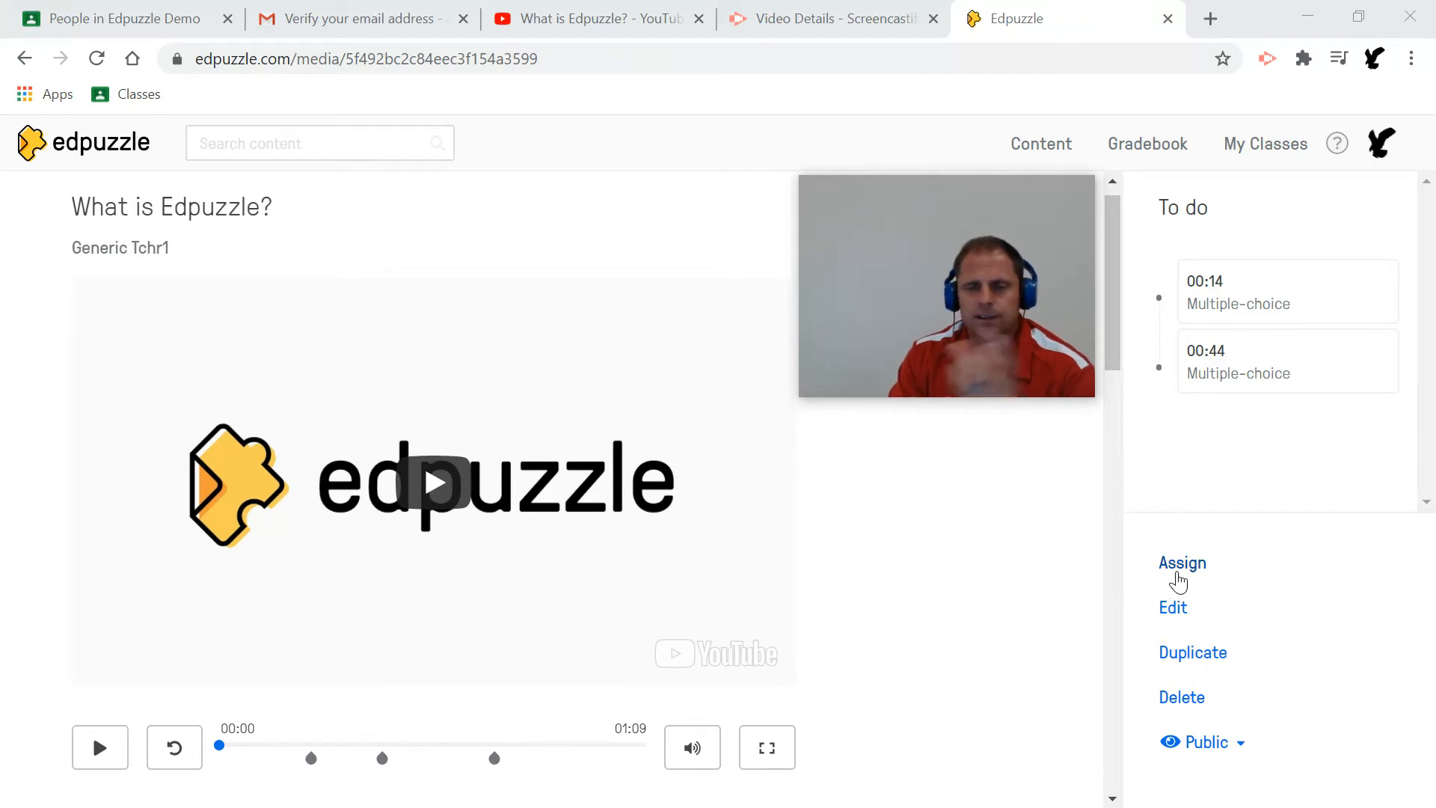
# Step: Start assigning the What is Edpuzzle? video and select the Edpuzzle Demo class
pyautogui.click(1177, 574)
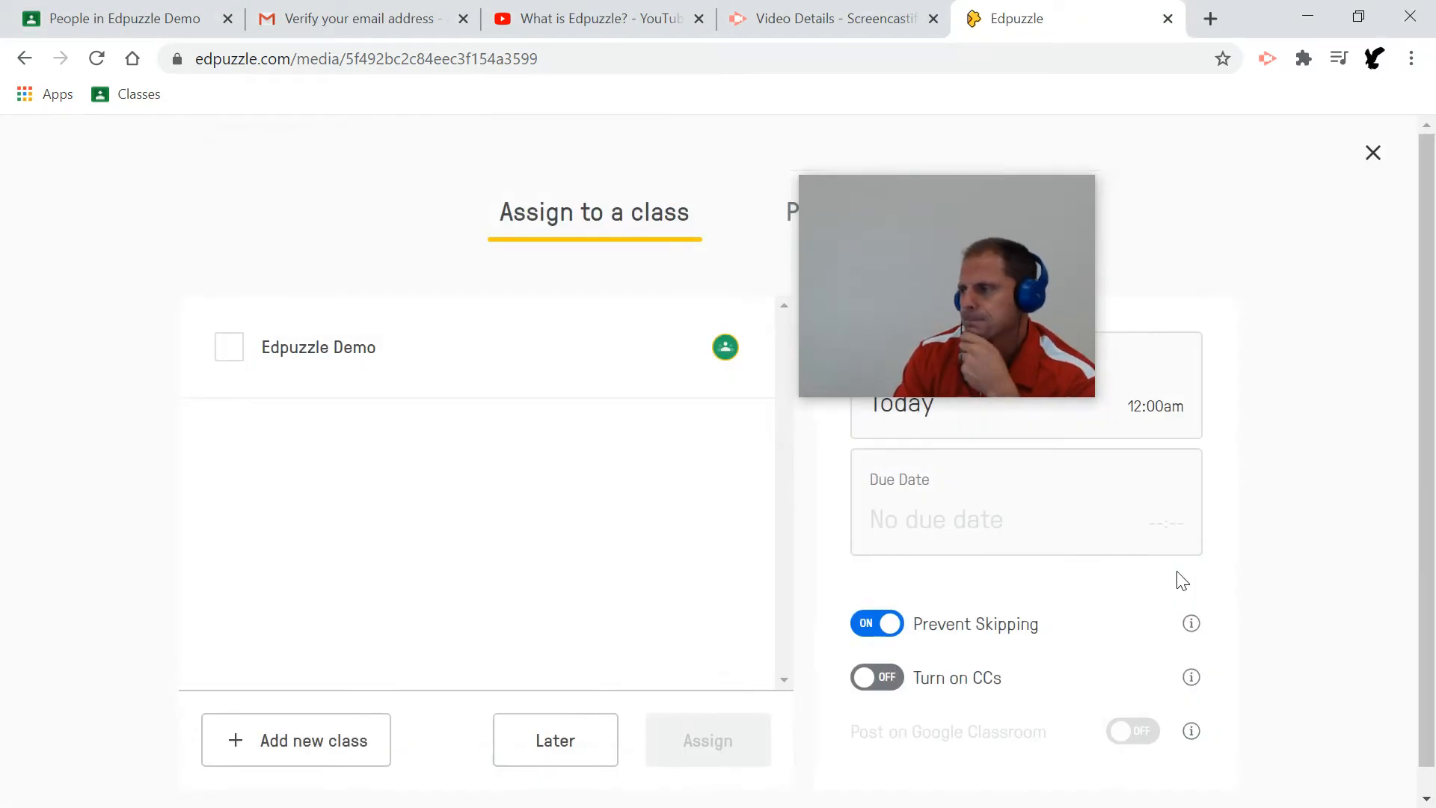
pyautogui.moveTo(926, 238); pyautogui.dragTo(1209, 96)
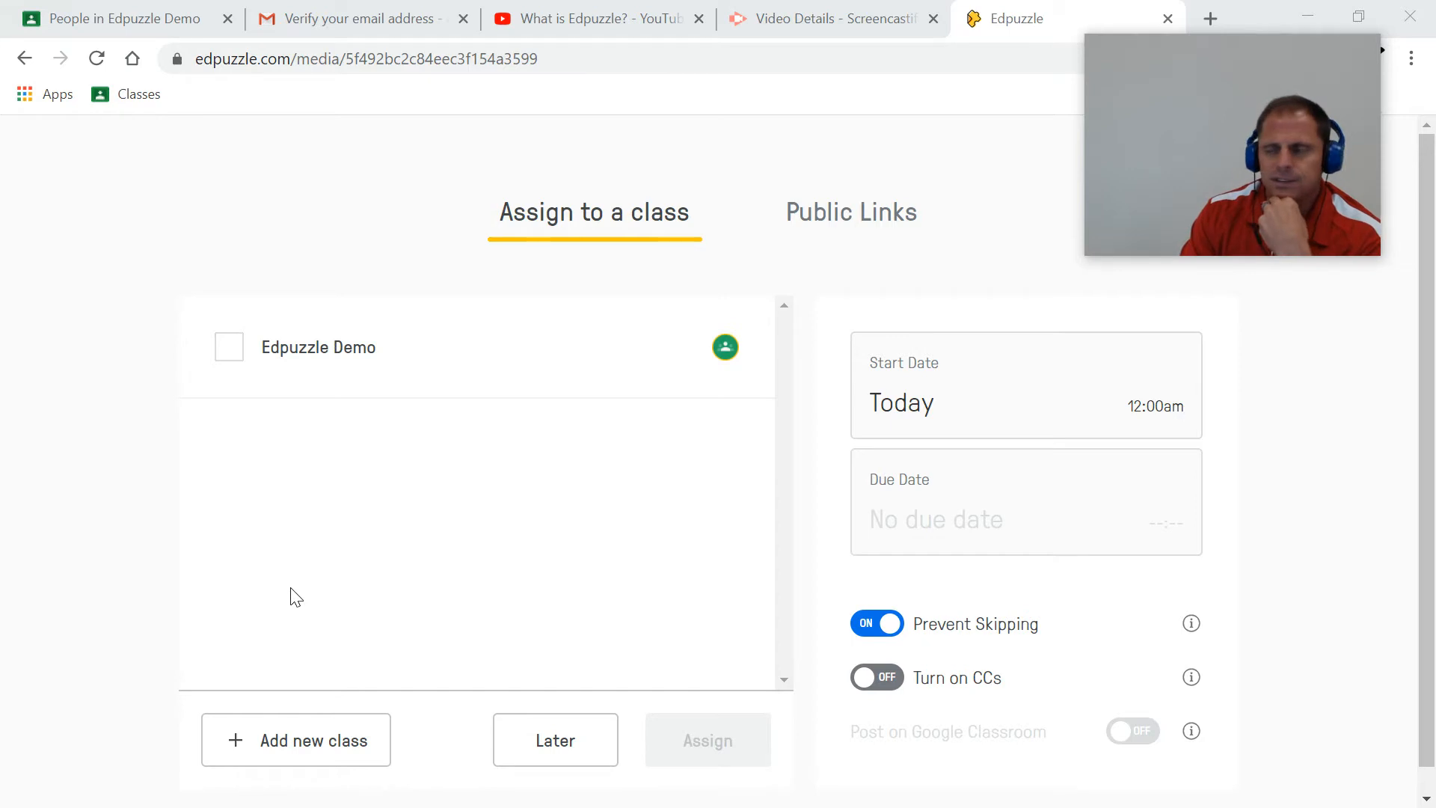
pyautogui.click(227, 358)
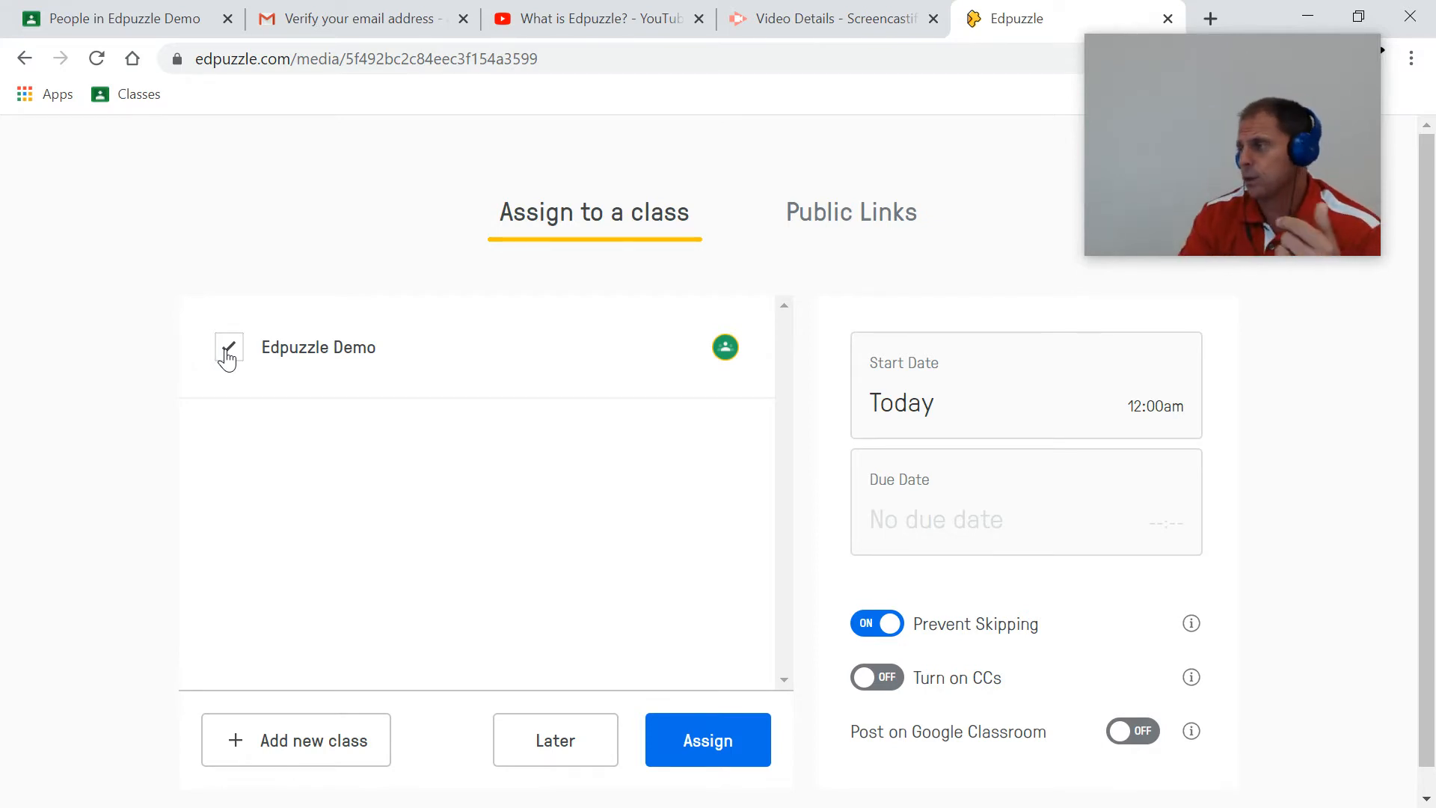
# Step: Set the assignment's start date to August 28 and its due date to September 1, 2020, and save the dates
pyautogui.click(930, 403)
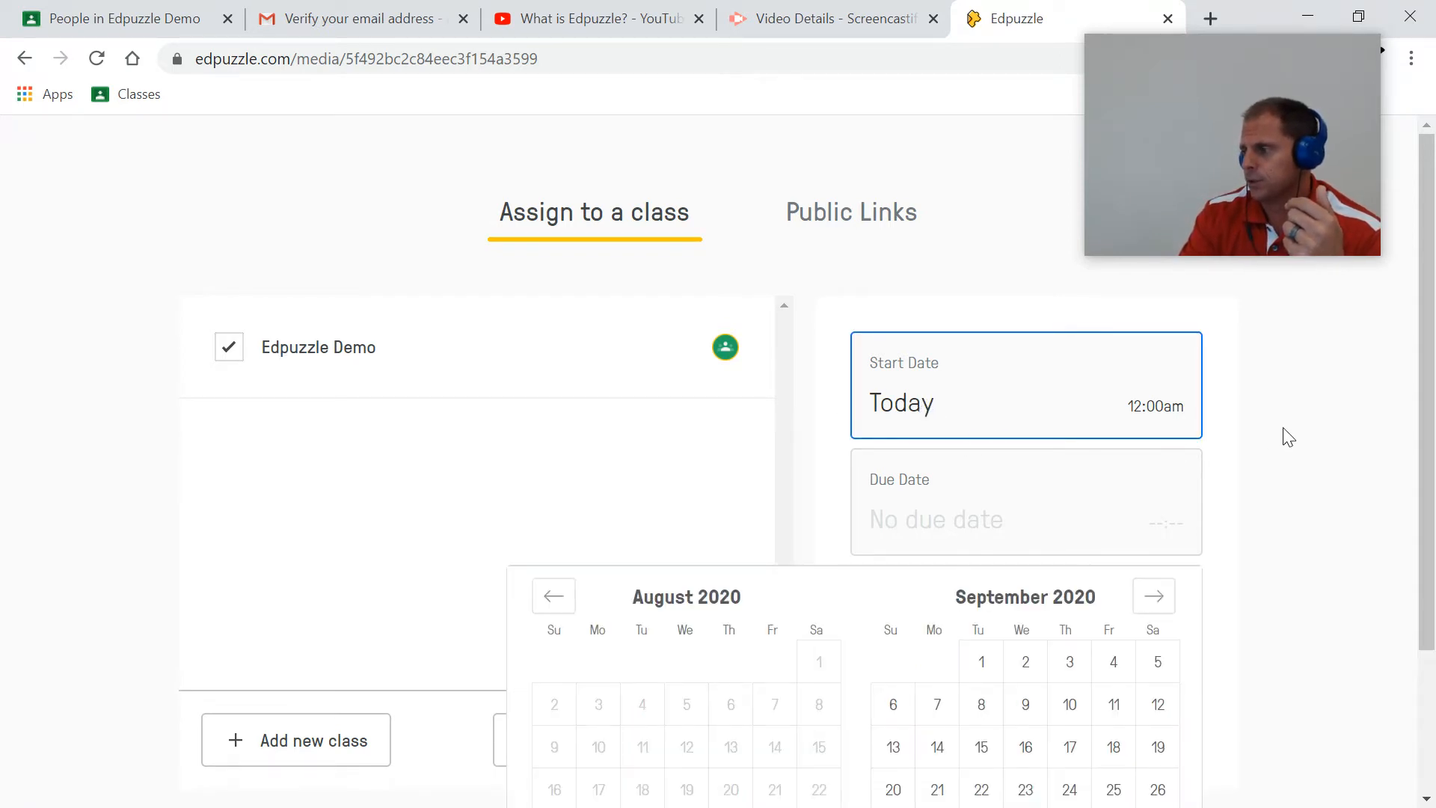
pyautogui.scroll(-1, 1285, 441)
pyautogui.click(820, 723)
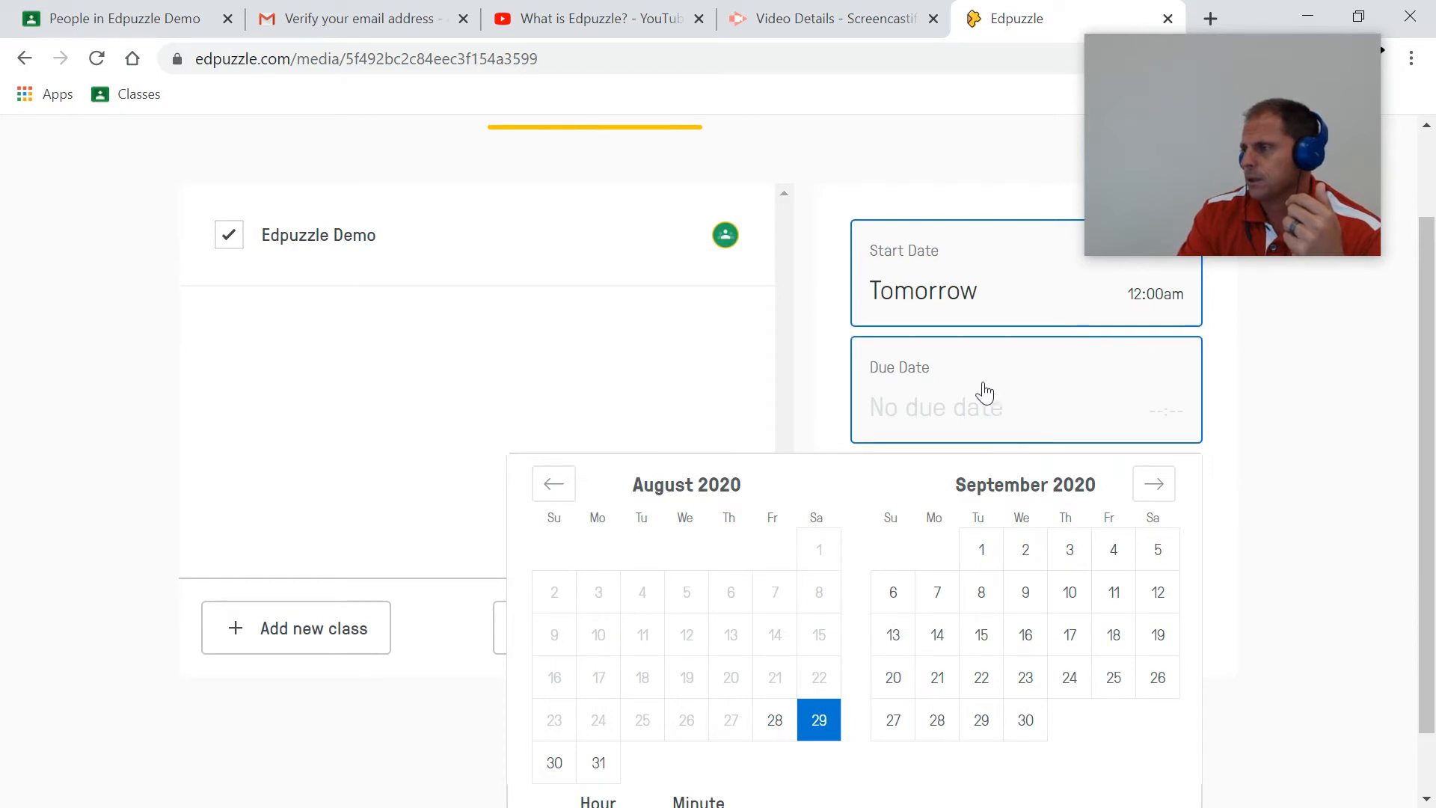
pyautogui.click(777, 722)
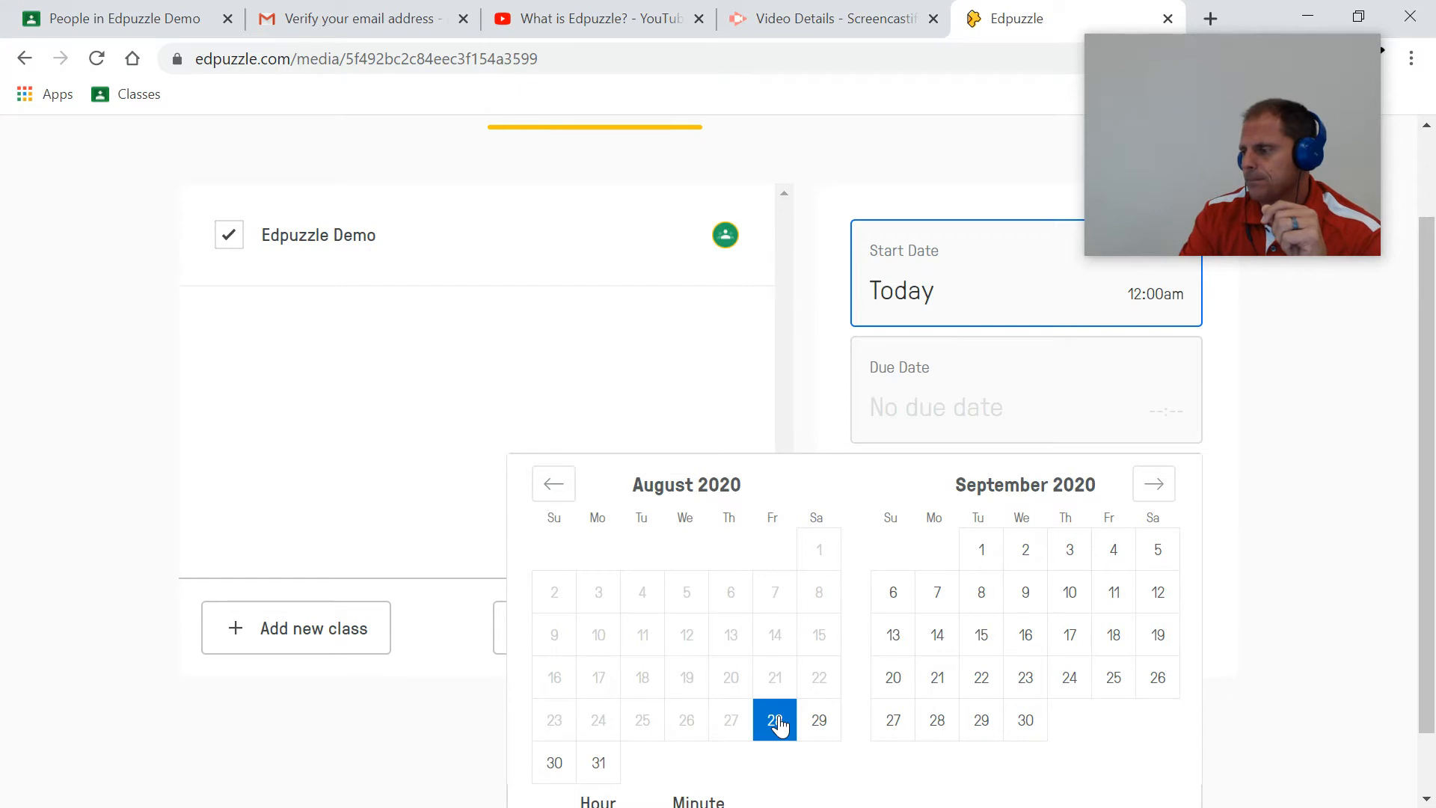
pyautogui.click(942, 424)
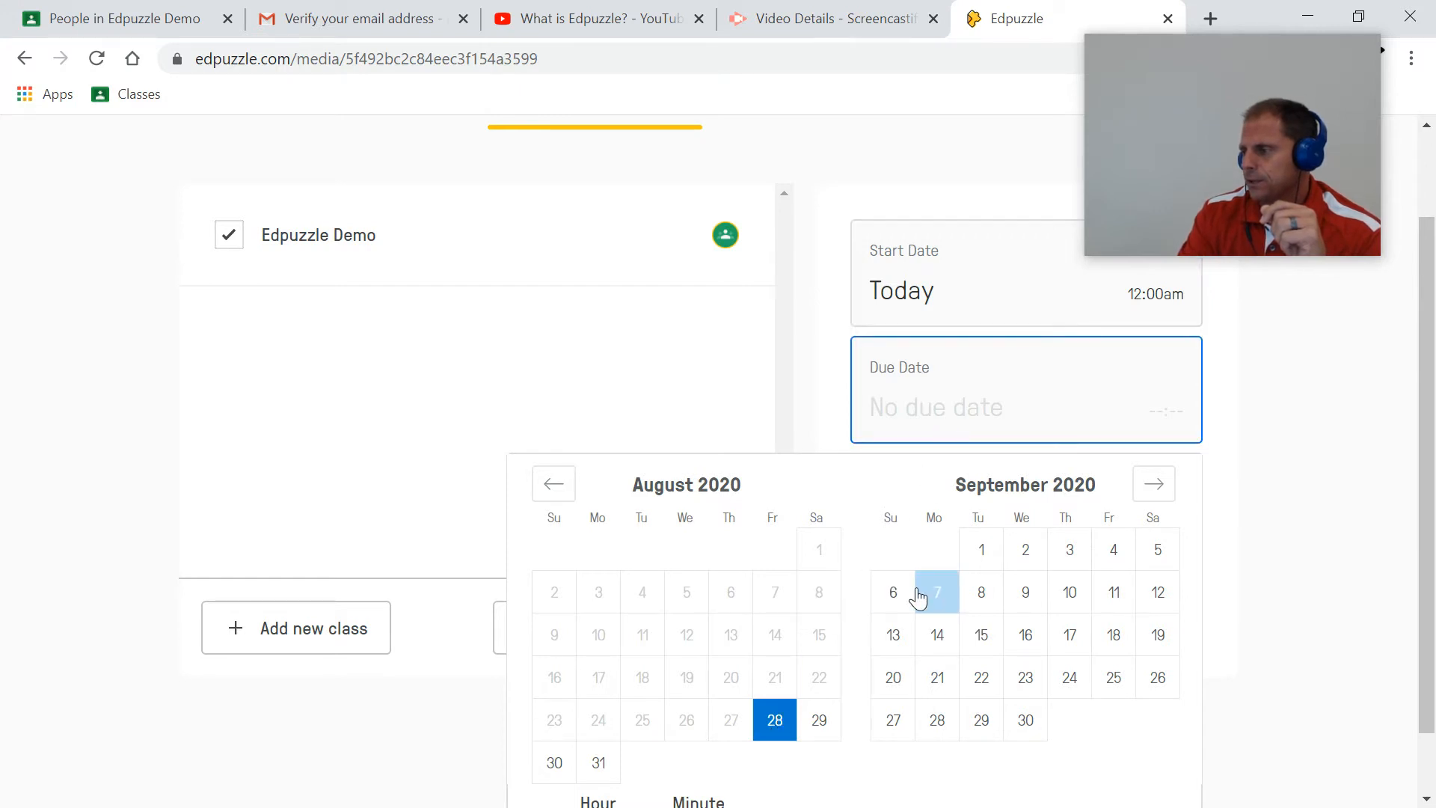
pyautogui.click(970, 558)
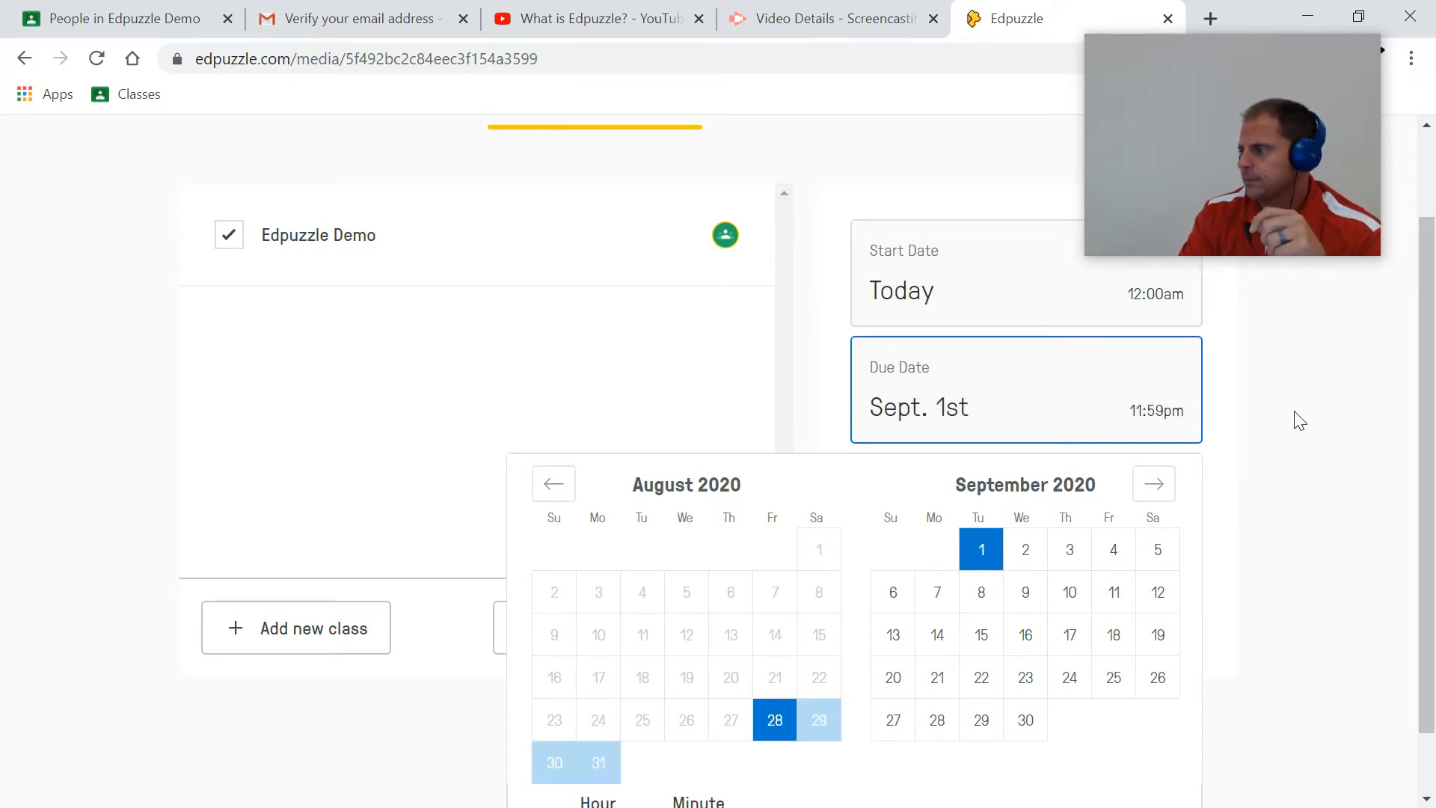
pyautogui.scroll(-1, 1276, 469)
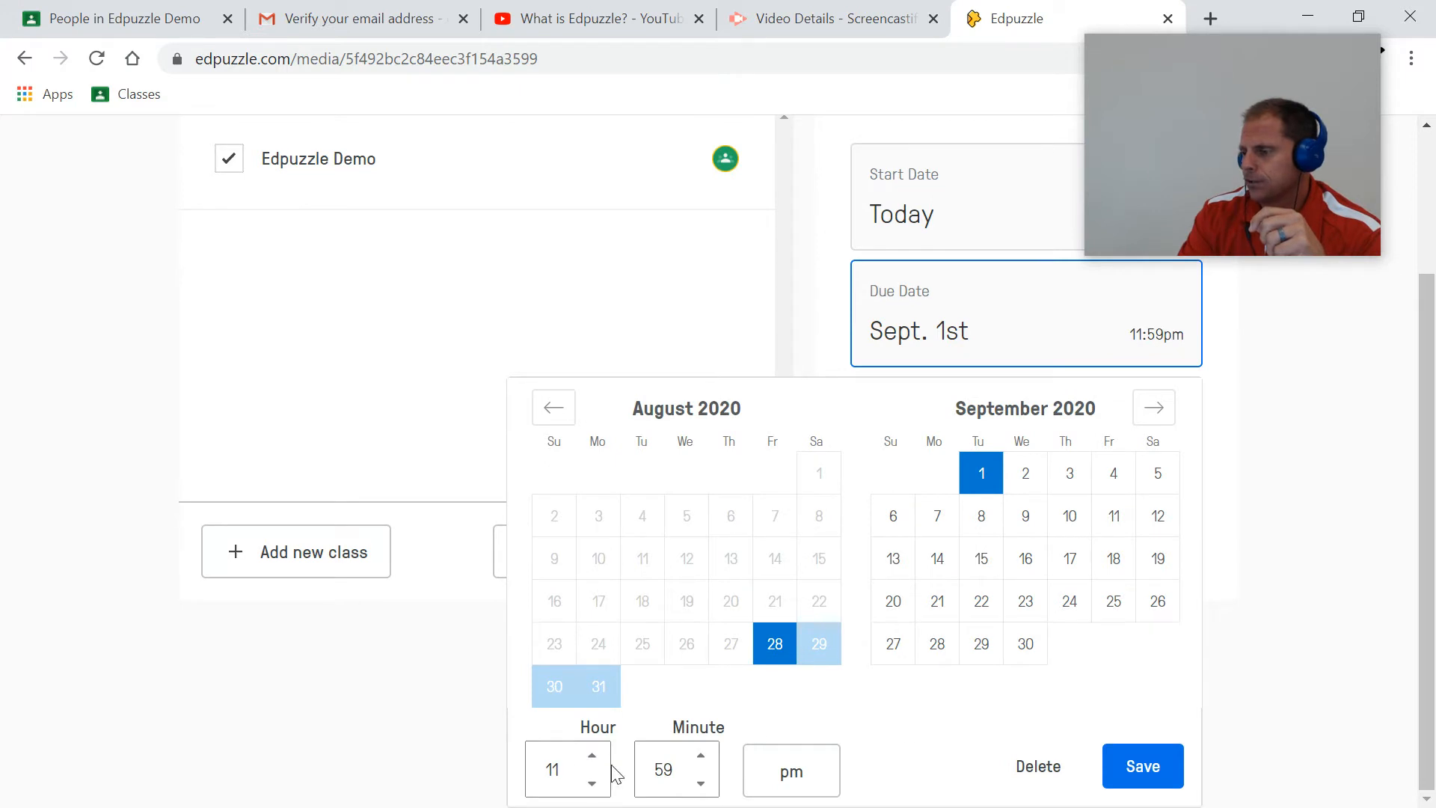
pyautogui.click(1144, 767)
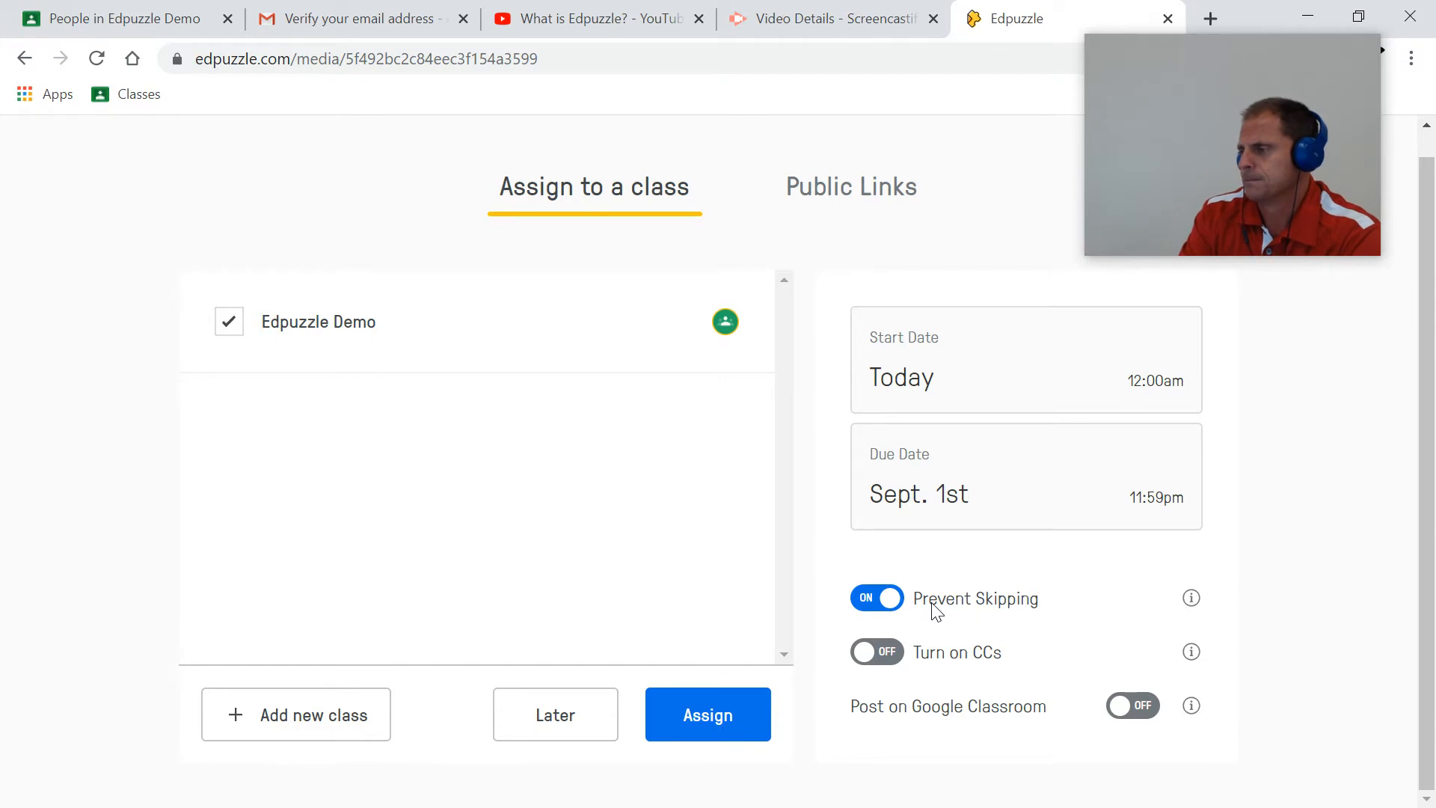
# Step: Turn on CCs and posting on Google Classroom, and assign the video to the class
pyautogui.moveTo(934, 658); pyautogui.dragTo(989, 653)
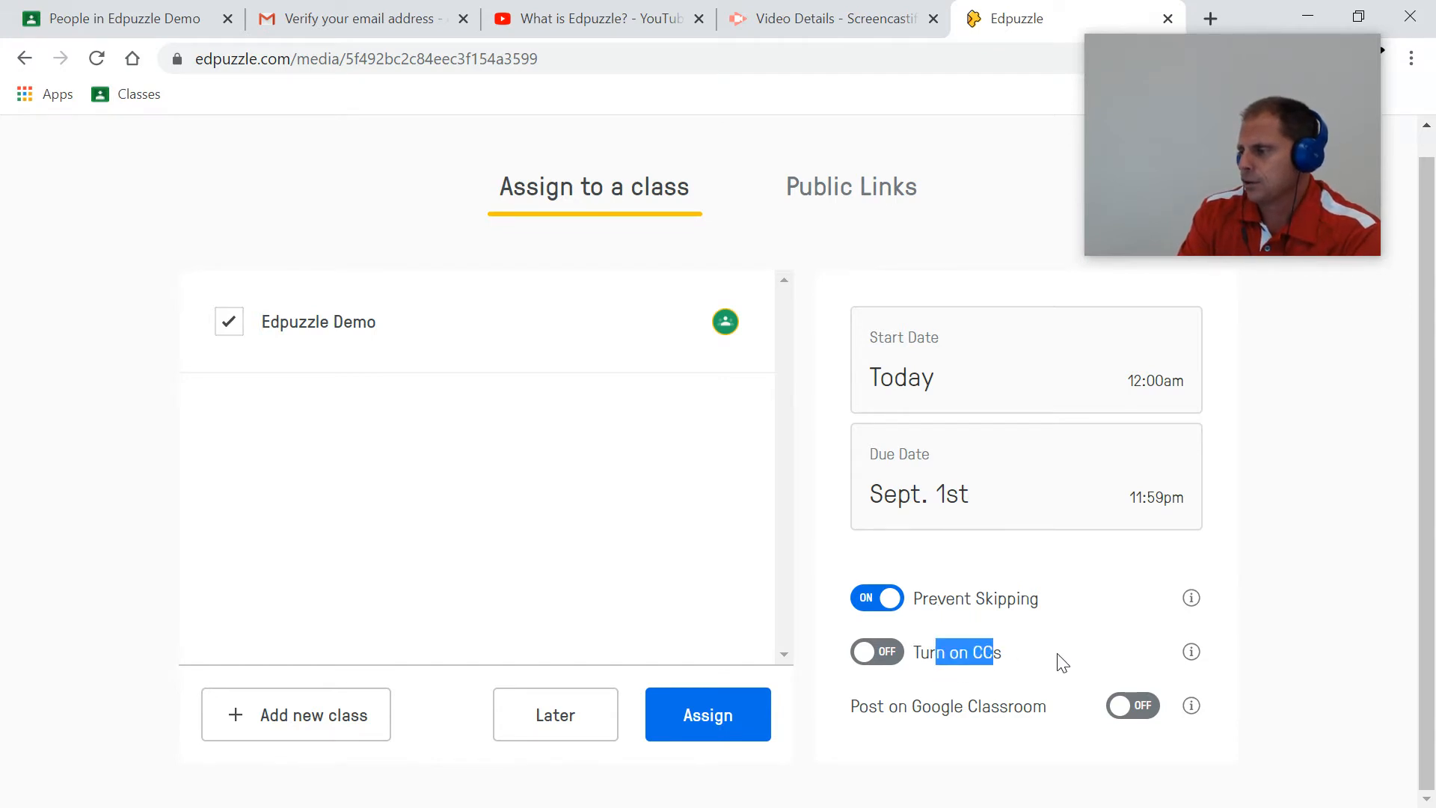
pyautogui.moveTo(1182, 658)
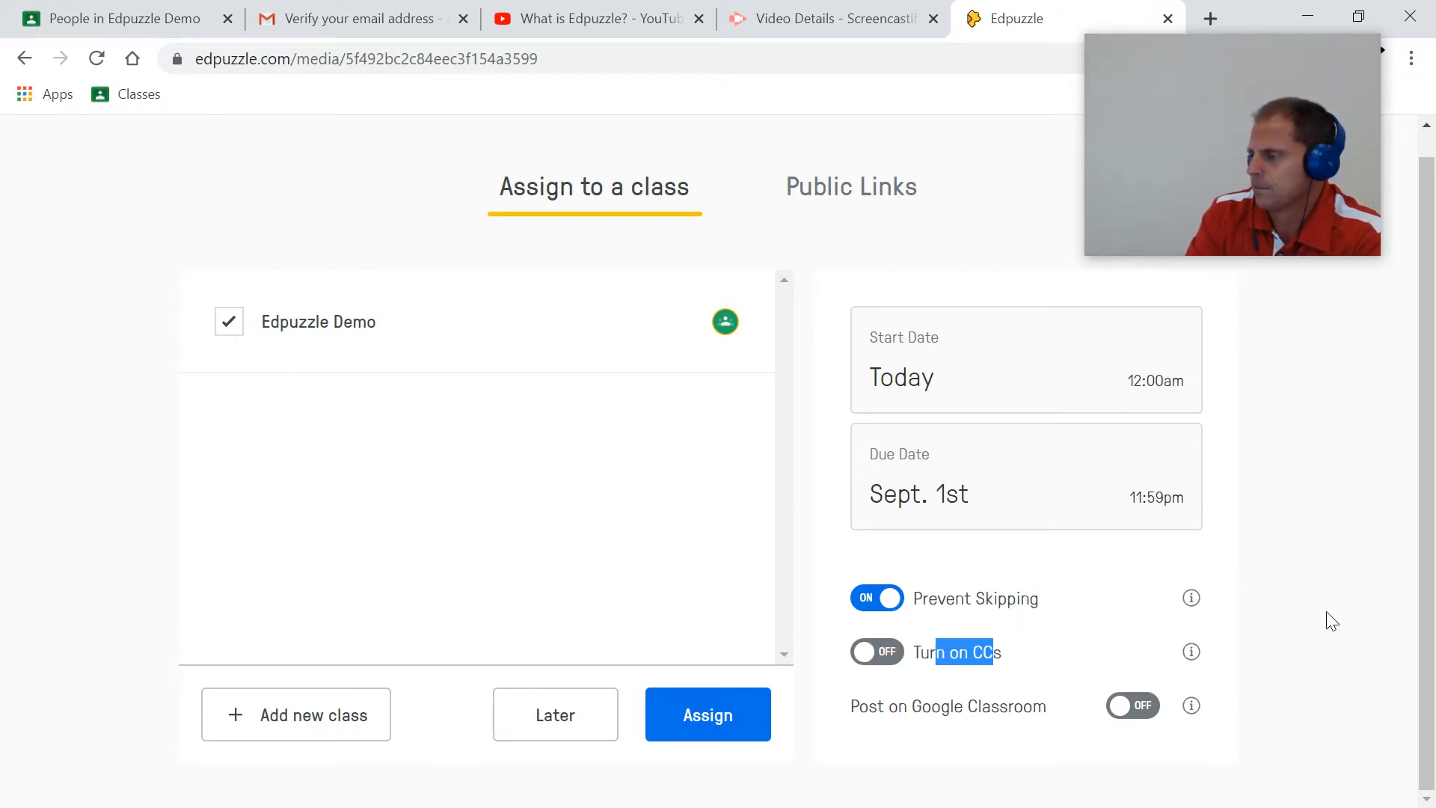
pyautogui.click(877, 658)
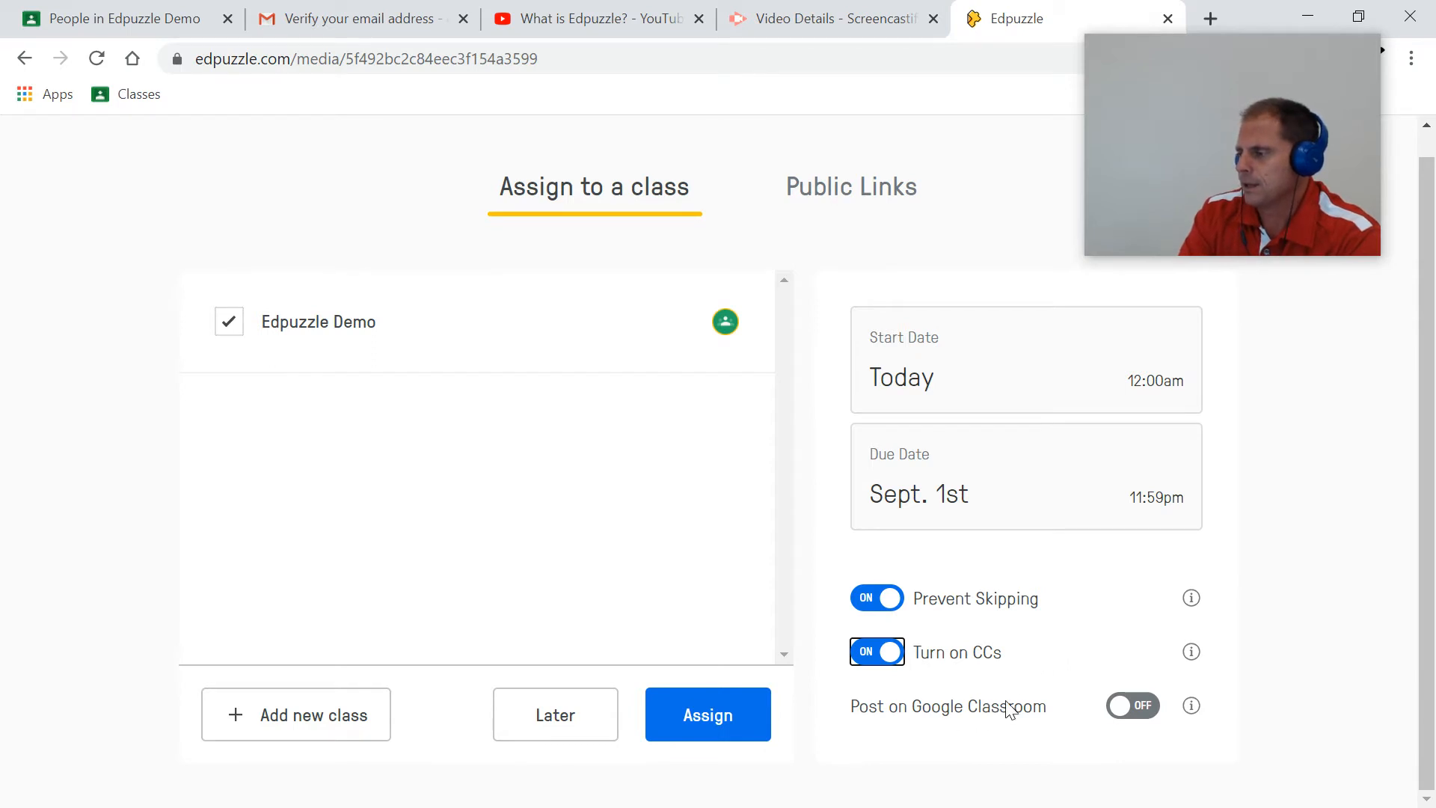
pyautogui.click(1129, 717)
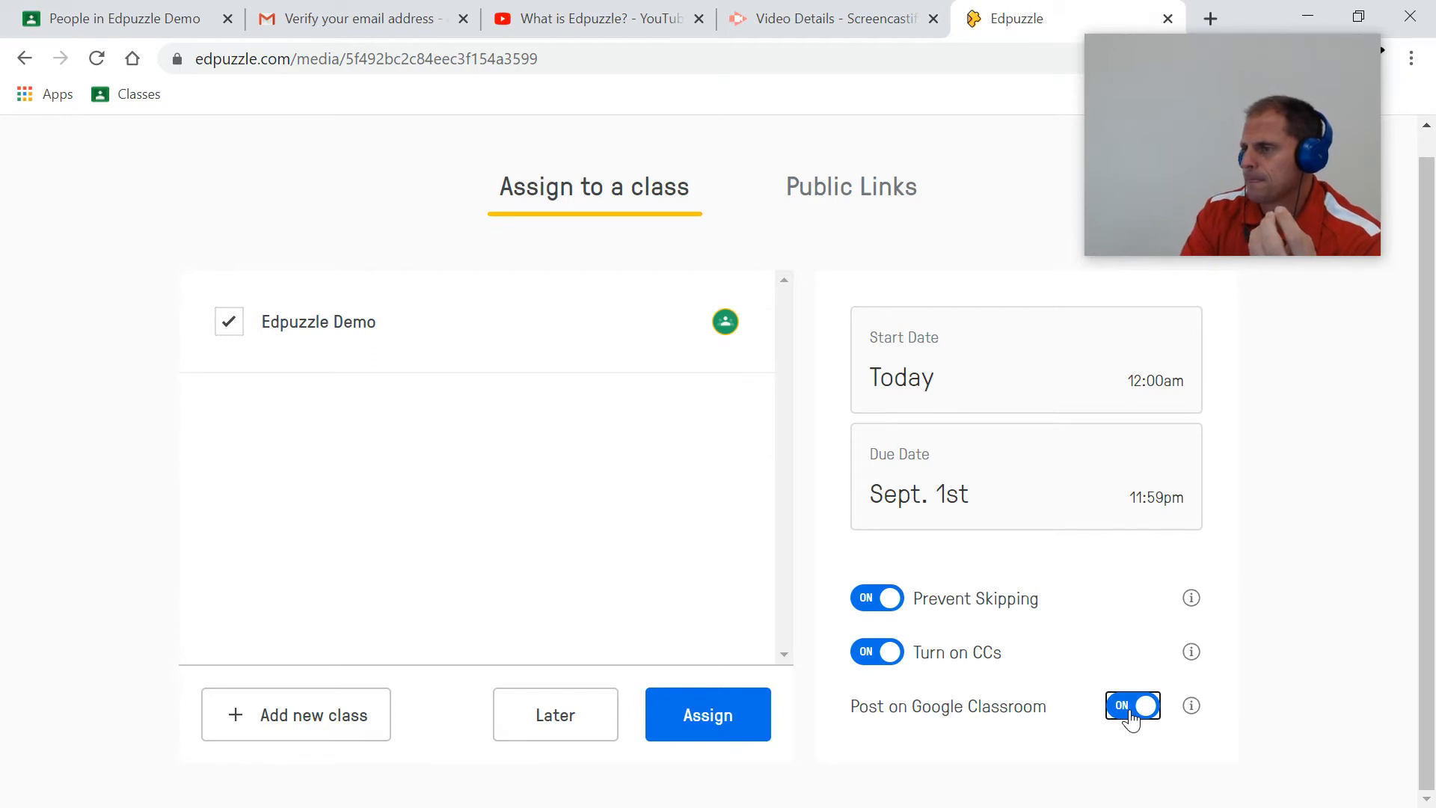
pyautogui.click(744, 714)
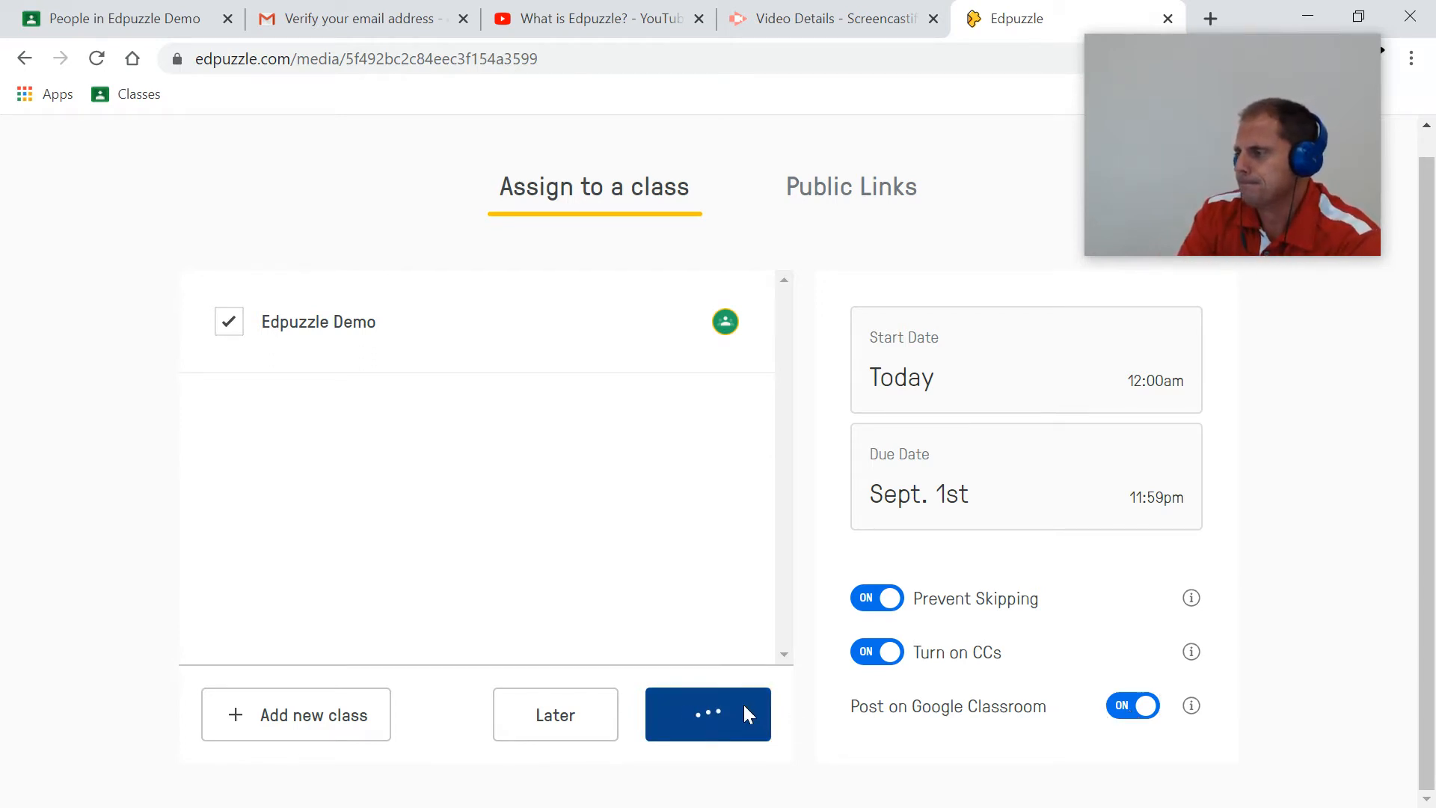
# Step: Review the new assignment's page and its multiple-choice questions with their answer options
pyautogui.moveTo(1218, 100); pyautogui.dragTo(879, 270)
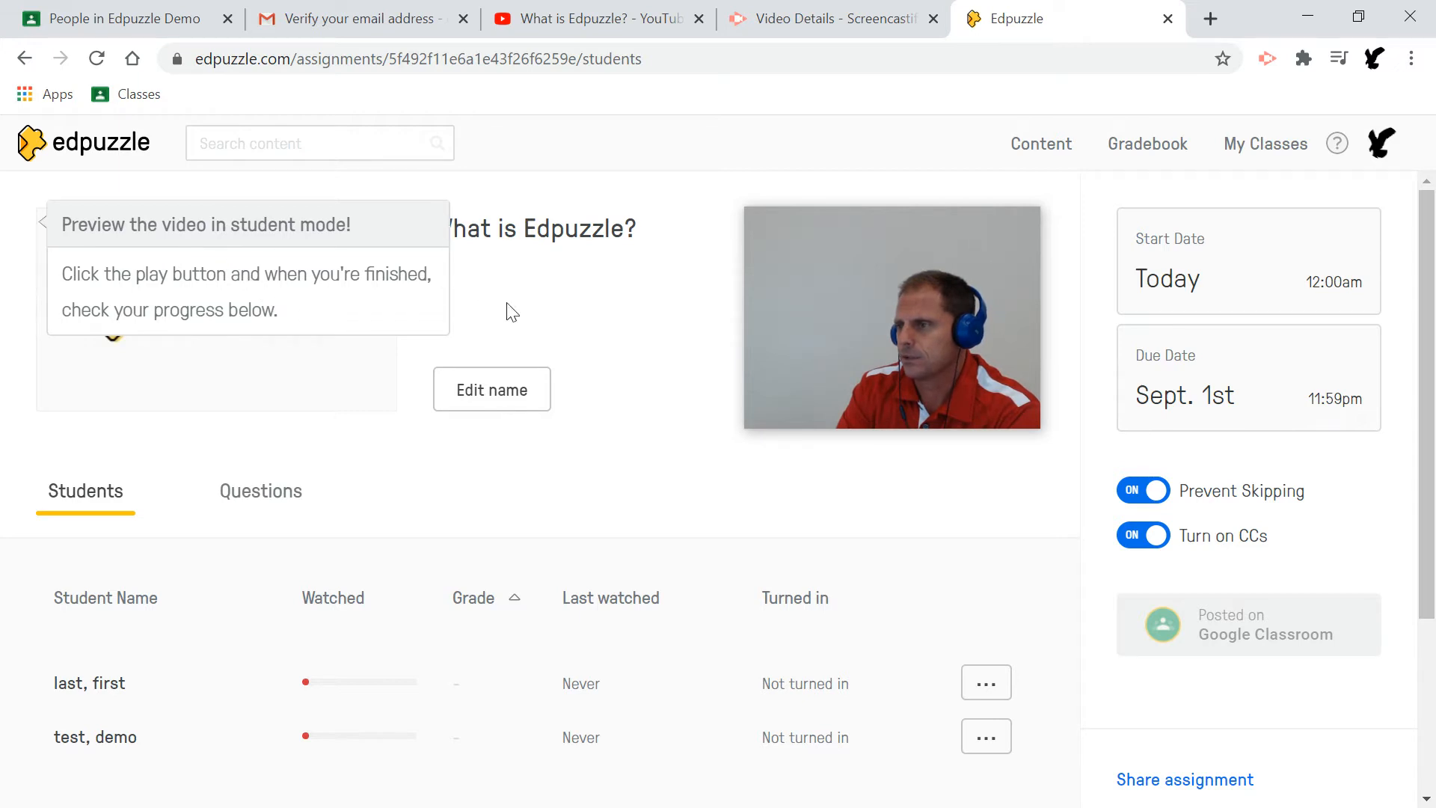
pyautogui.moveTo(481, 228); pyautogui.dragTo(610, 238)
pyautogui.click(612, 239)
pyautogui.scroll(-1, 634, 306)
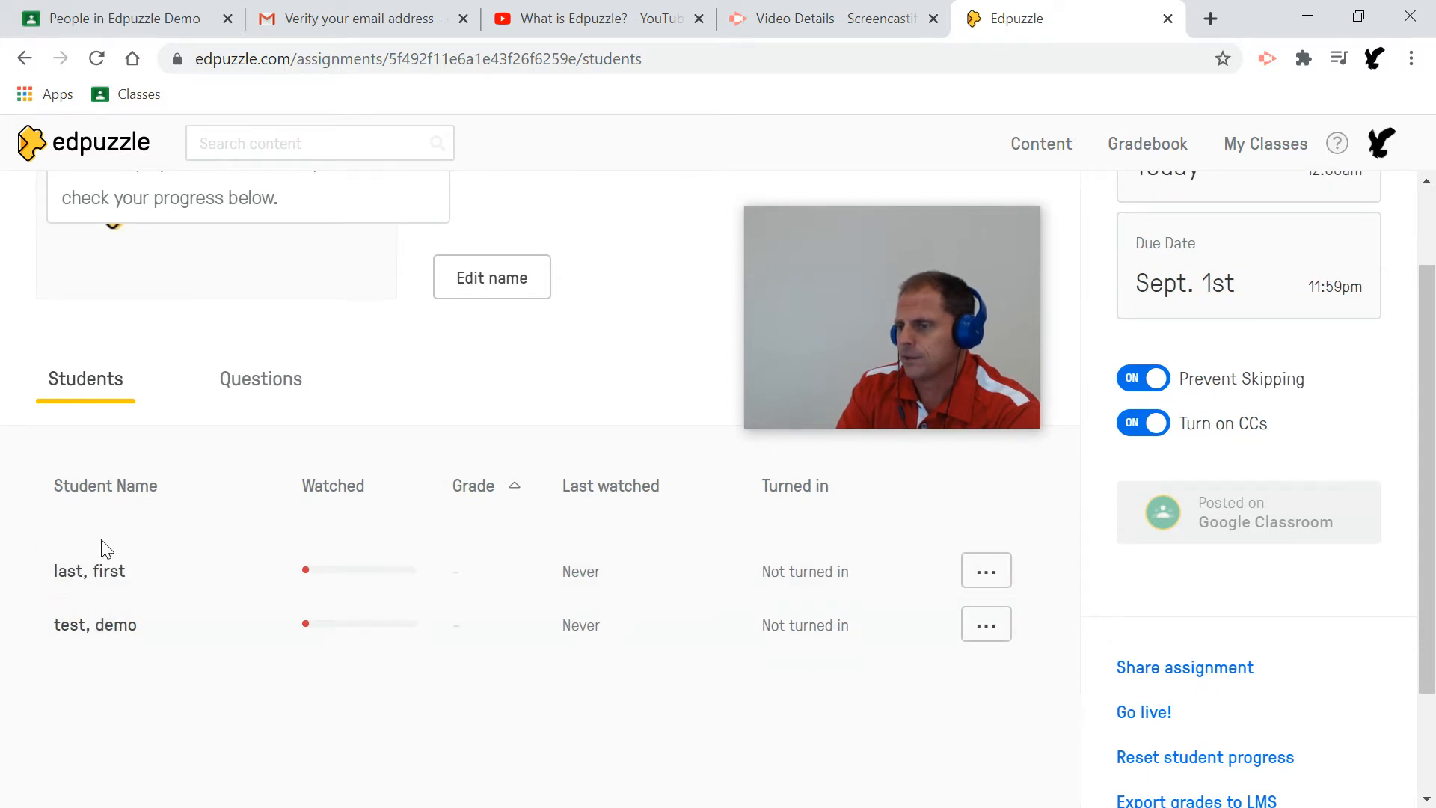
pyautogui.click(257, 388)
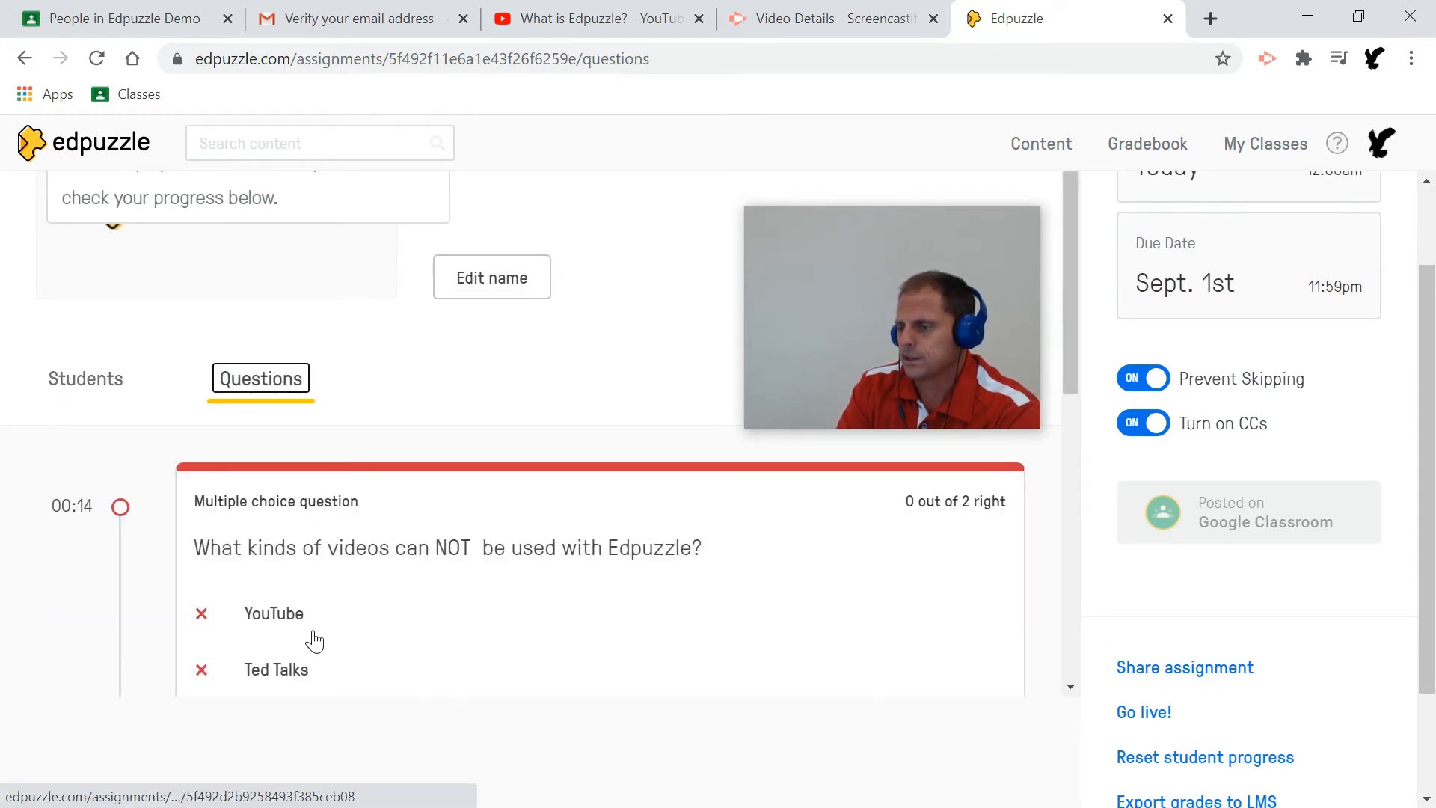
pyautogui.scroll(-7, 339, 596)
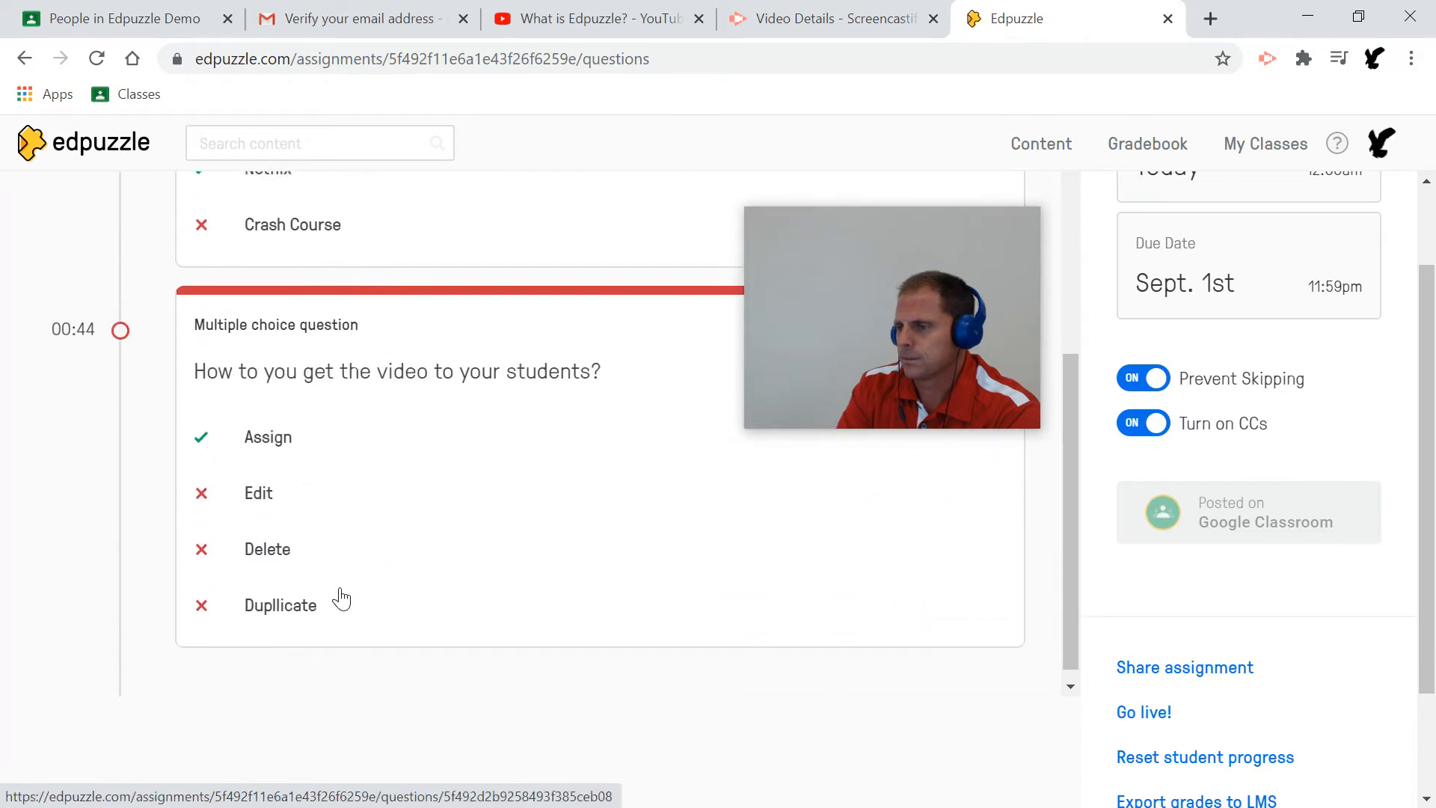
pyautogui.scroll(7, 339, 596)
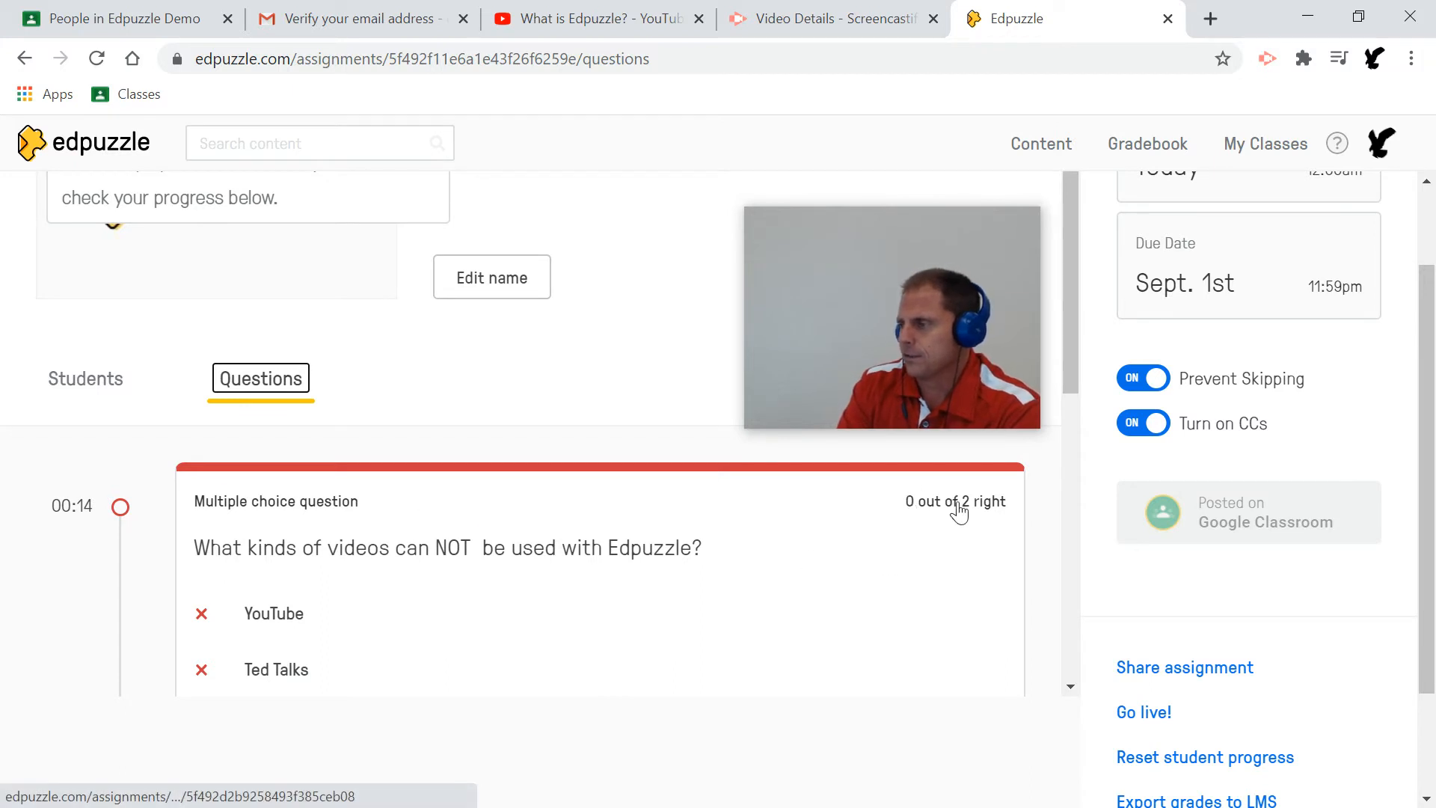
# Step: Examine the assignment's student progress list, its dates and settings, and the available assignment actions
pyautogui.click(116, 382)
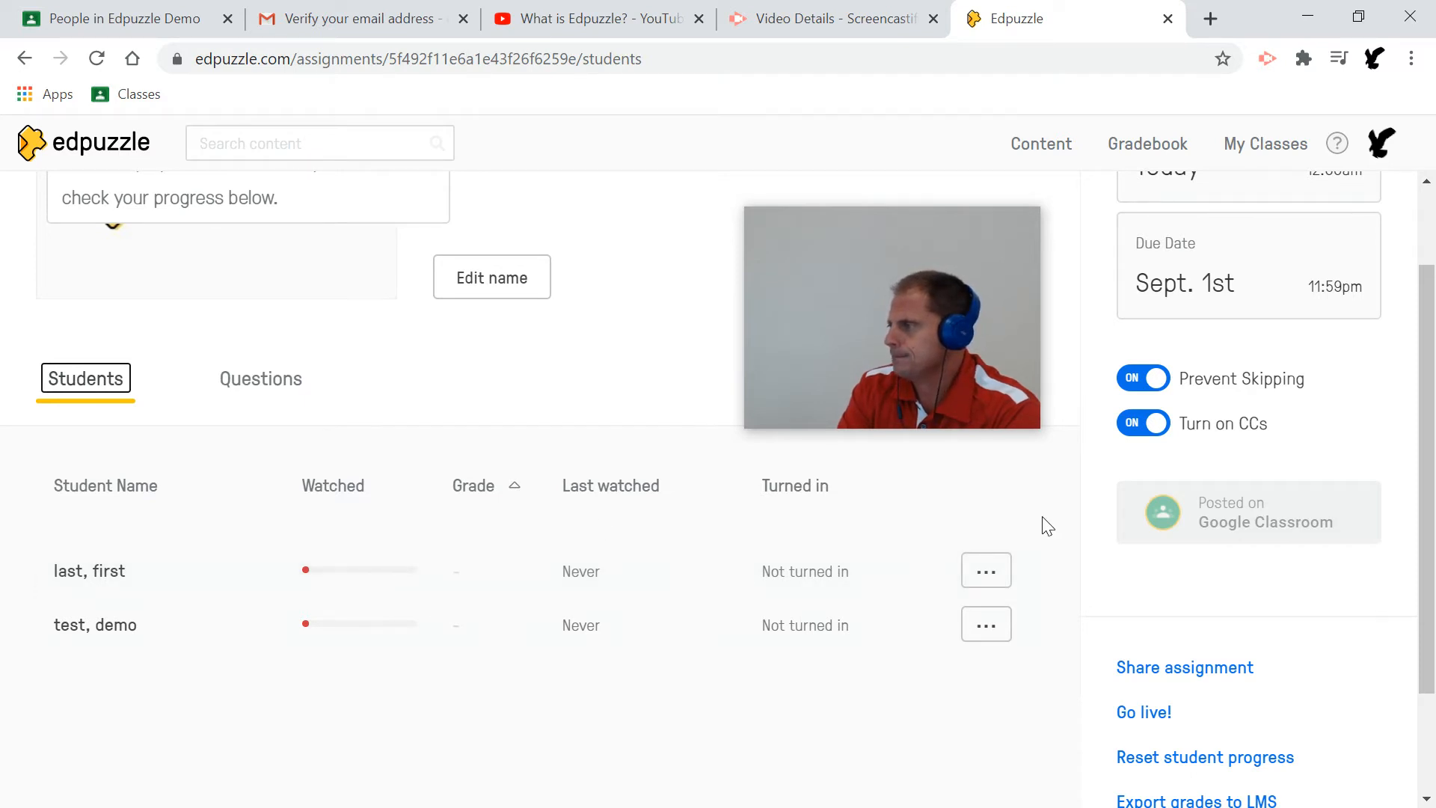
pyautogui.scroll(2, 1047, 525)
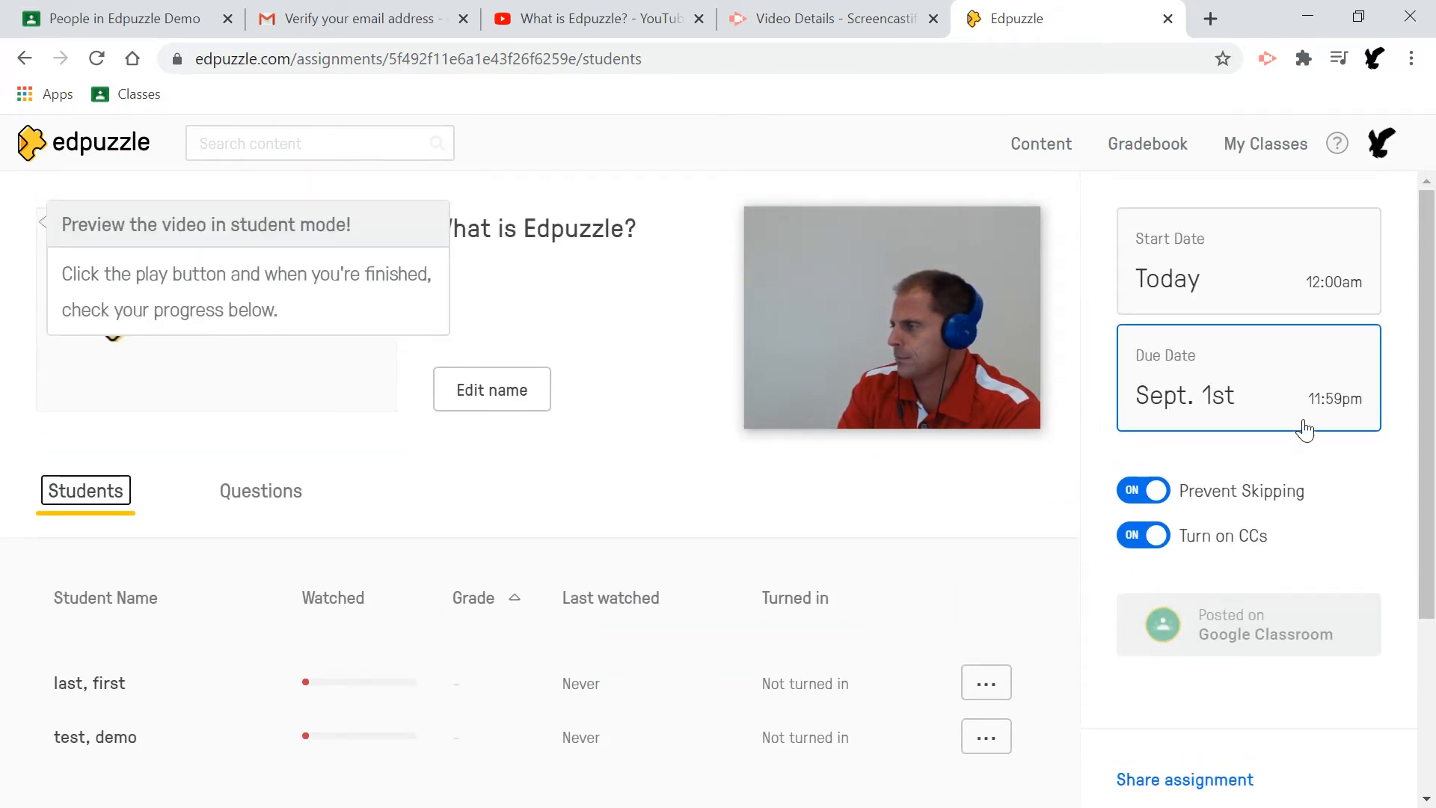
pyautogui.scroll(-2, 1339, 464)
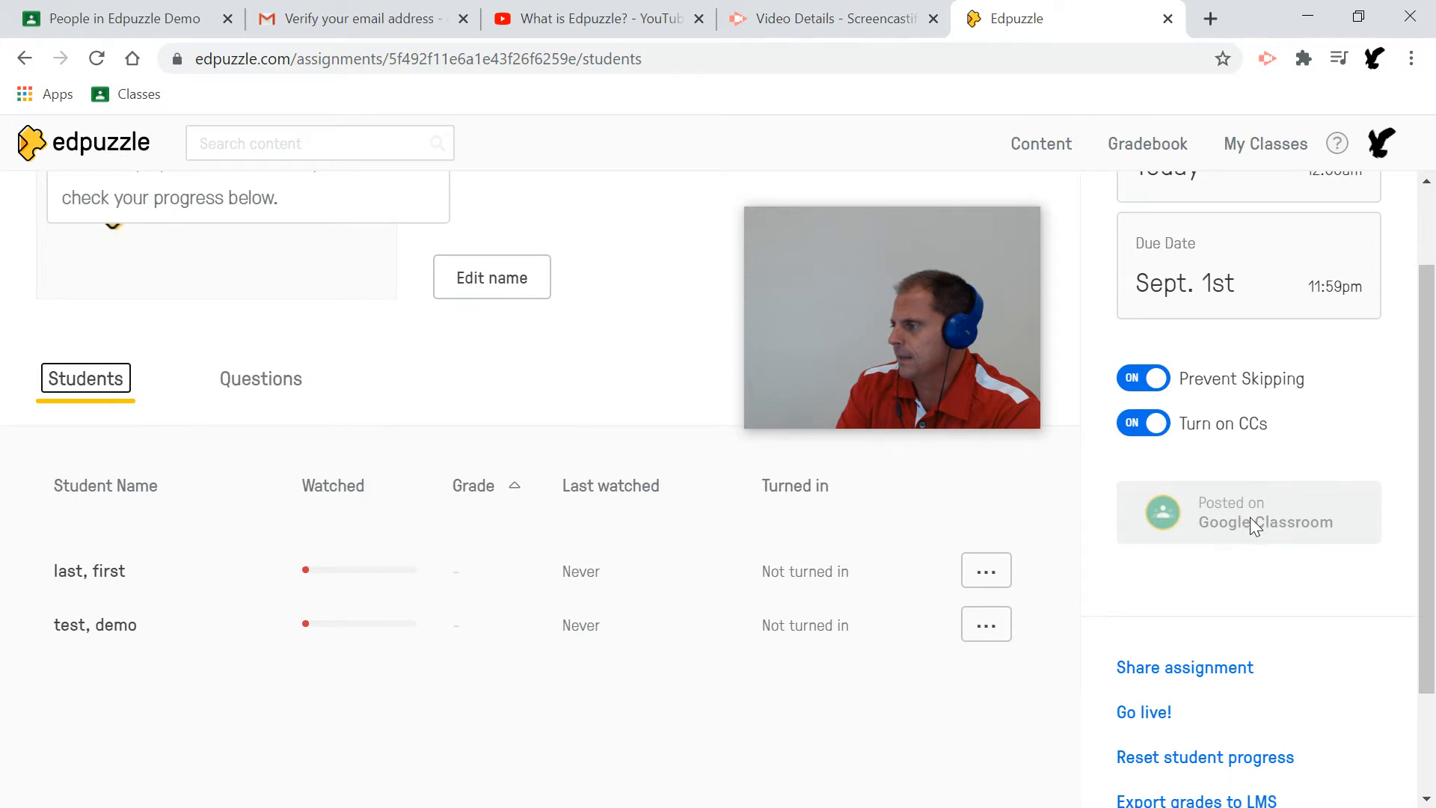
pyautogui.scroll(-2, 1254, 526)
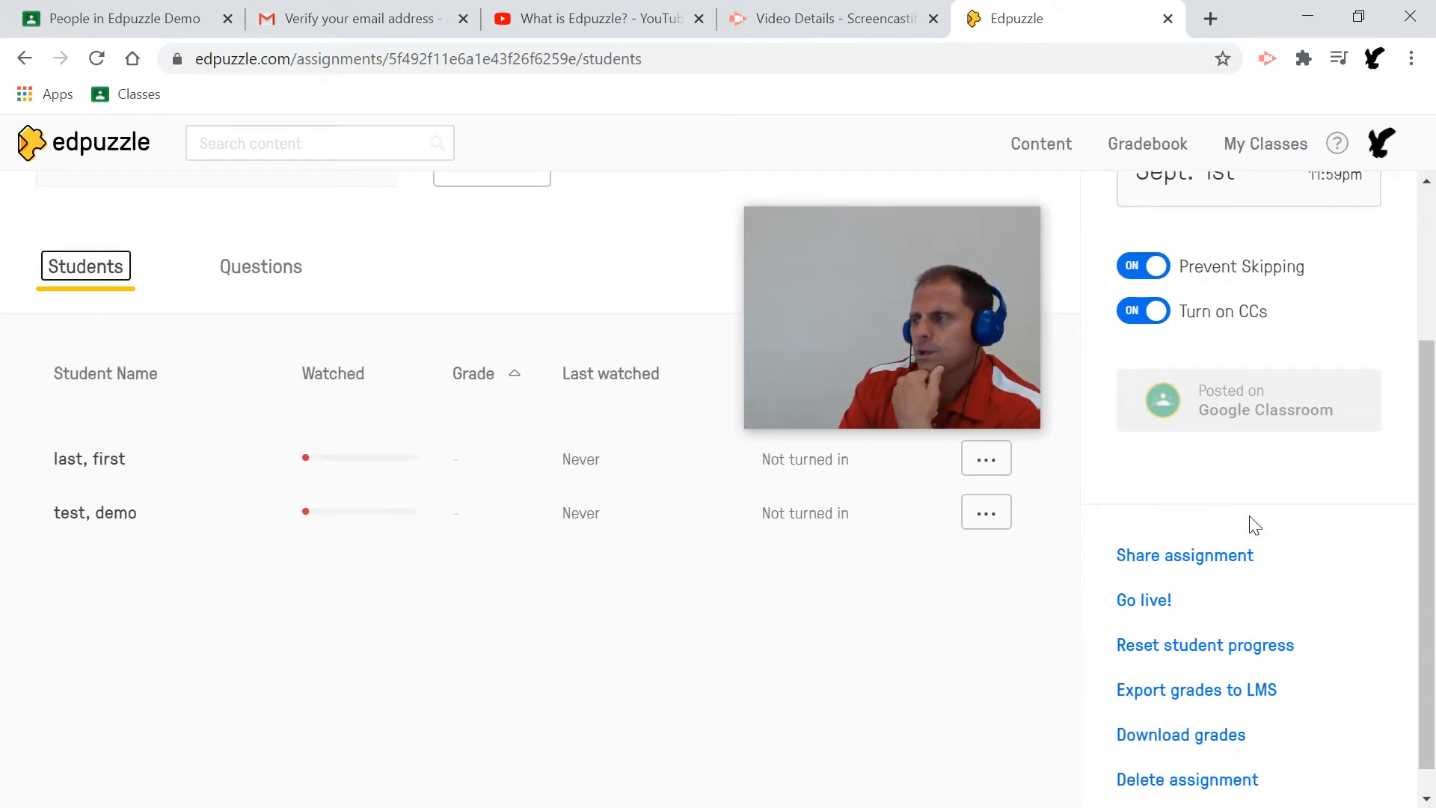
# Step: Switch to Google Classroom, open the Edpuzzle Demo classwork, dismiss the topic tip and check the posted Edpuzzle assignment
pyautogui.click(157, 21)
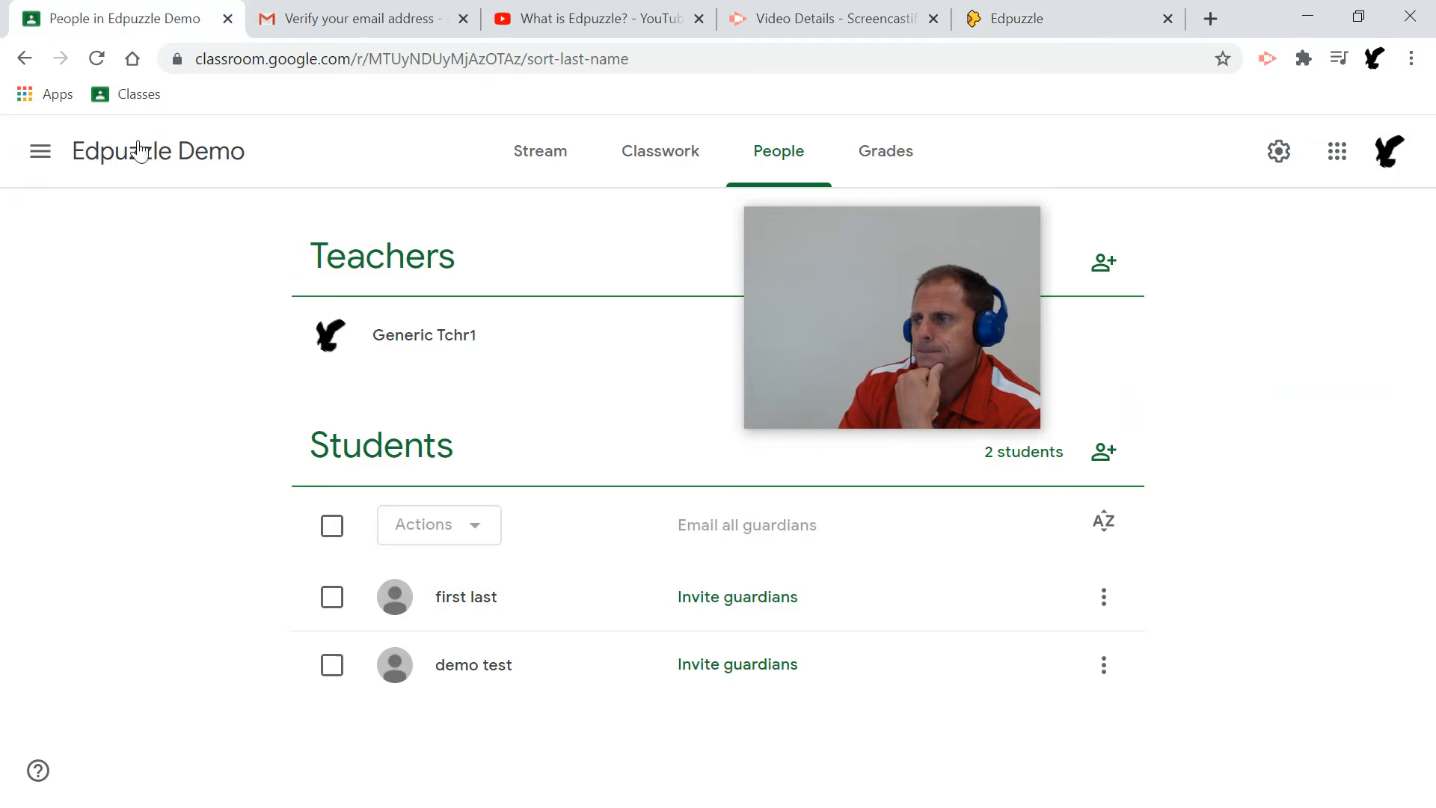
pyautogui.moveTo(855, 296); pyautogui.dragTo(1230, 643)
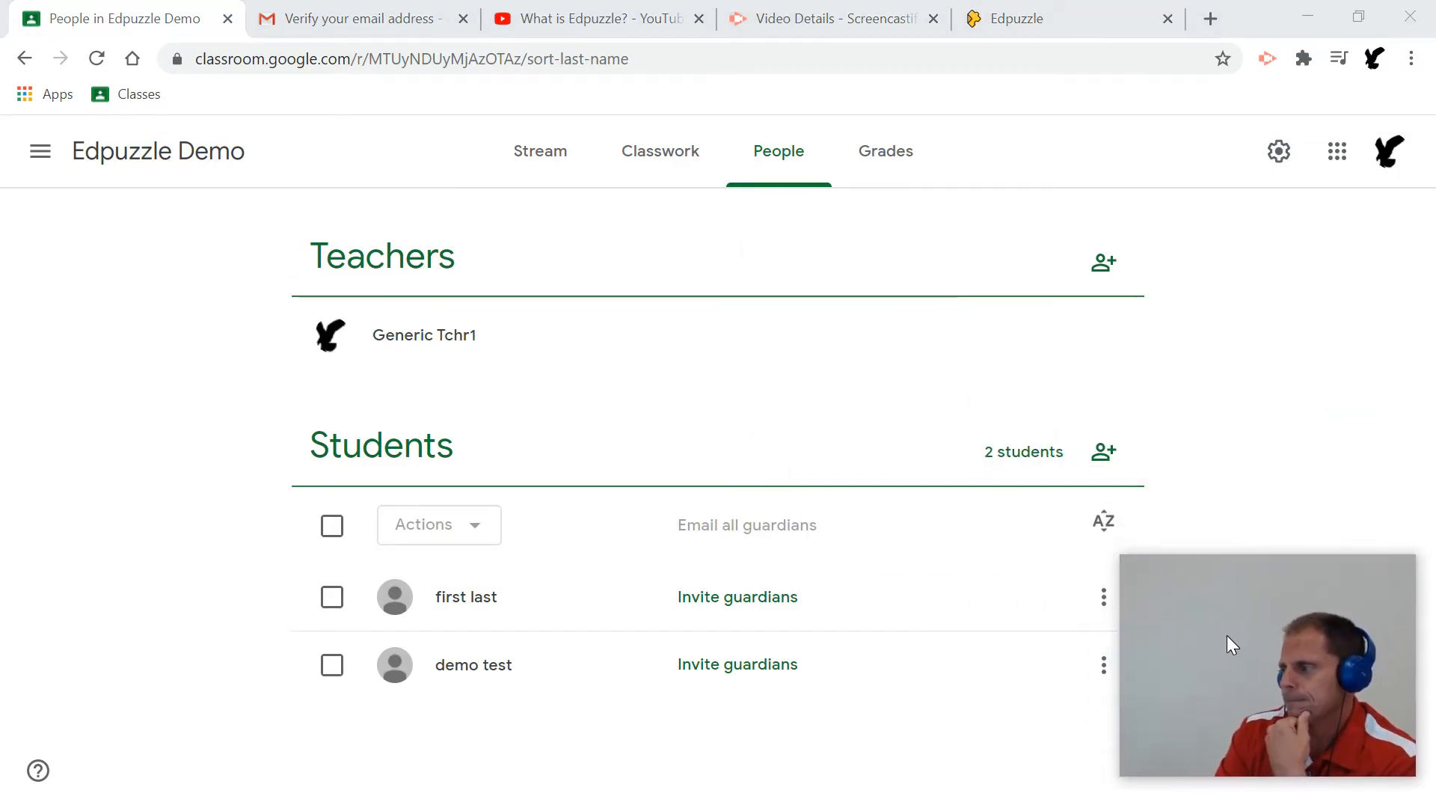
pyautogui.click(658, 150)
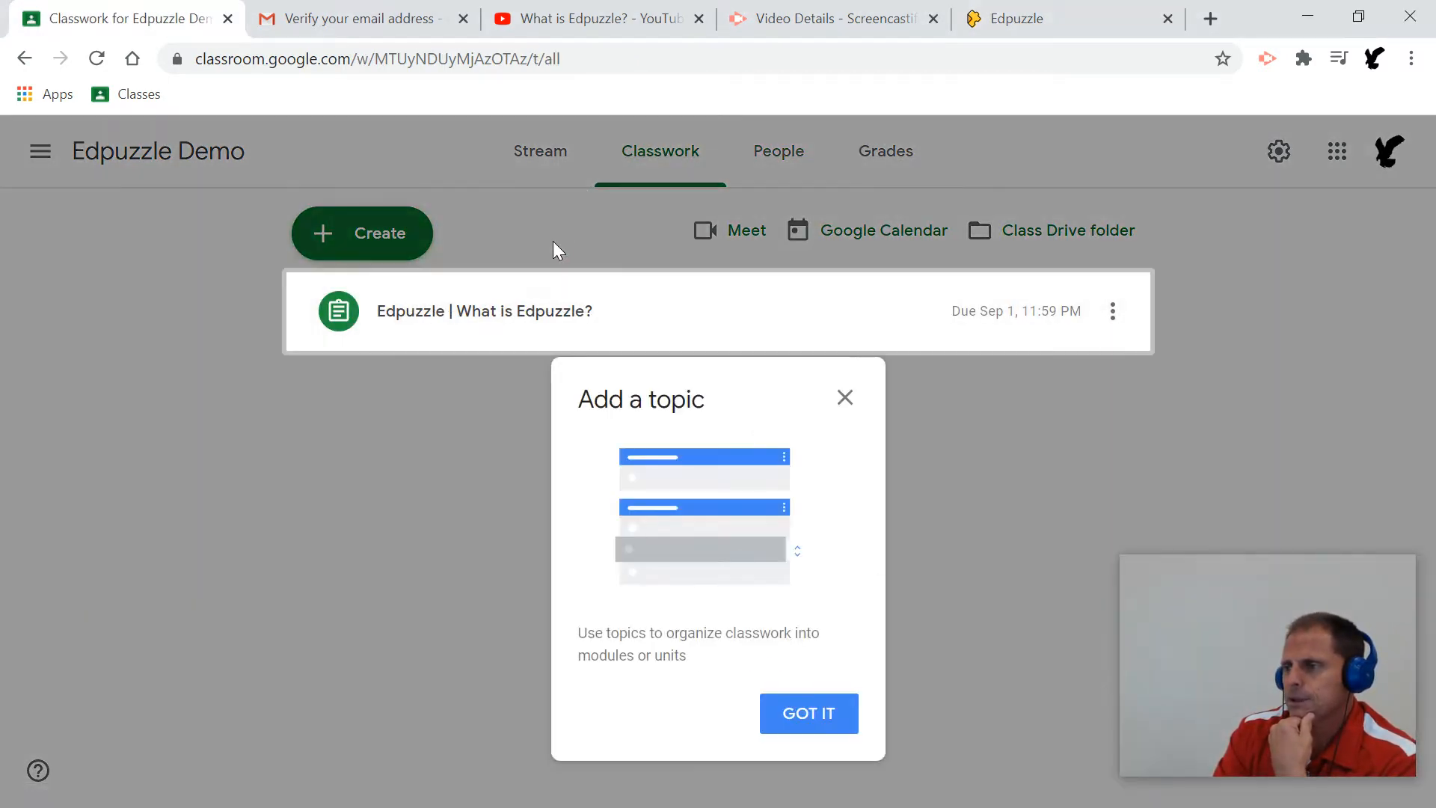
pyautogui.click(845, 398)
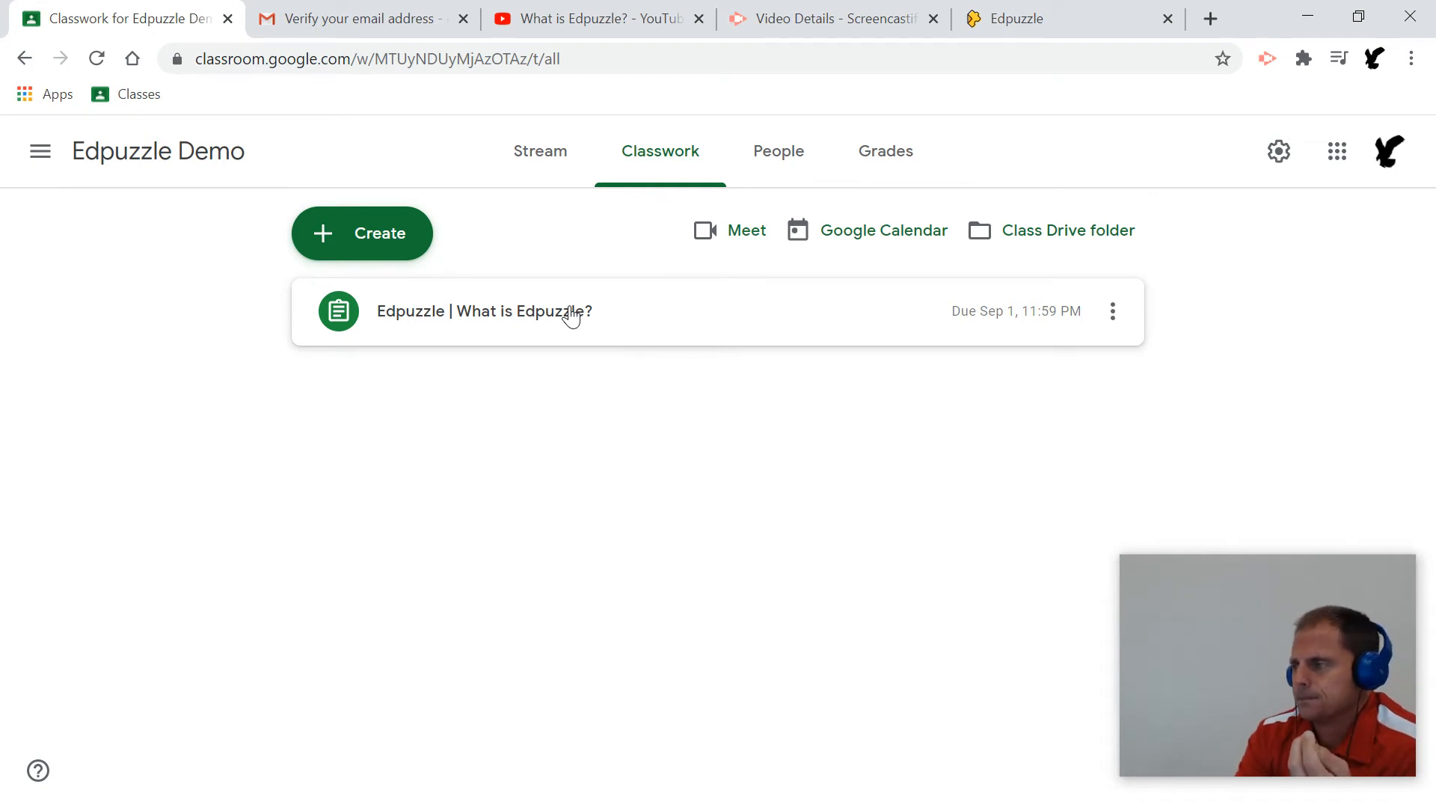
pyautogui.click(598, 313)
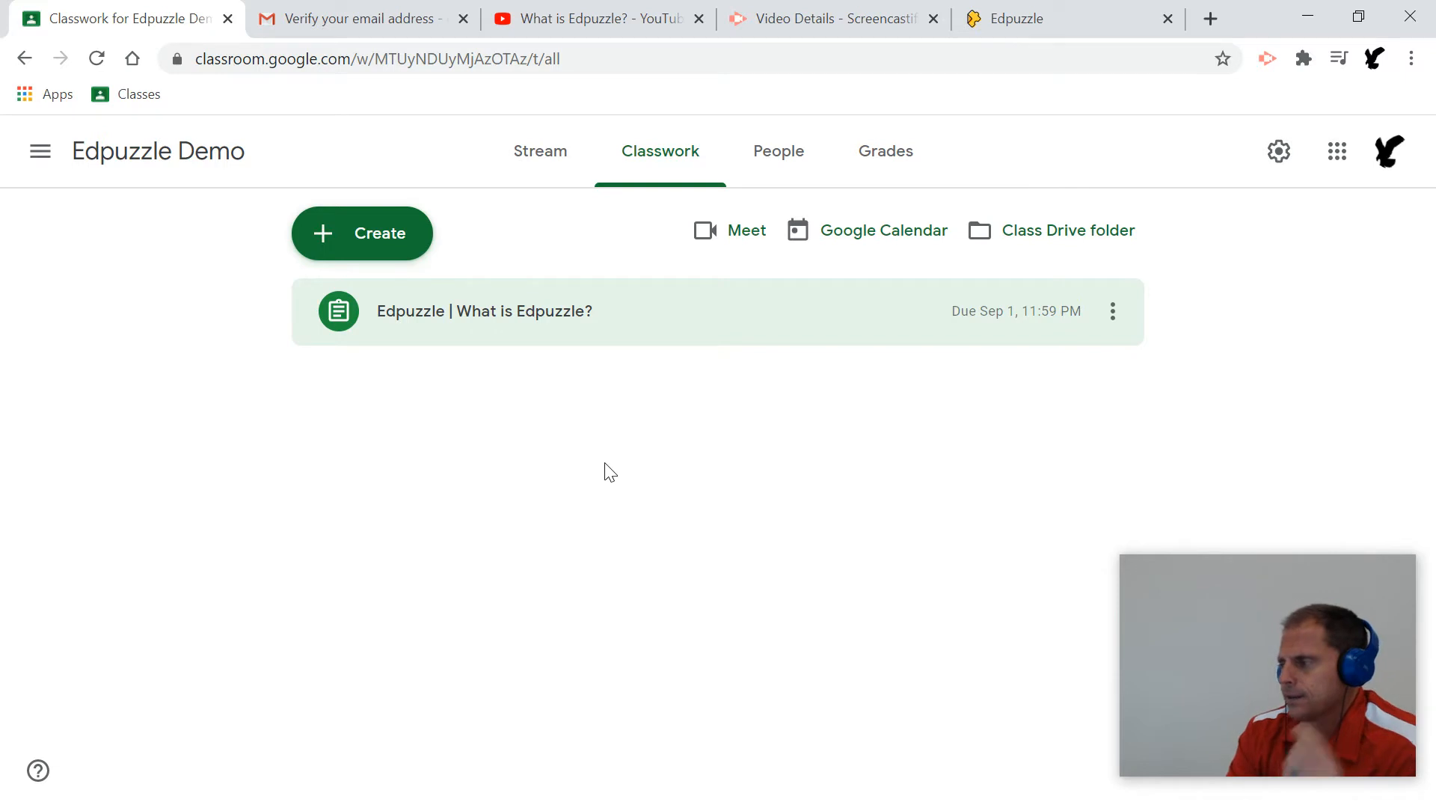
# Step: Open the "Edpuzzle | What is Edpuzzle?" assignment for editing, review its points, due date and topic, and save it
pyautogui.click(1114, 315)
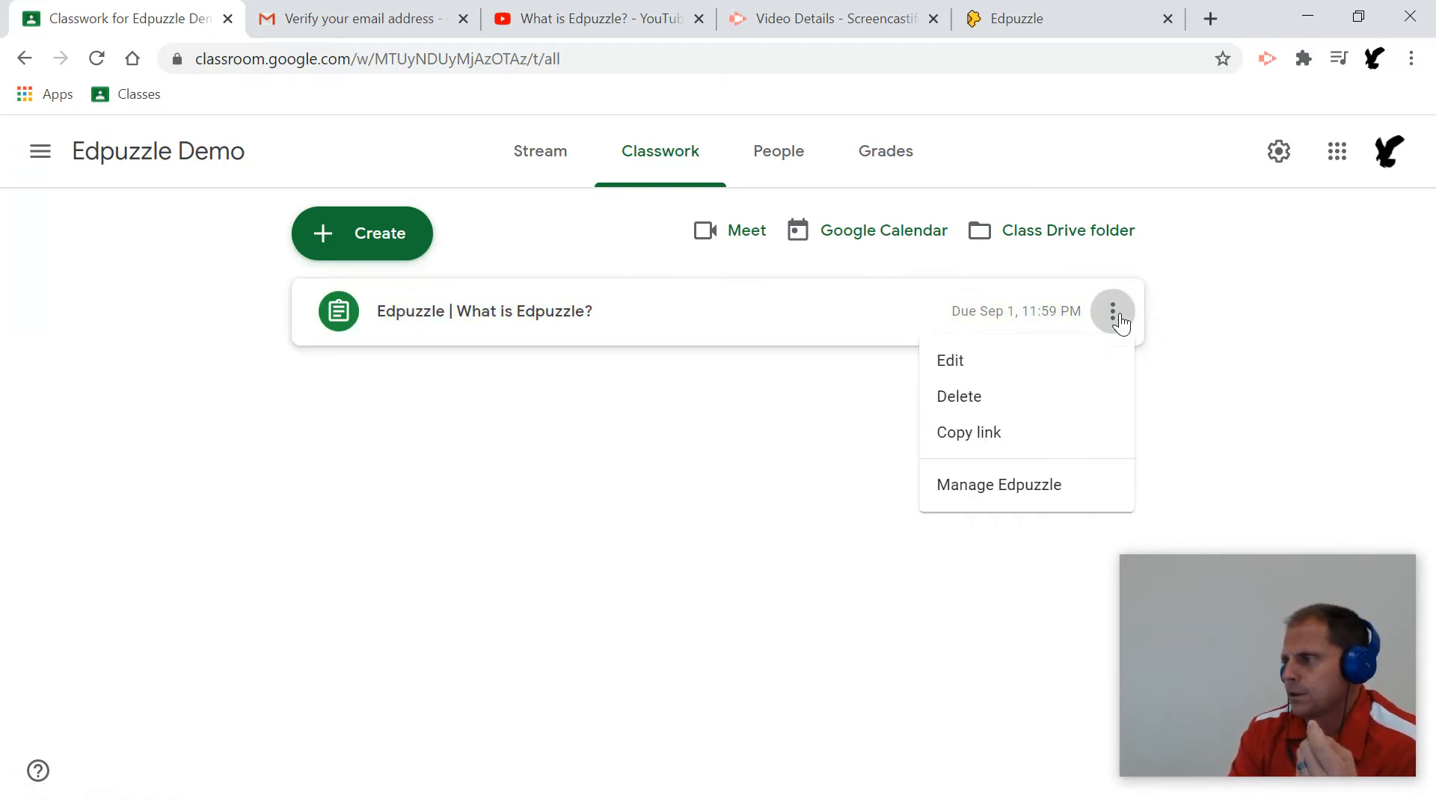
pyautogui.click(981, 362)
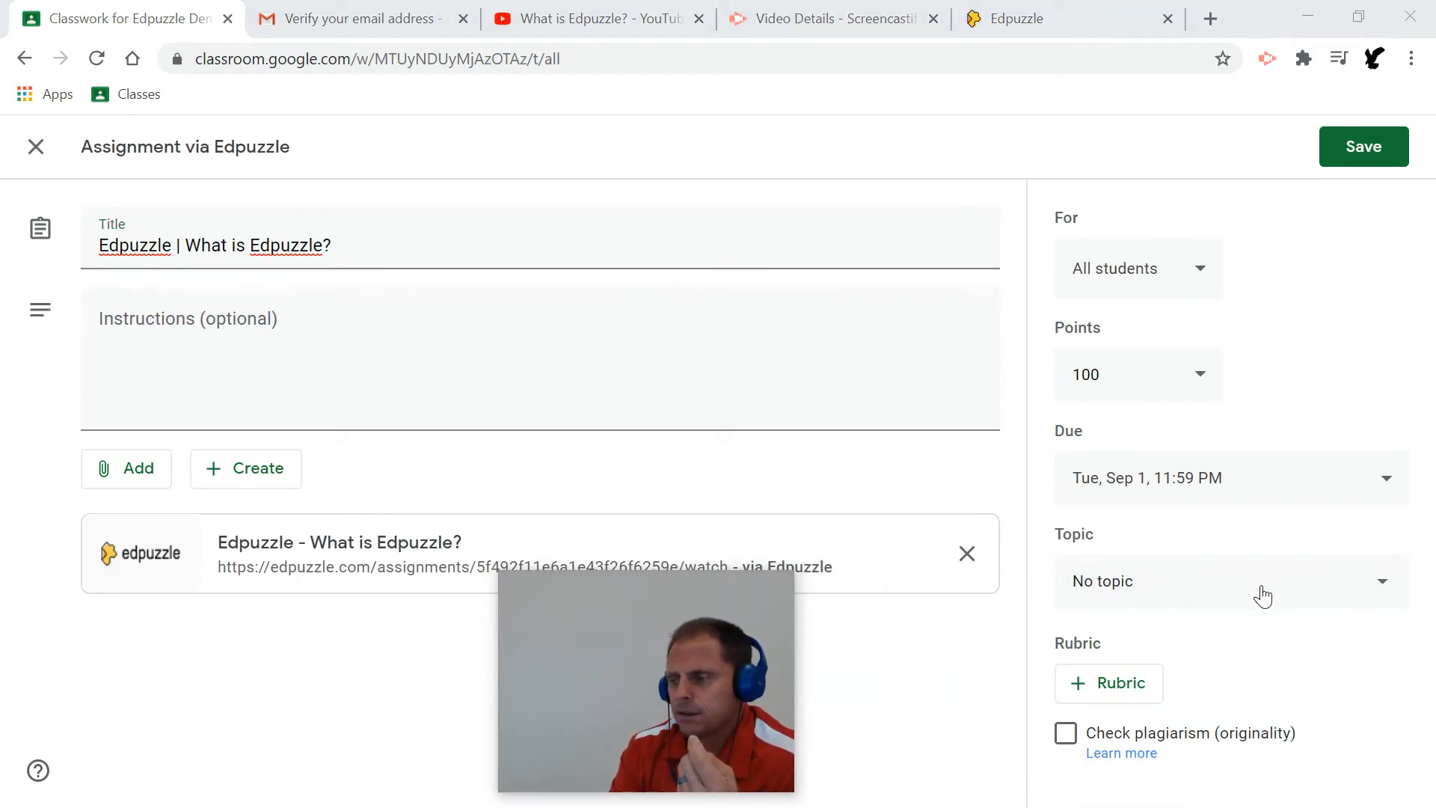
pyautogui.click(1370, 161)
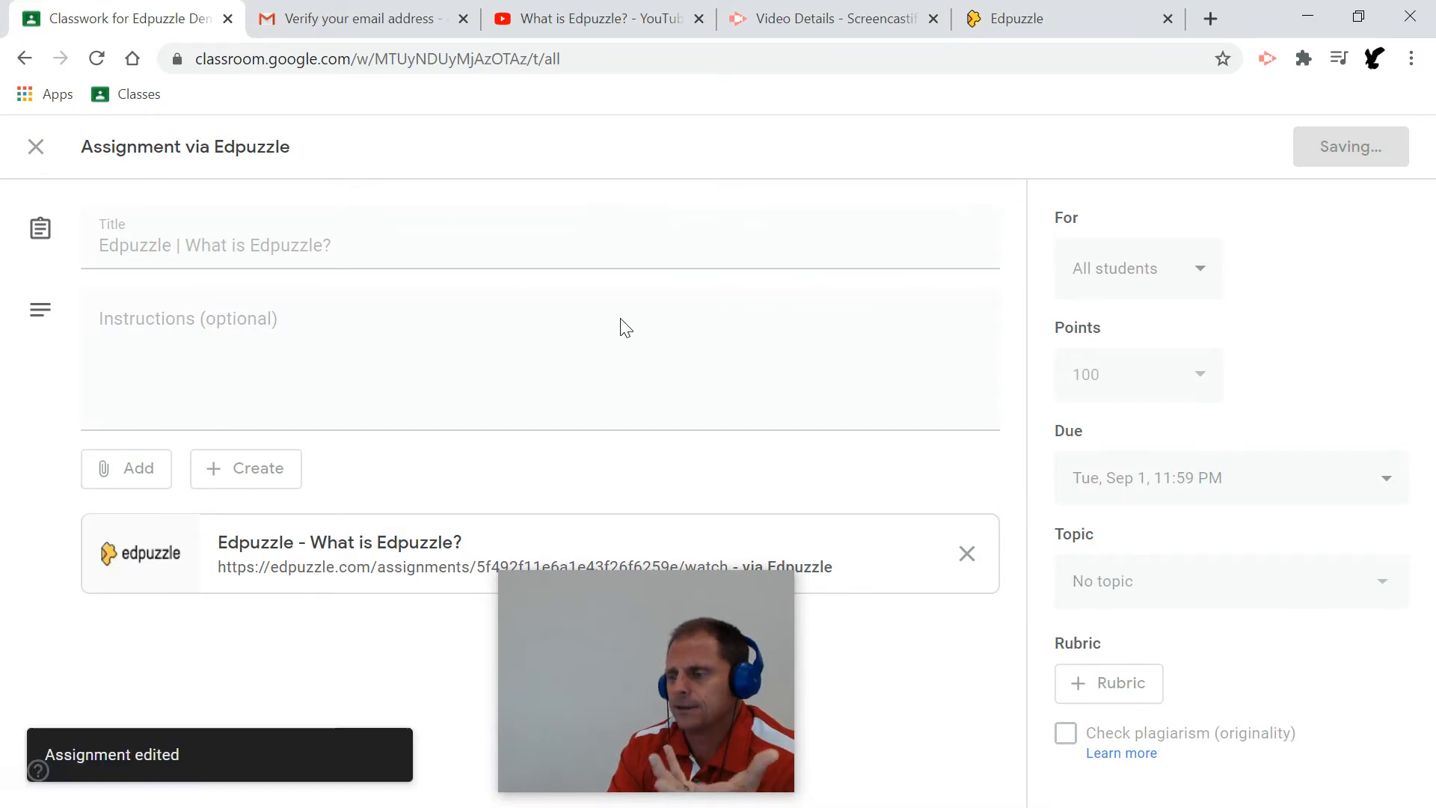
pyautogui.moveTo(589, 656); pyautogui.dragTo(1160, 577)
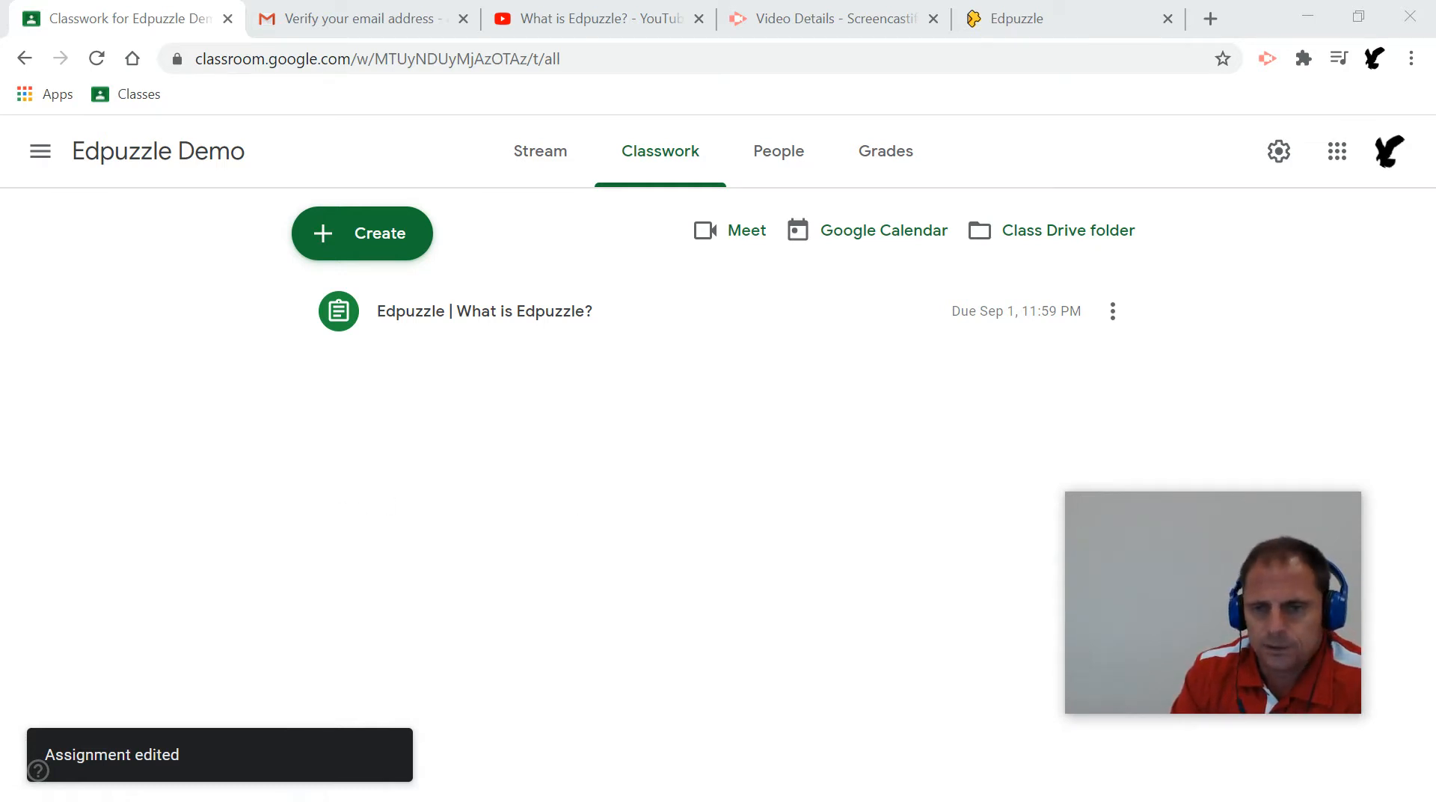
# Step: Switch to the student's Google Classroom window and show the updated stream of the Edpuzzle Demo class
pyautogui.moveTo(0, 142); pyautogui.dragTo(1090, 1)
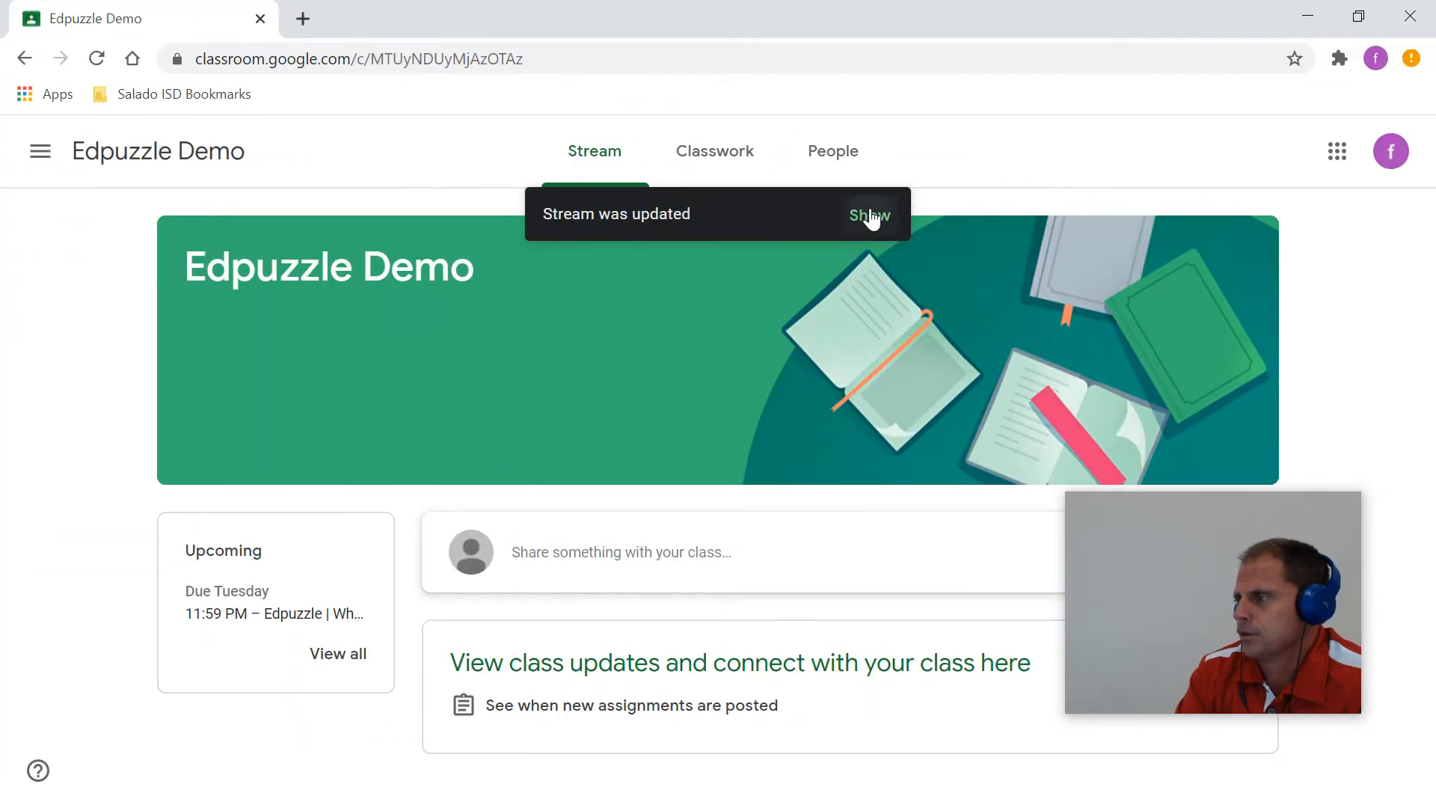
pyautogui.click(870, 215)
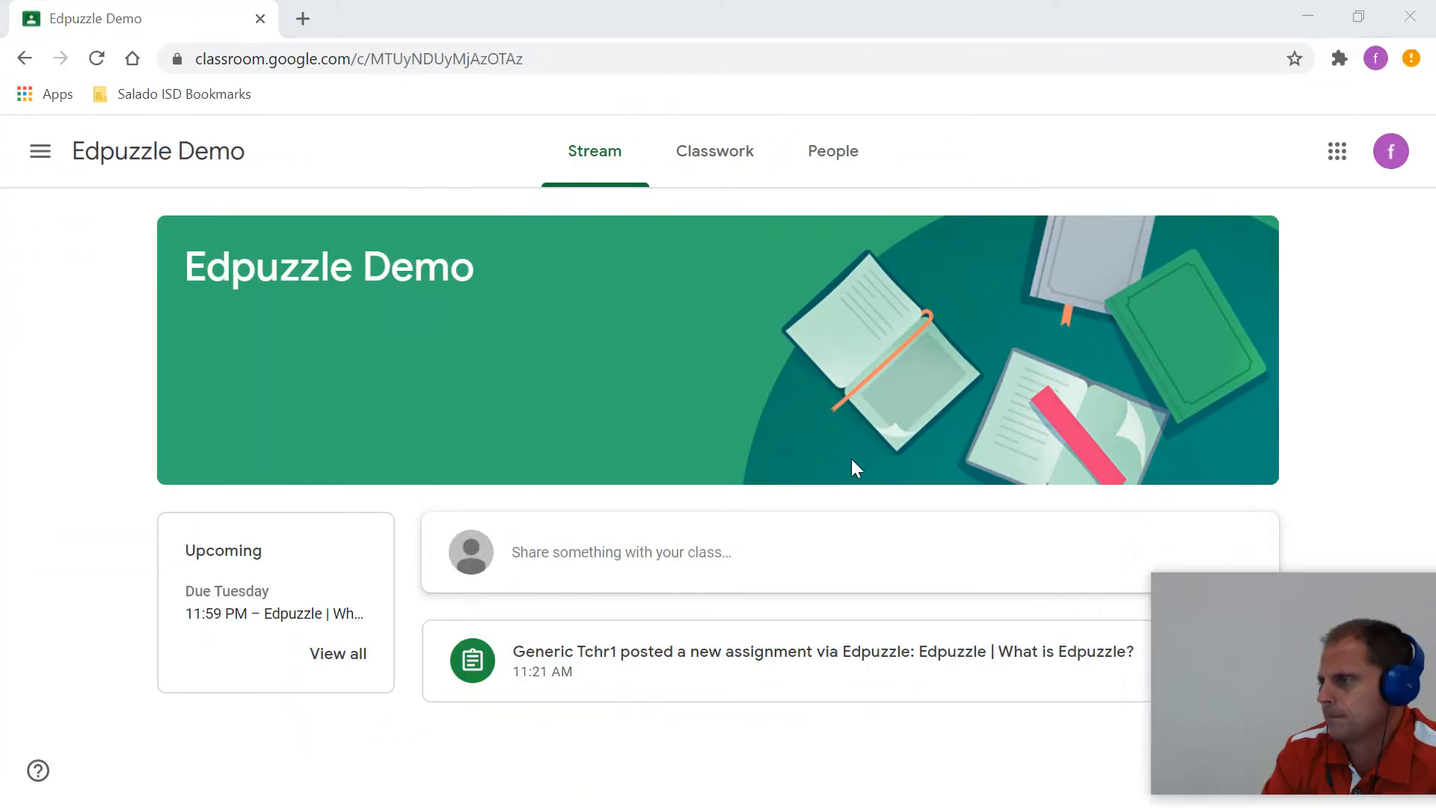
# Step: Open the full "Edpuzzle | What is Edpuzzle?" assignment from the class's classwork, dismissing the introductory tips
pyautogui.click(716, 172)
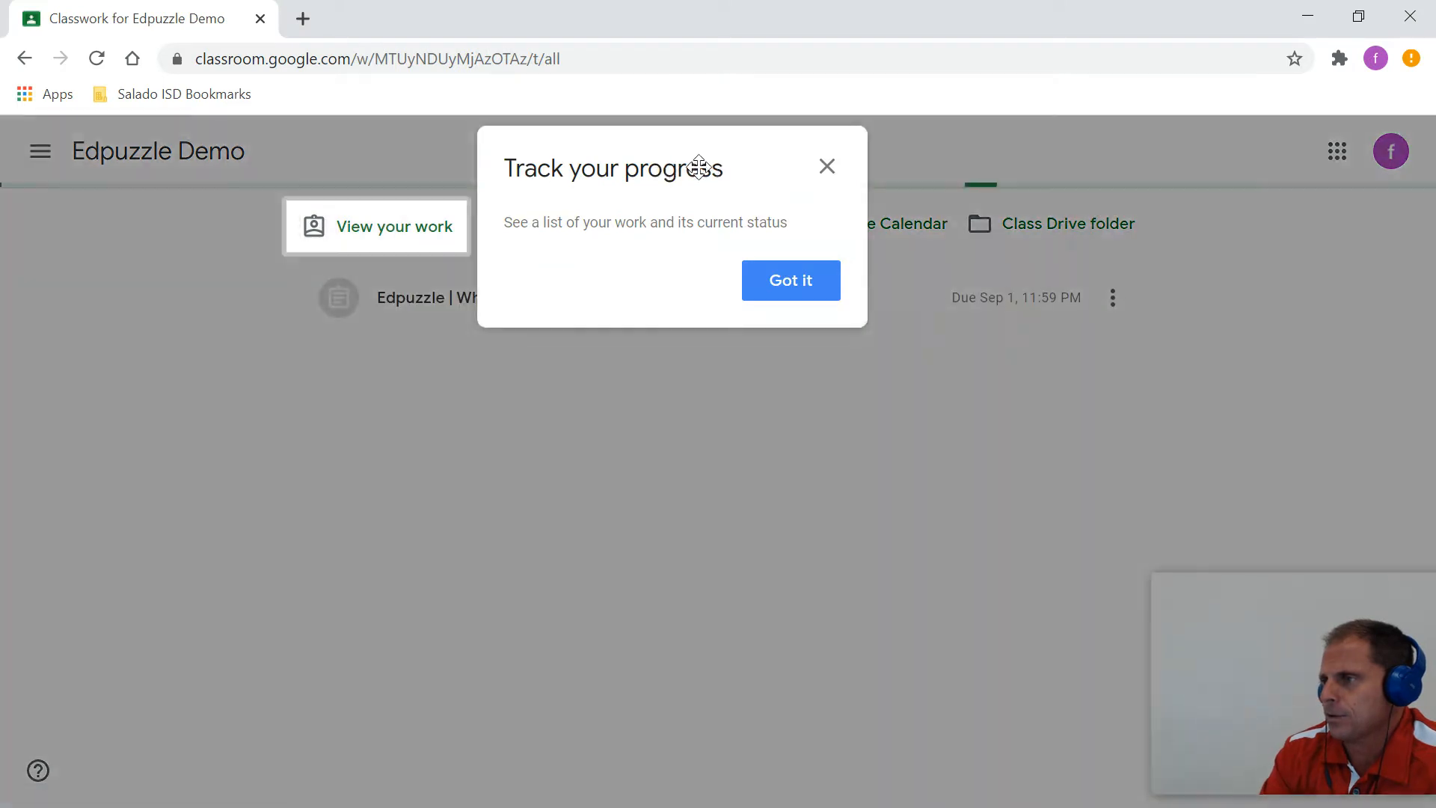
pyautogui.click(825, 175)
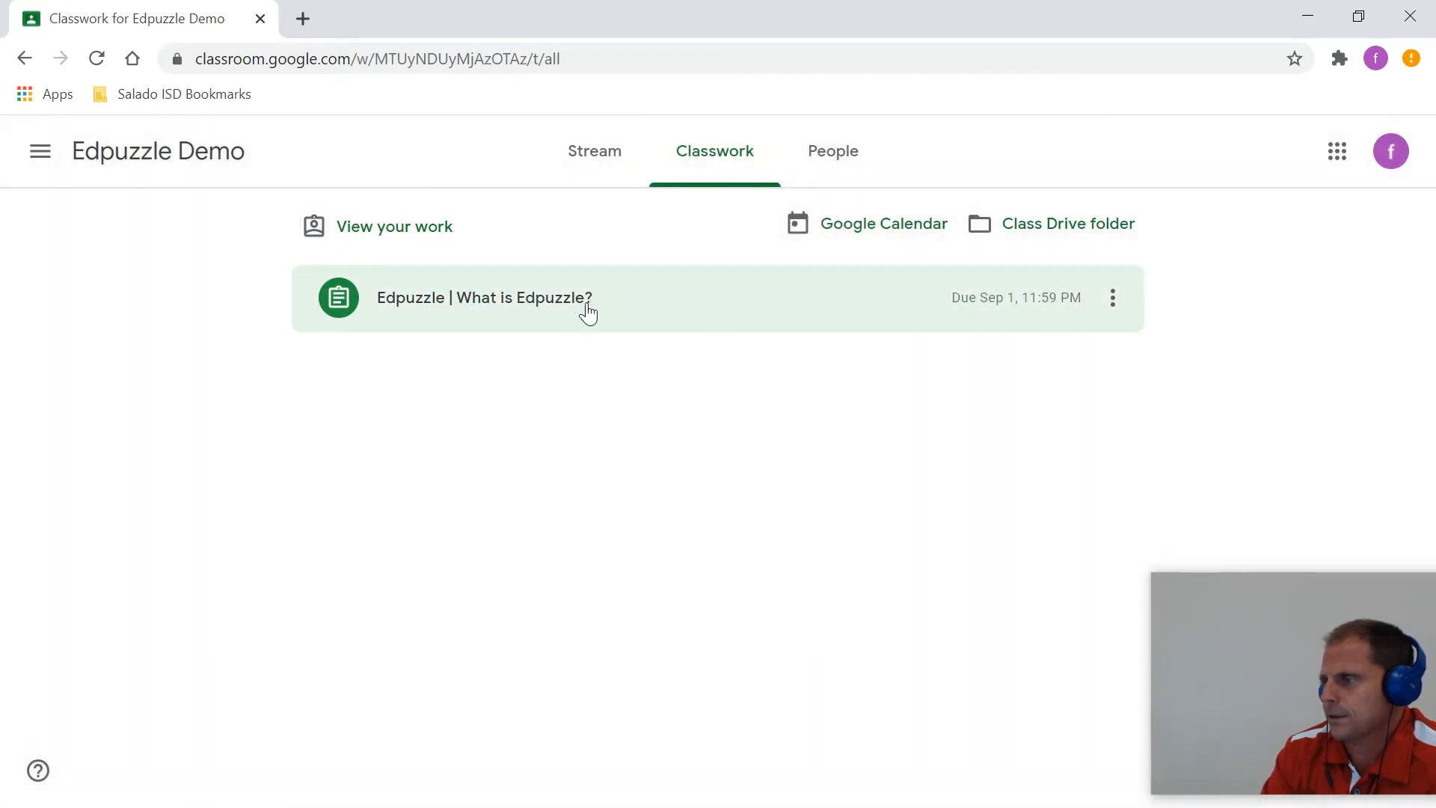
pyautogui.click(600, 310)
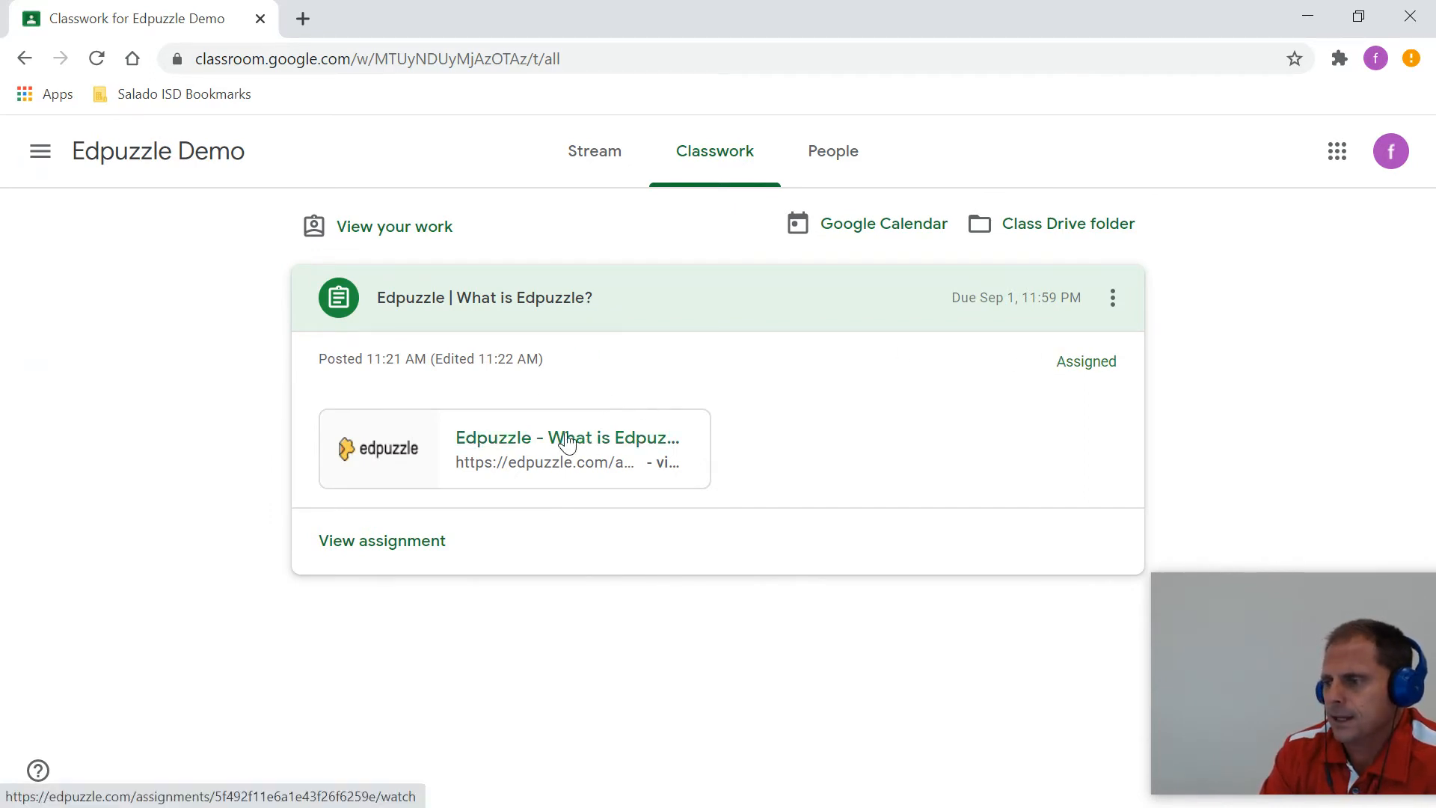
pyautogui.click(420, 550)
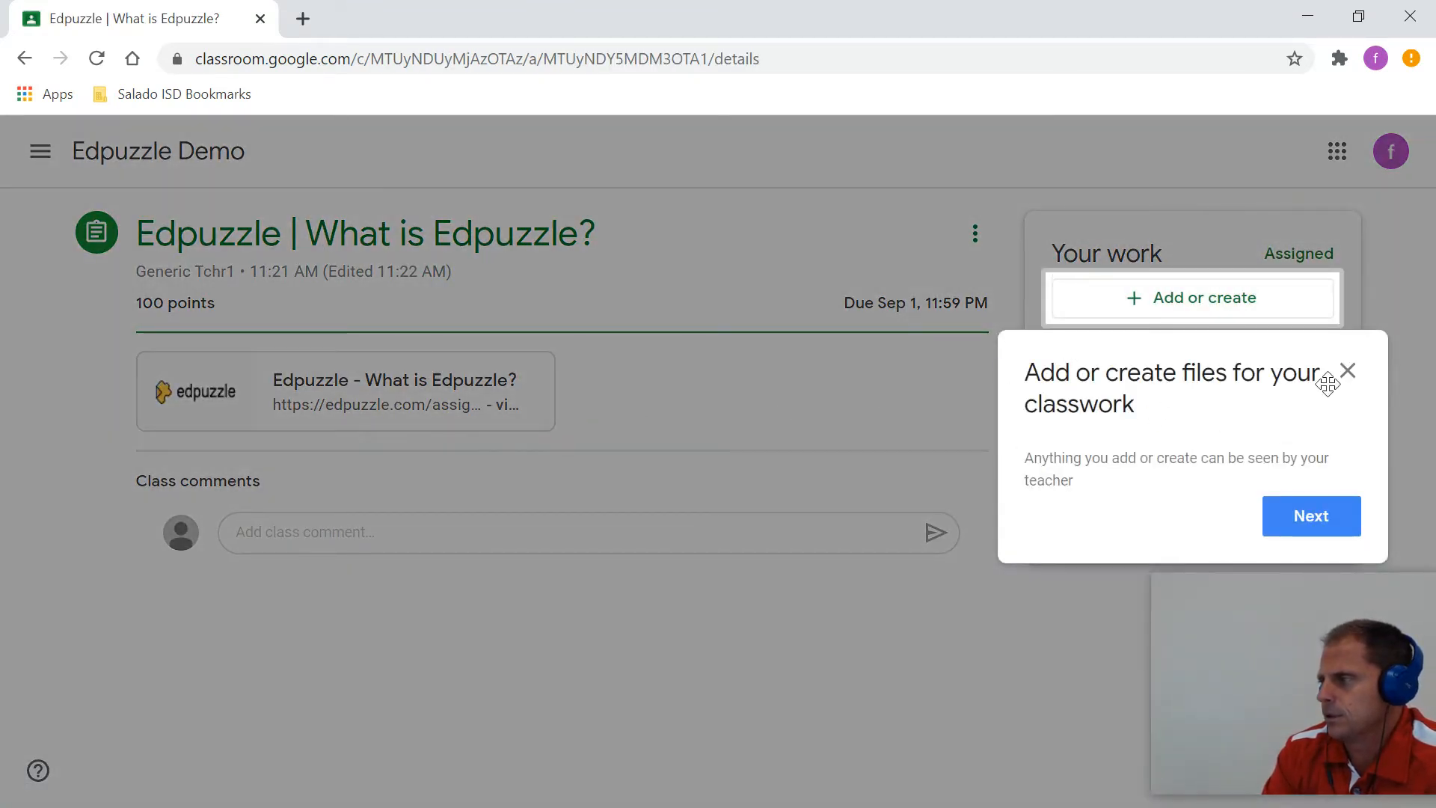
pyautogui.click(1347, 372)
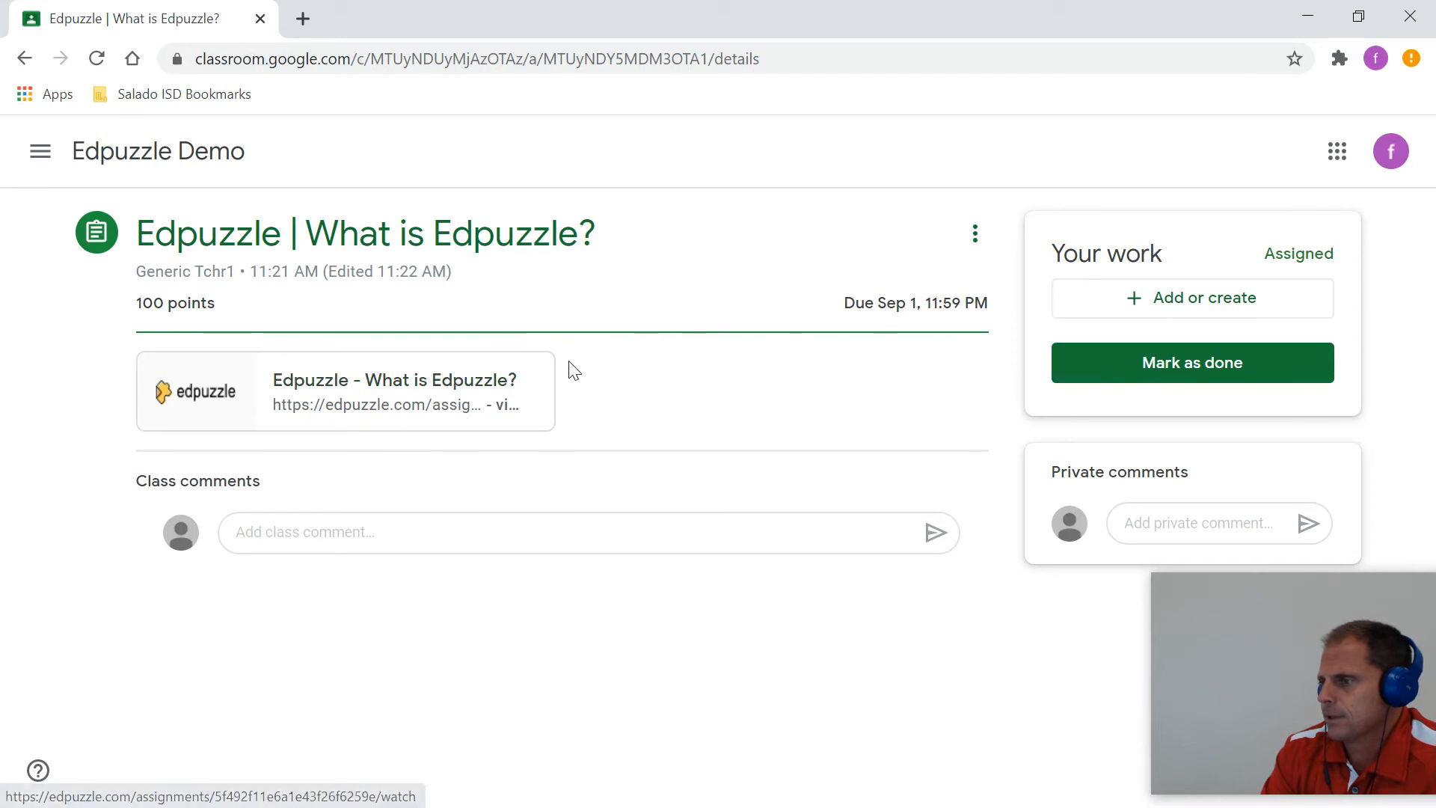
# Step: Open the attached Edpuzzle assignment and sign in with the student's Google account
pyautogui.click(425, 390)
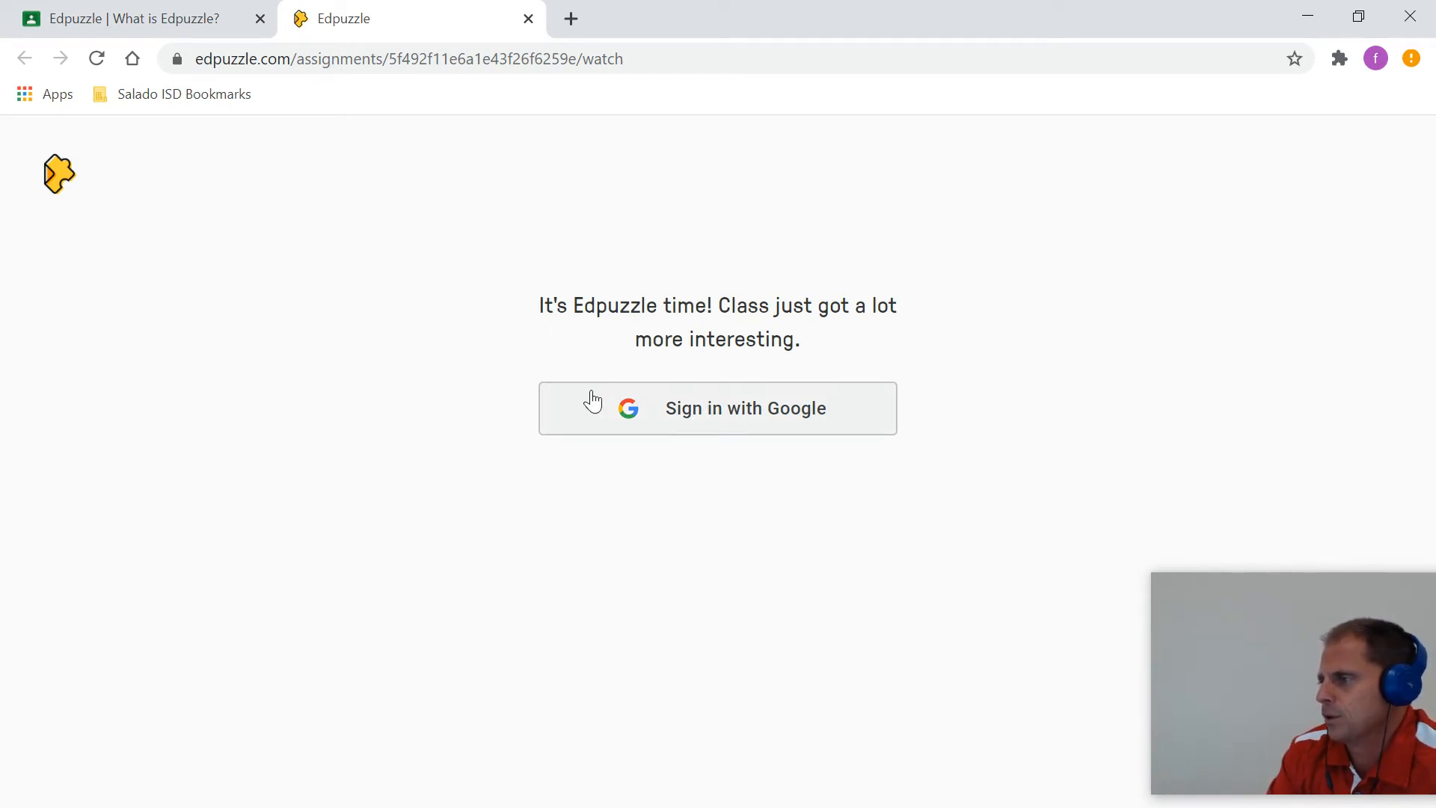
pyautogui.click(696, 421)
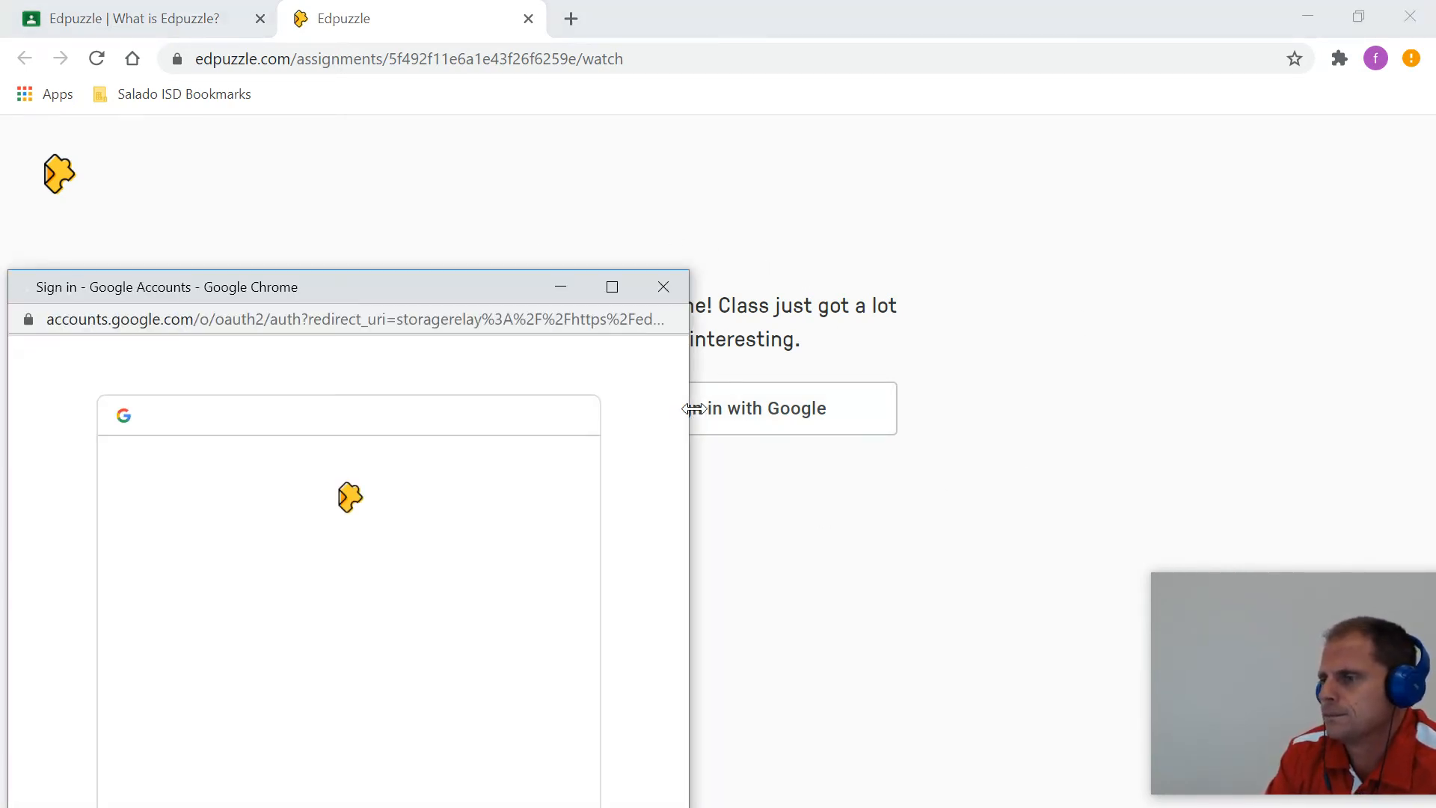
pyautogui.click(411, 486)
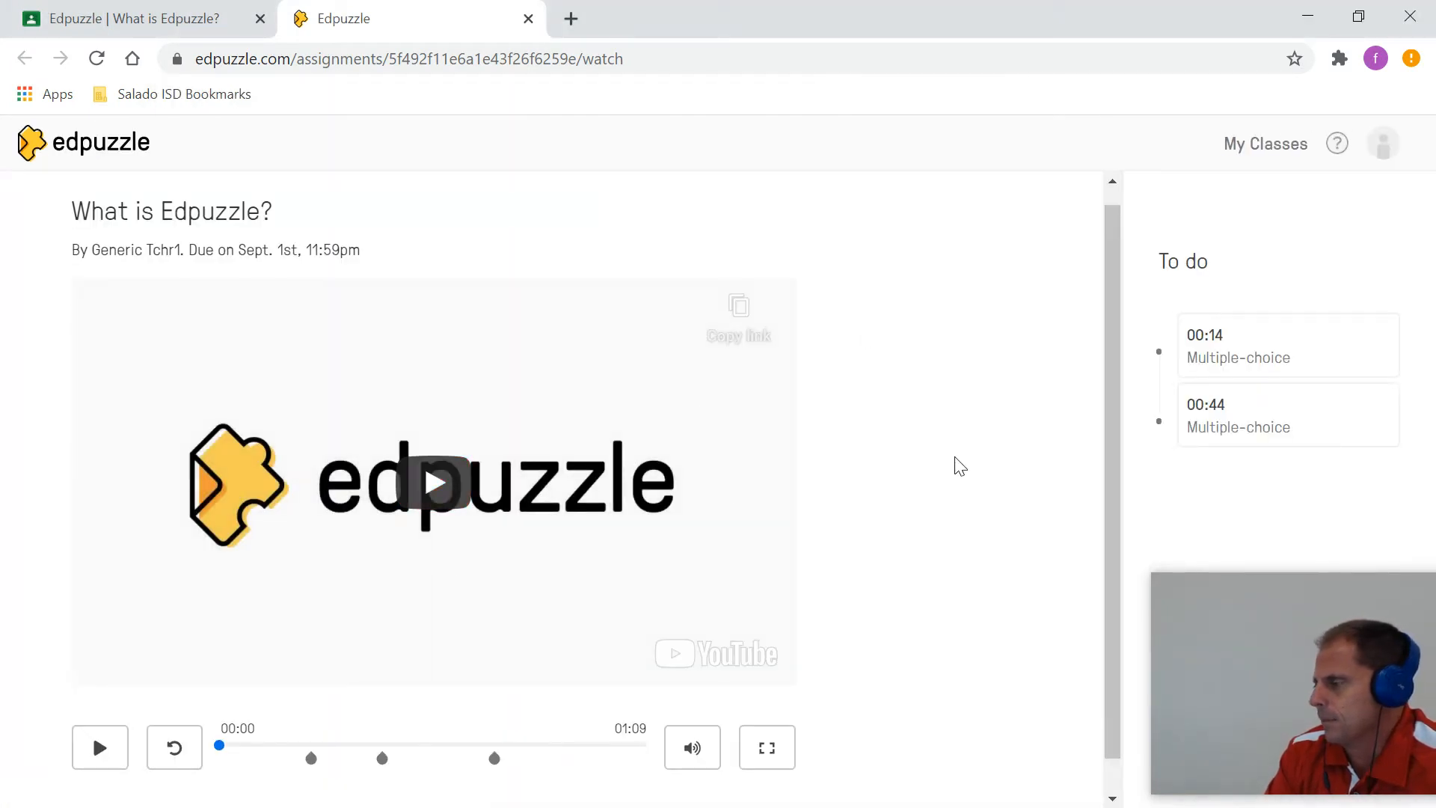
# Step: Play the assigned video with the site muted, and try to skip ahead on its timeline
pyautogui.click(442, 488)
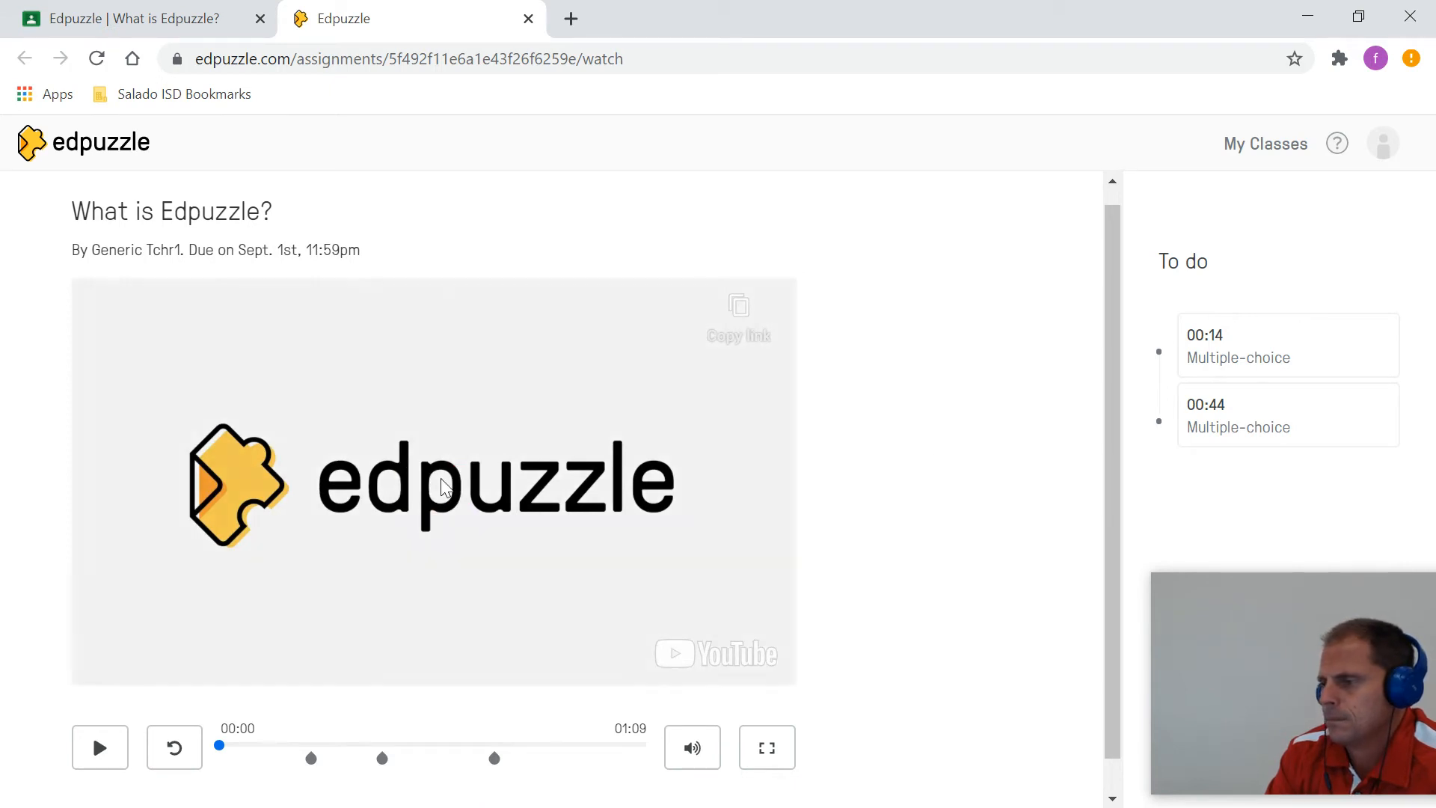
pyautogui.rightClick(450, 30)
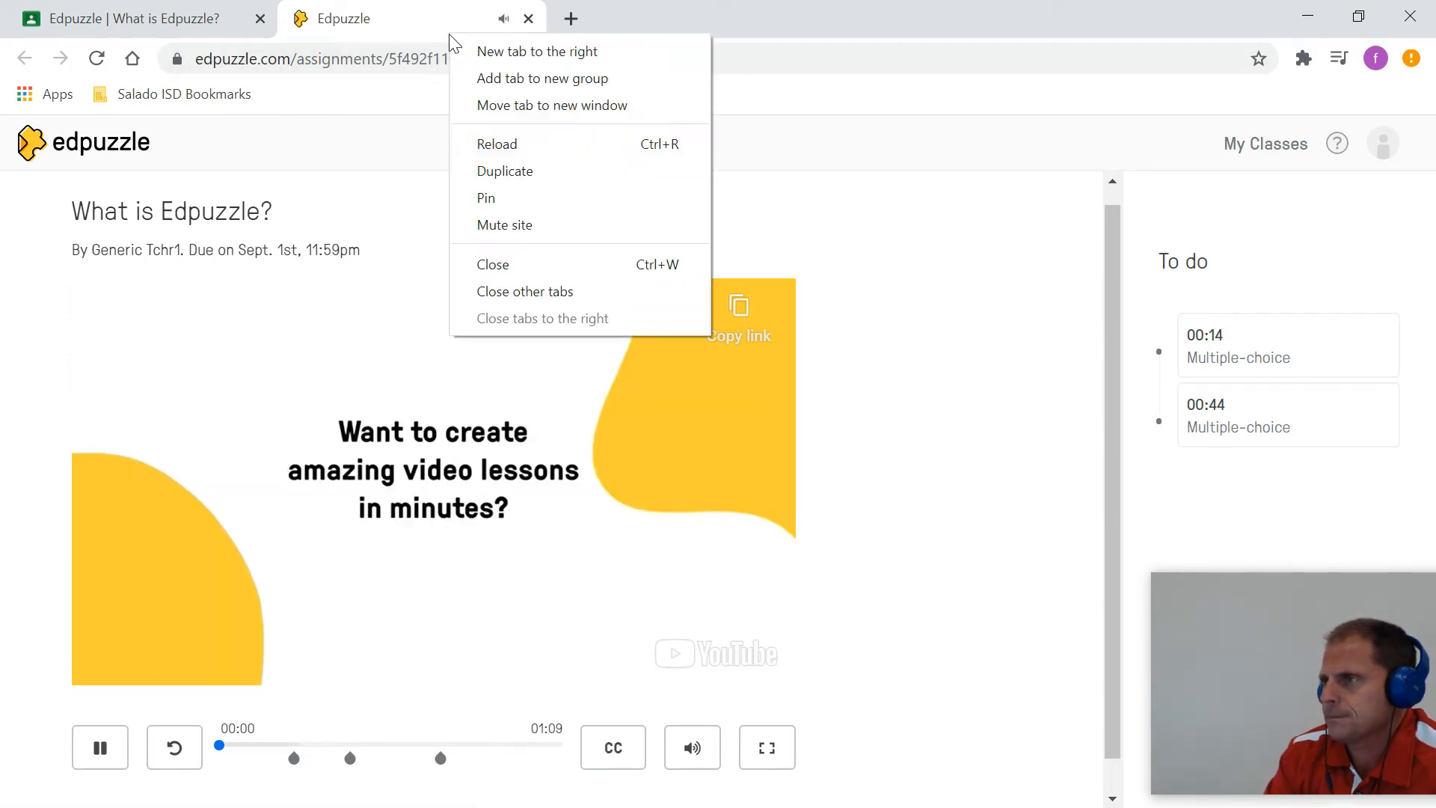
pyautogui.click(505, 223)
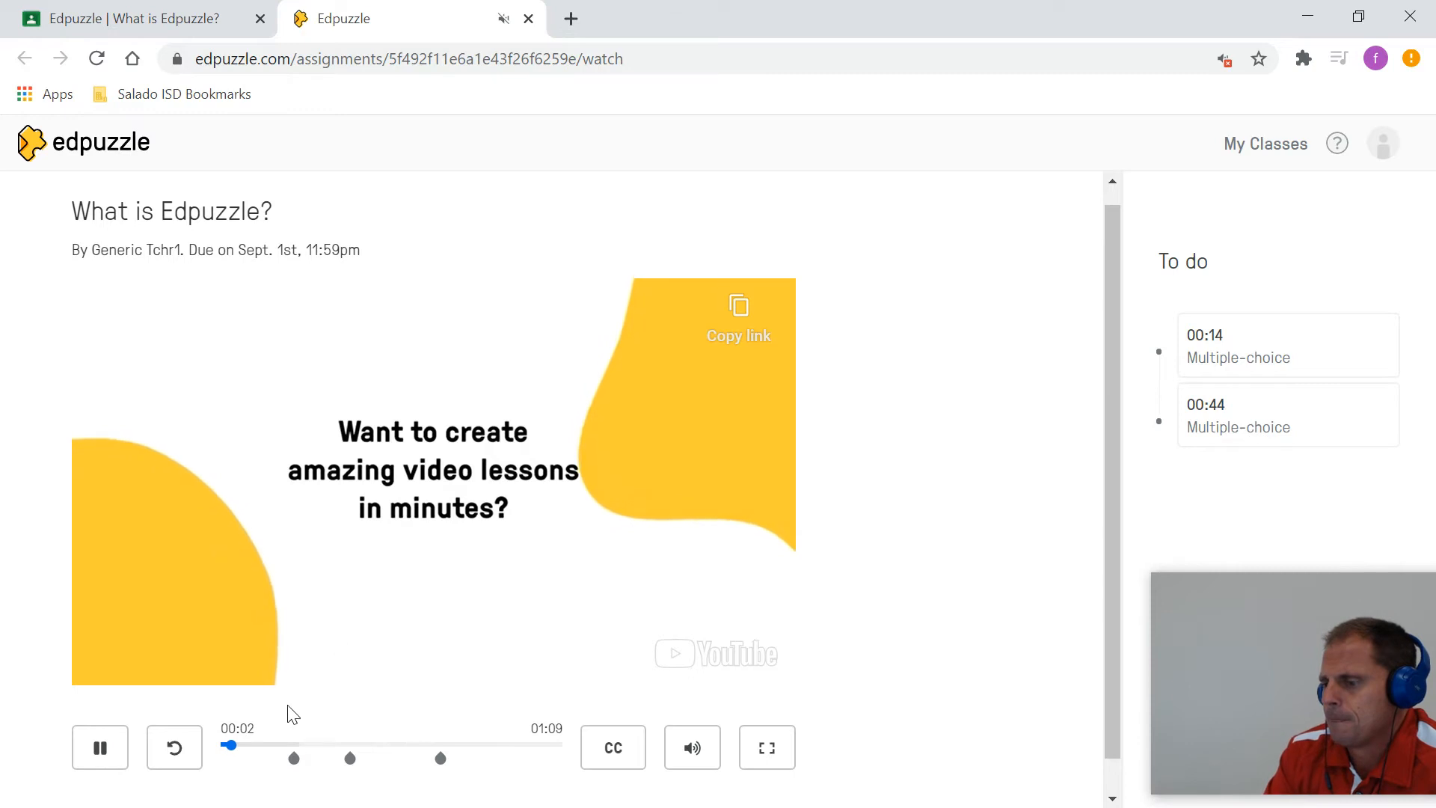
pyautogui.moveTo(238, 746); pyautogui.dragTo(300, 745)
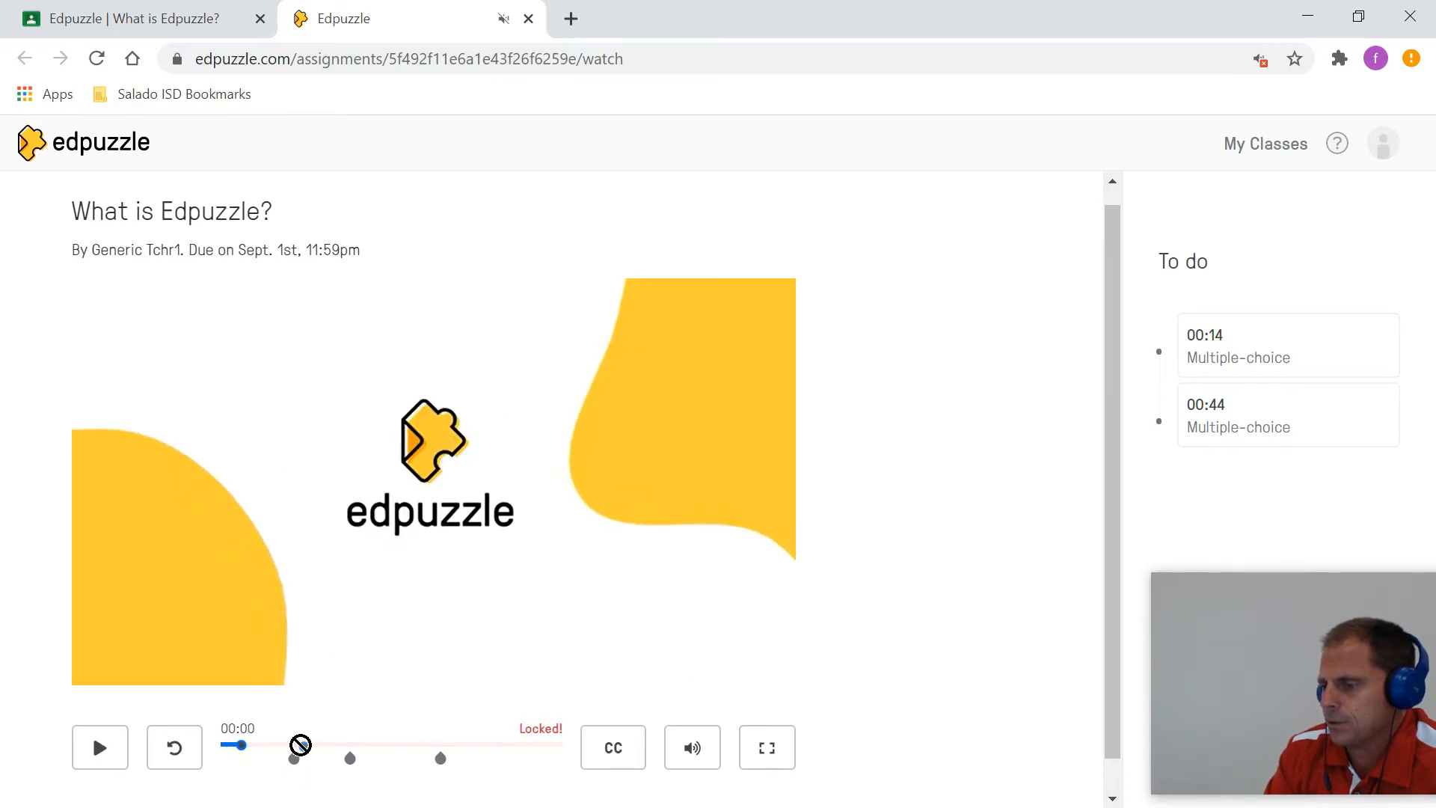
pyautogui.moveTo(252, 746); pyautogui.dragTo(345, 751)
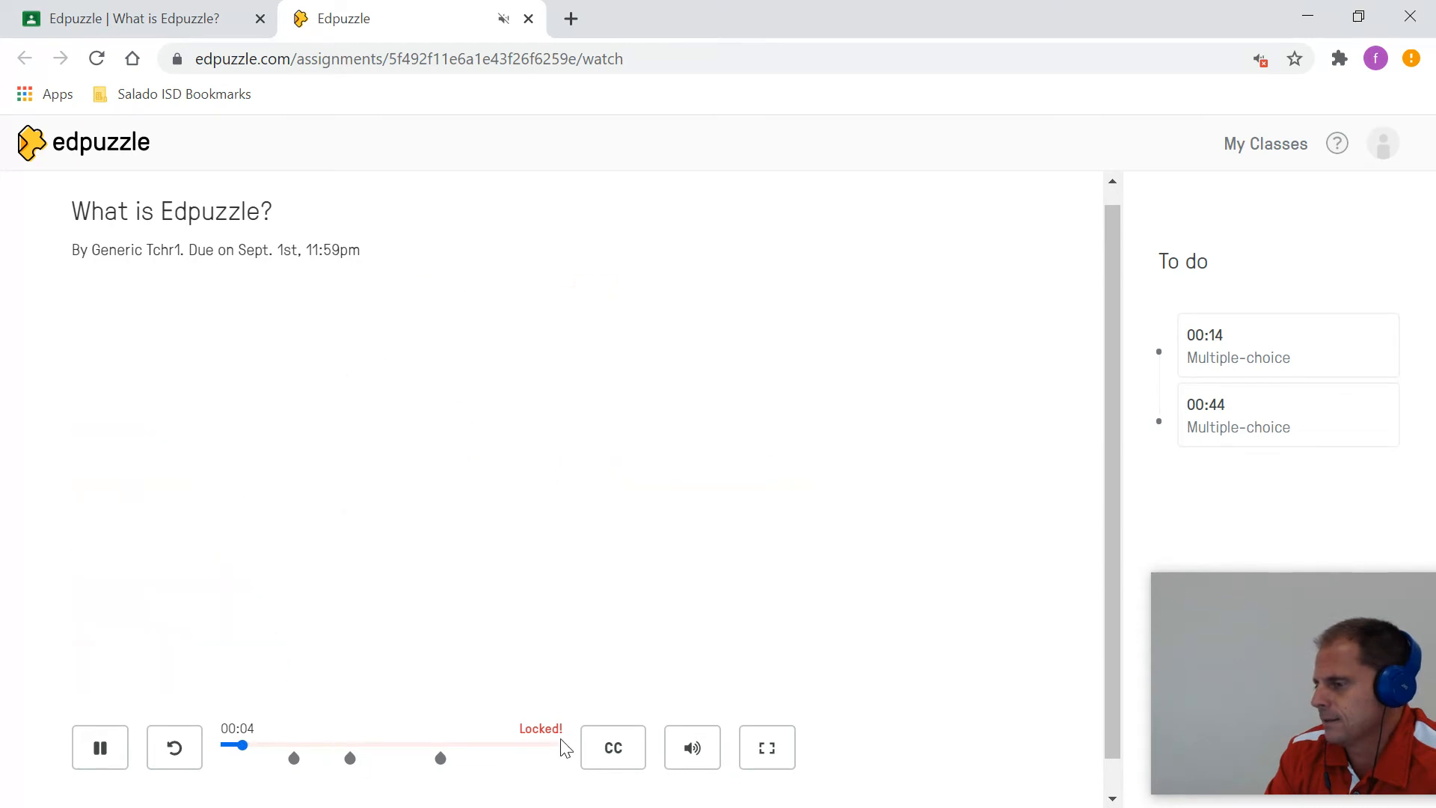
# Step: Turn on Spanish closed captions for the playing video
pyautogui.click(610, 747)
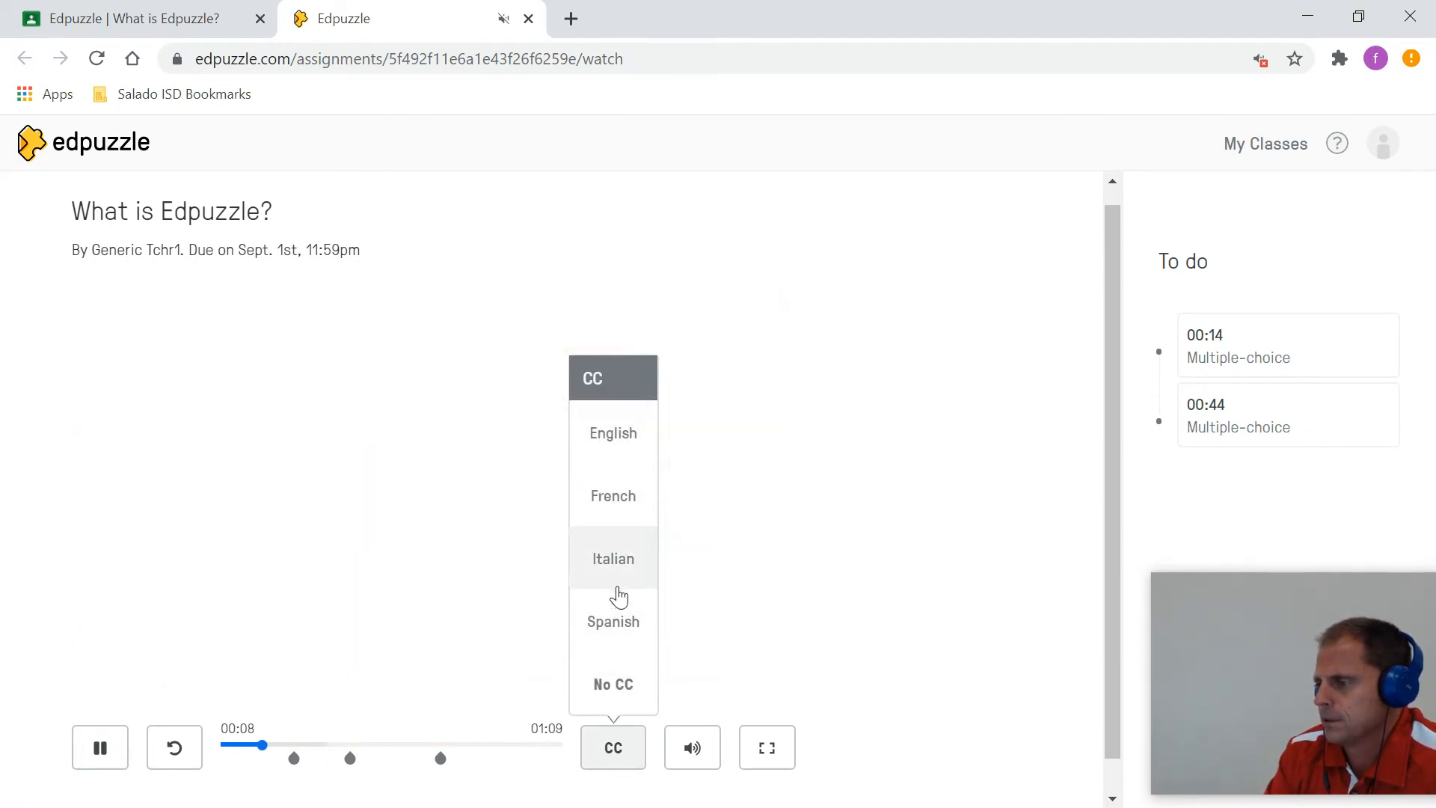
pyautogui.click(615, 621)
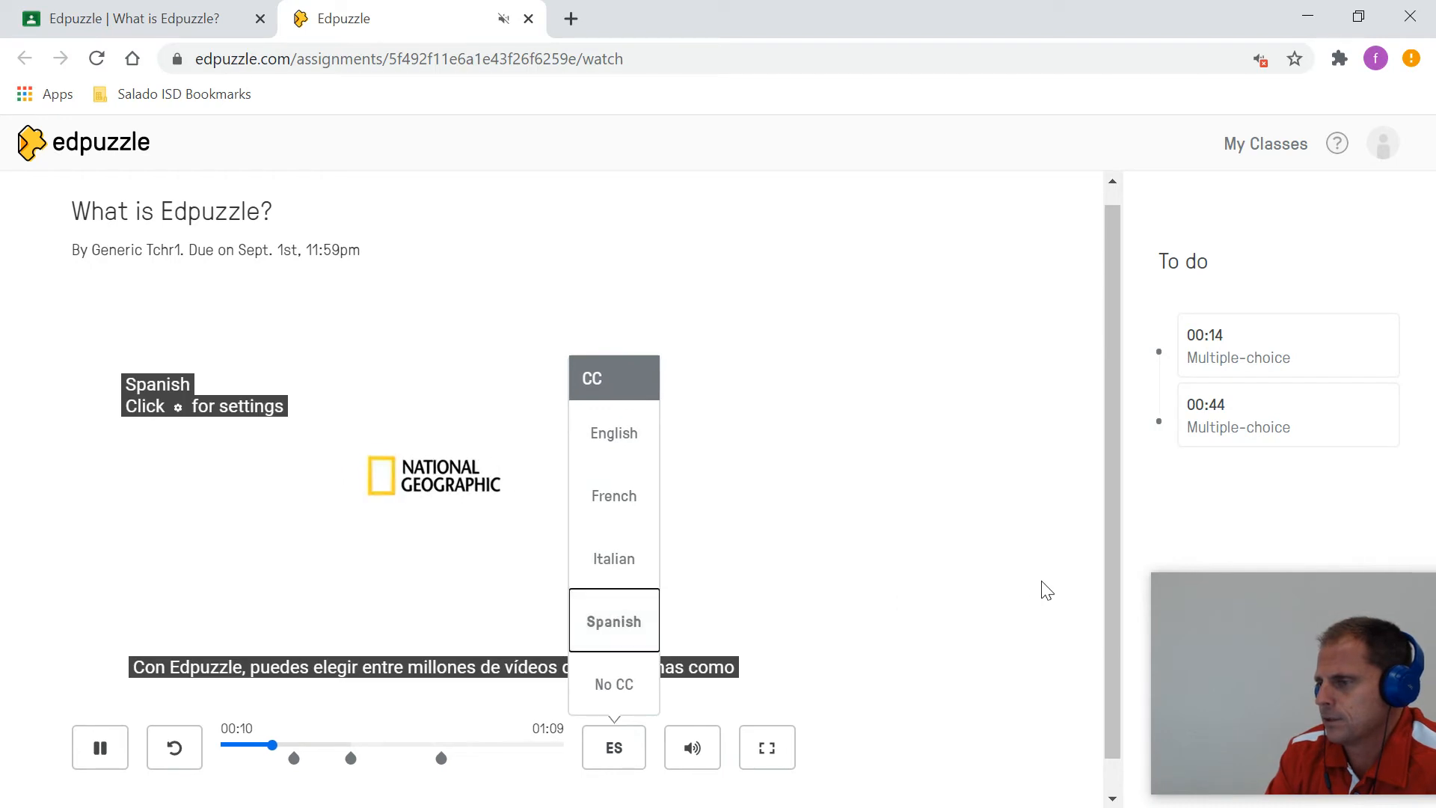
pyautogui.click(950, 587)
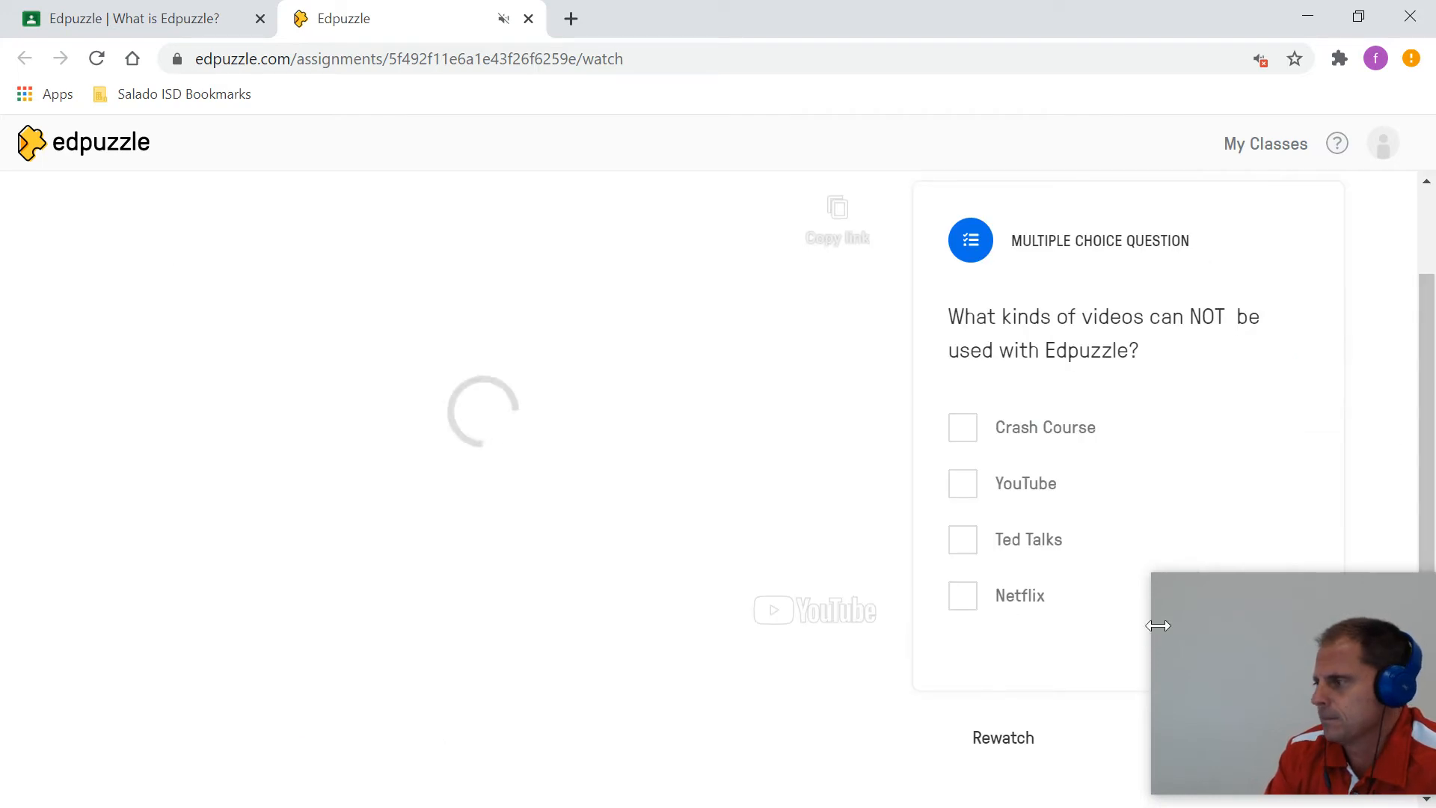
# Step: Answer the question about videos that cannot be used with Edpuzzle with Netflix, submit it and continue the video
pyautogui.moveTo(1264, 646); pyautogui.dragTo(244, 603)
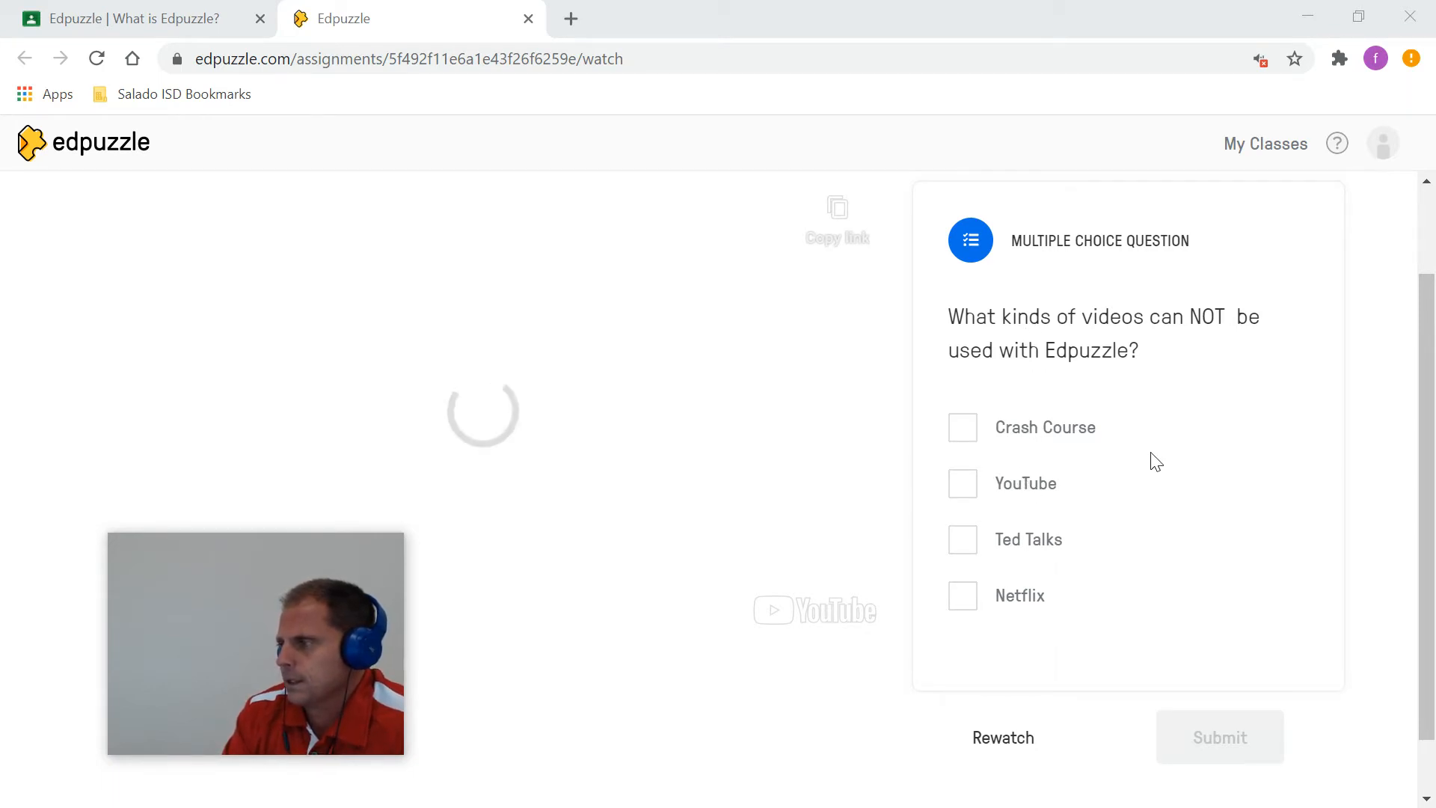
pyautogui.click(977, 601)
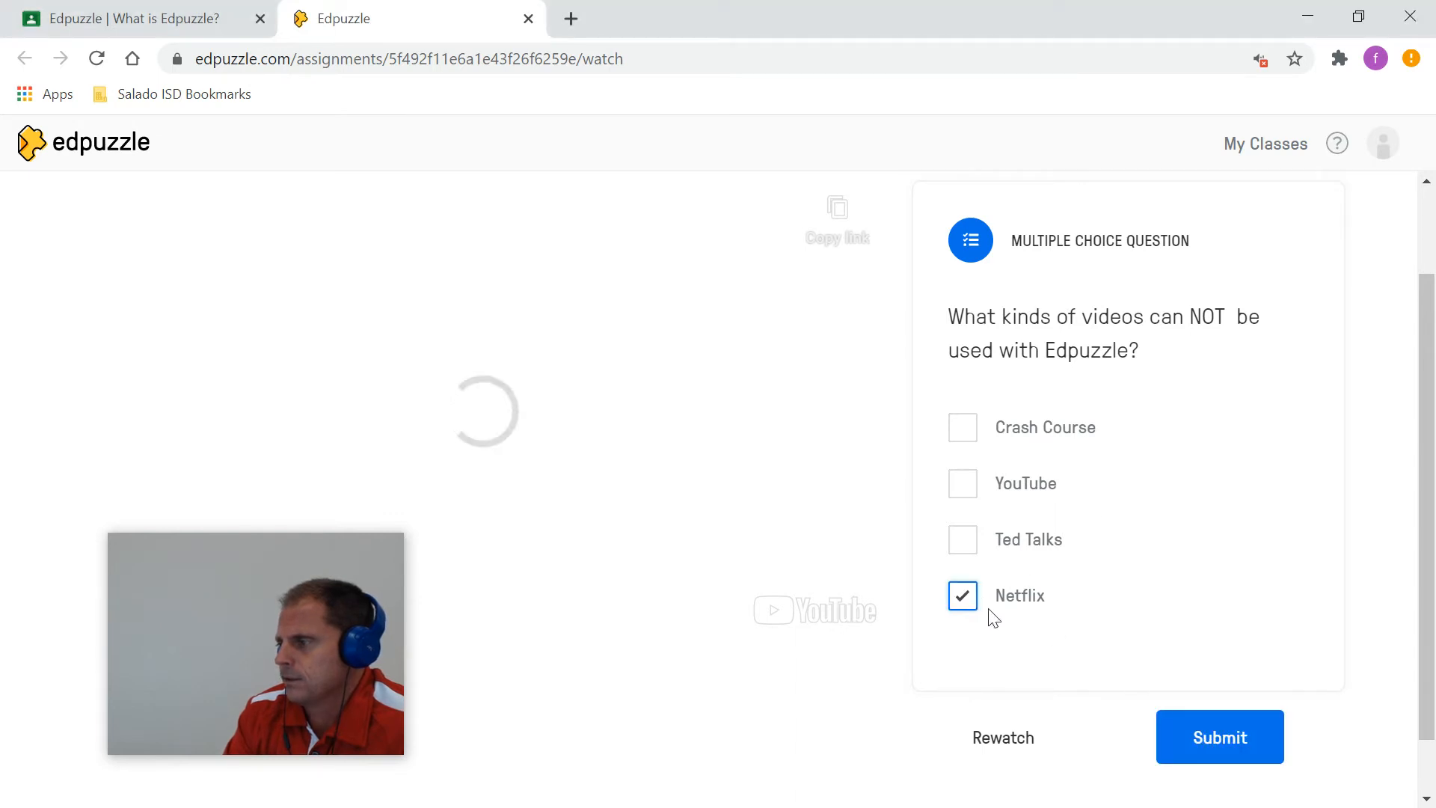
pyautogui.click(1206, 740)
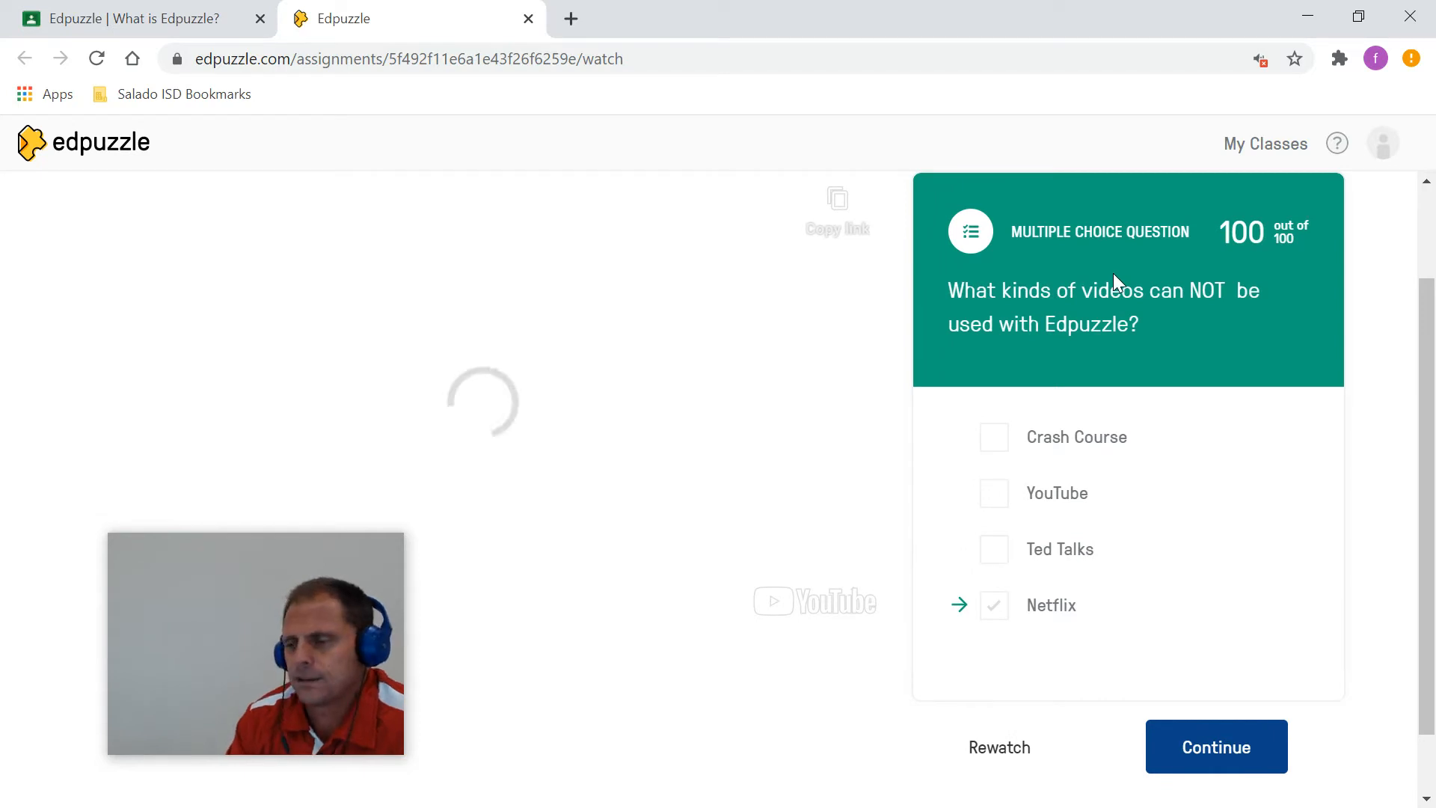
pyautogui.click(1192, 750)
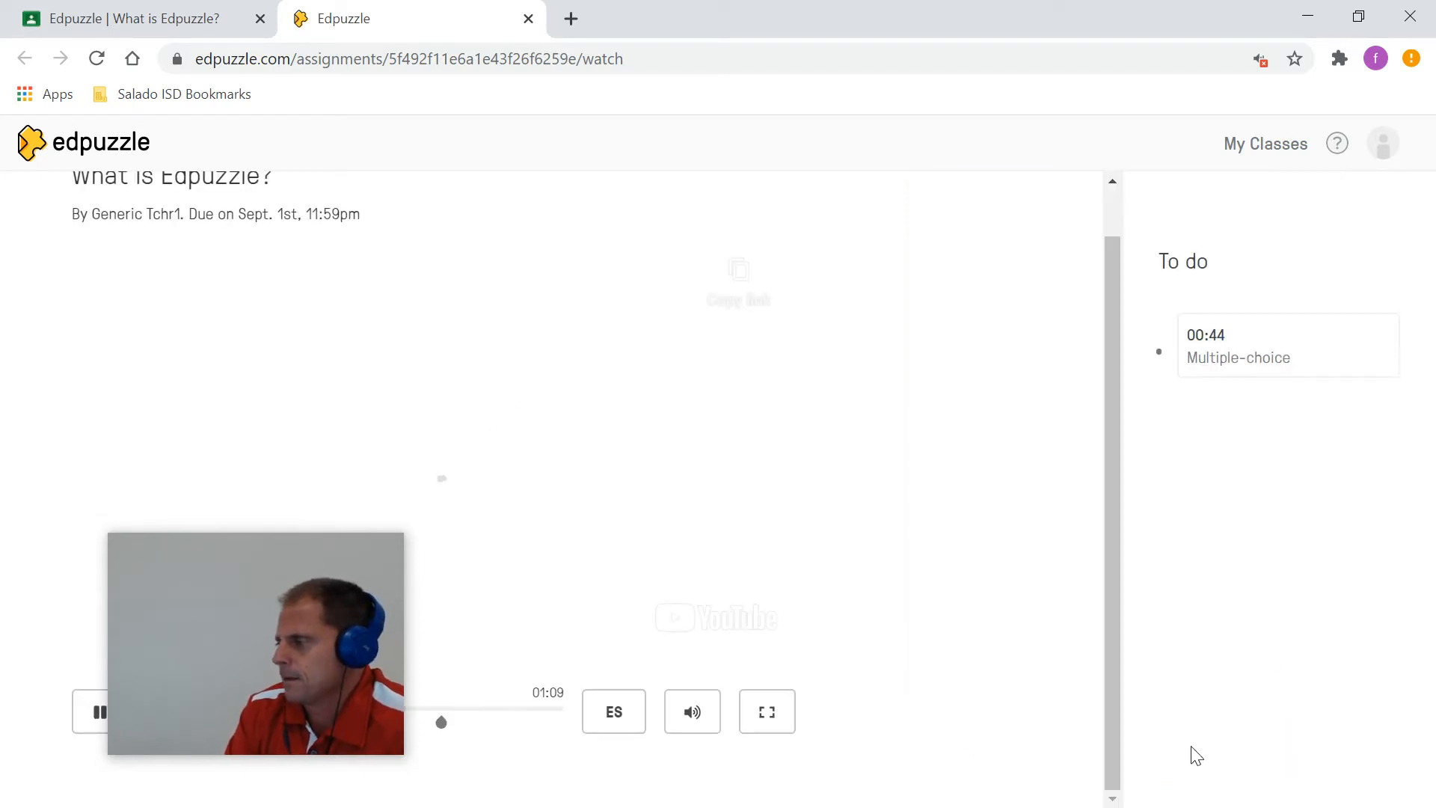
# Step: Continue the video past the "Time to work the problem" note
pyautogui.moveTo(239, 607); pyautogui.dragTo(1228, 587)
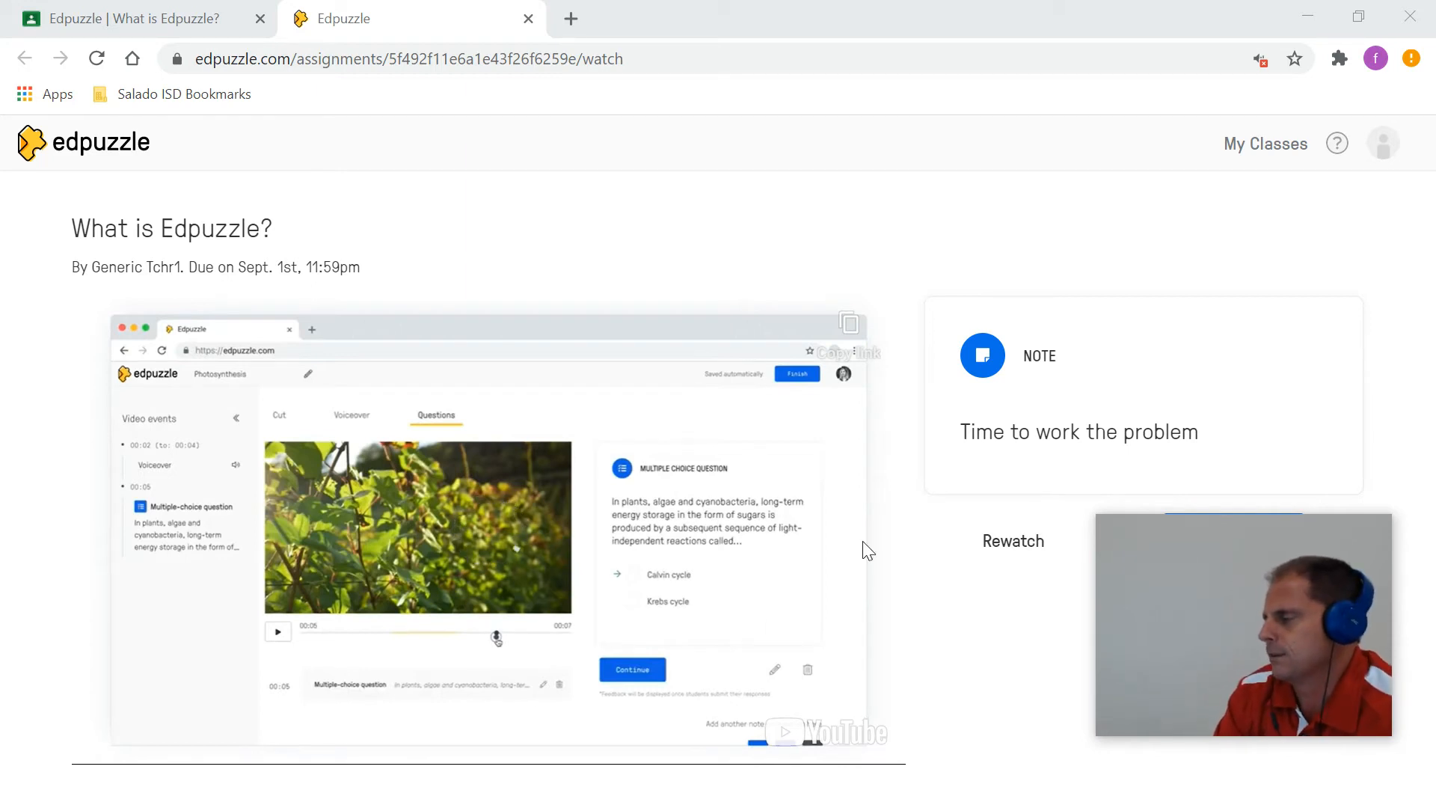
pyautogui.moveTo(1228, 590)
pyautogui.moveTo(1217, 595); pyautogui.dragTo(442, 146)
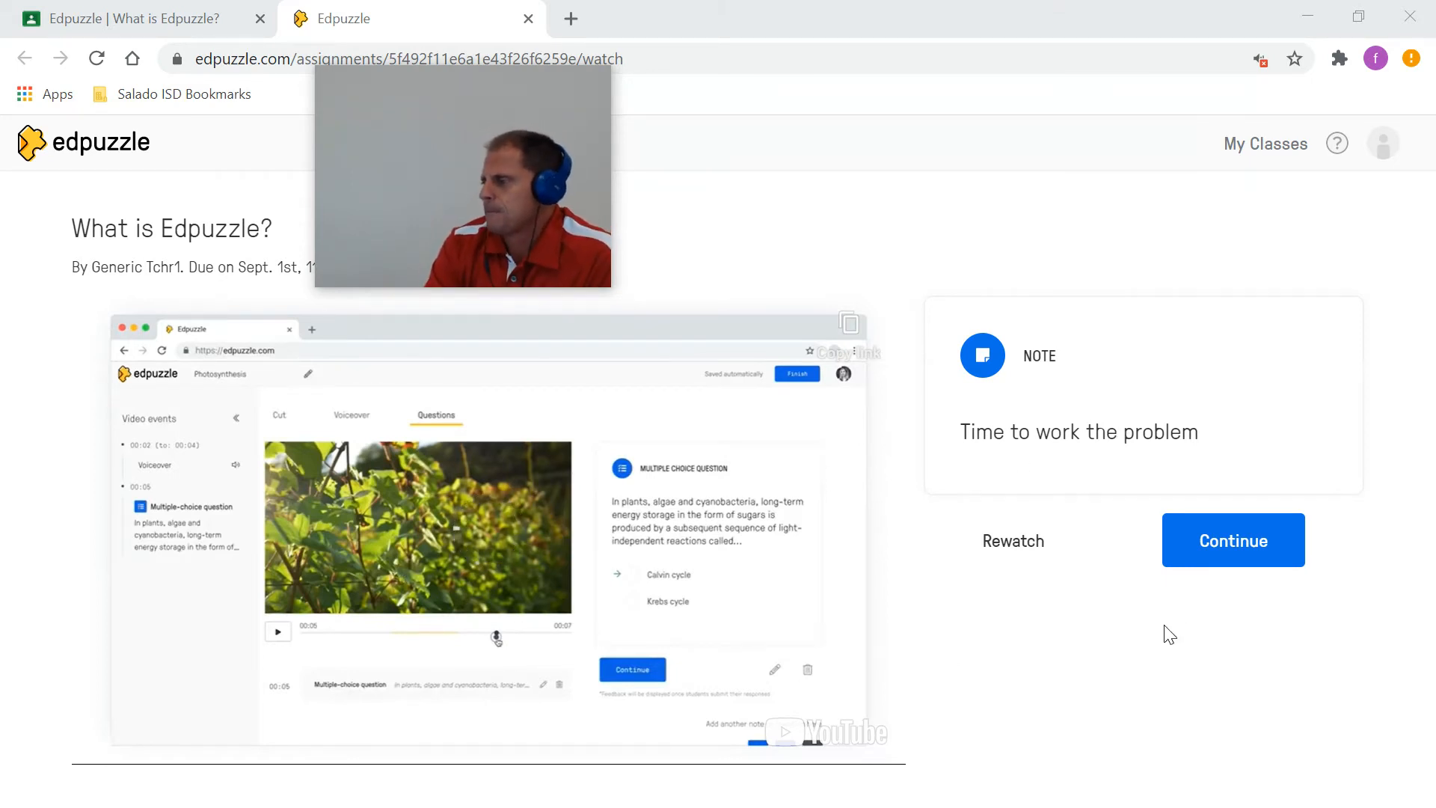
pyautogui.click(1217, 559)
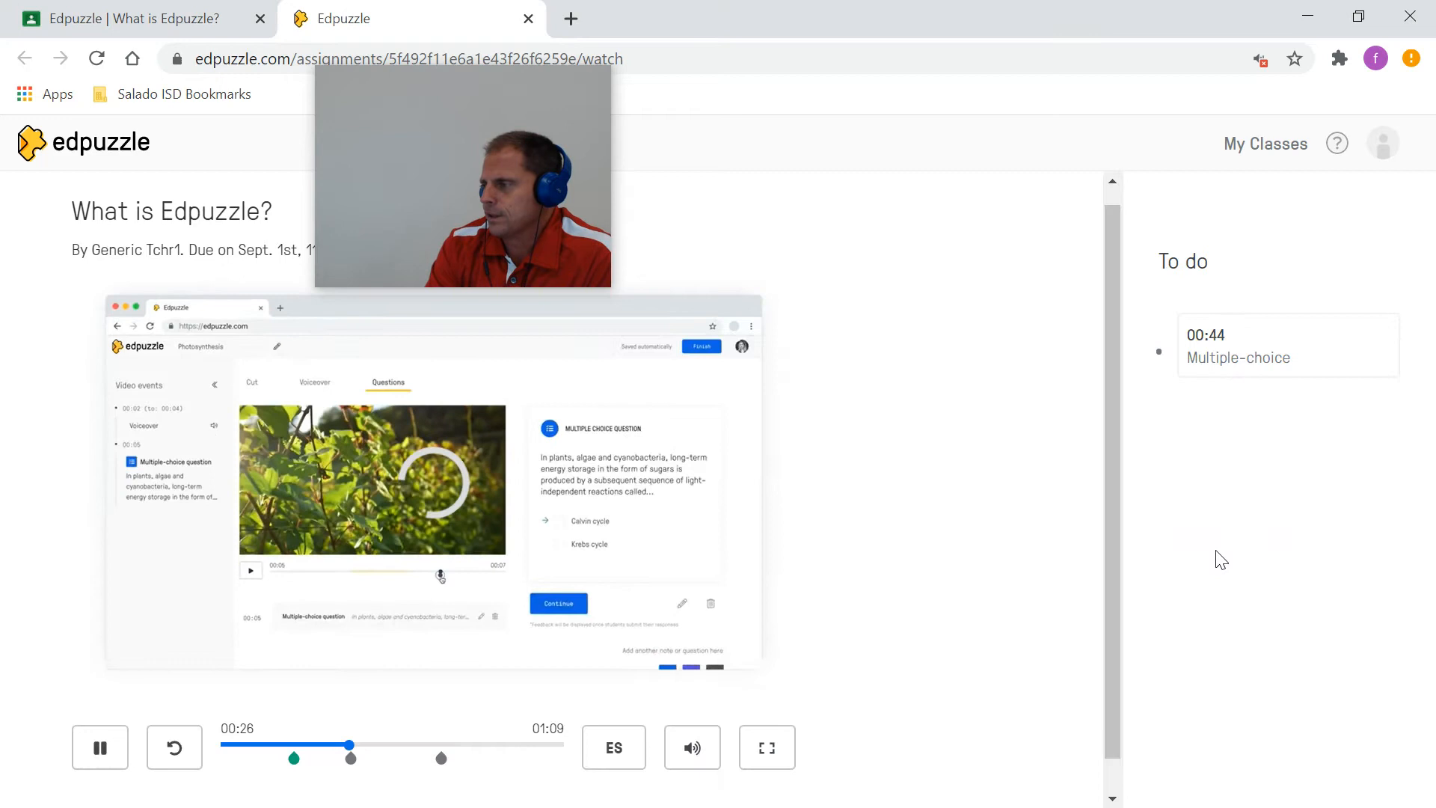
# Step: Switch the video's closed captions to English
pyautogui.moveTo(474, 170); pyautogui.dragTo(984, 272)
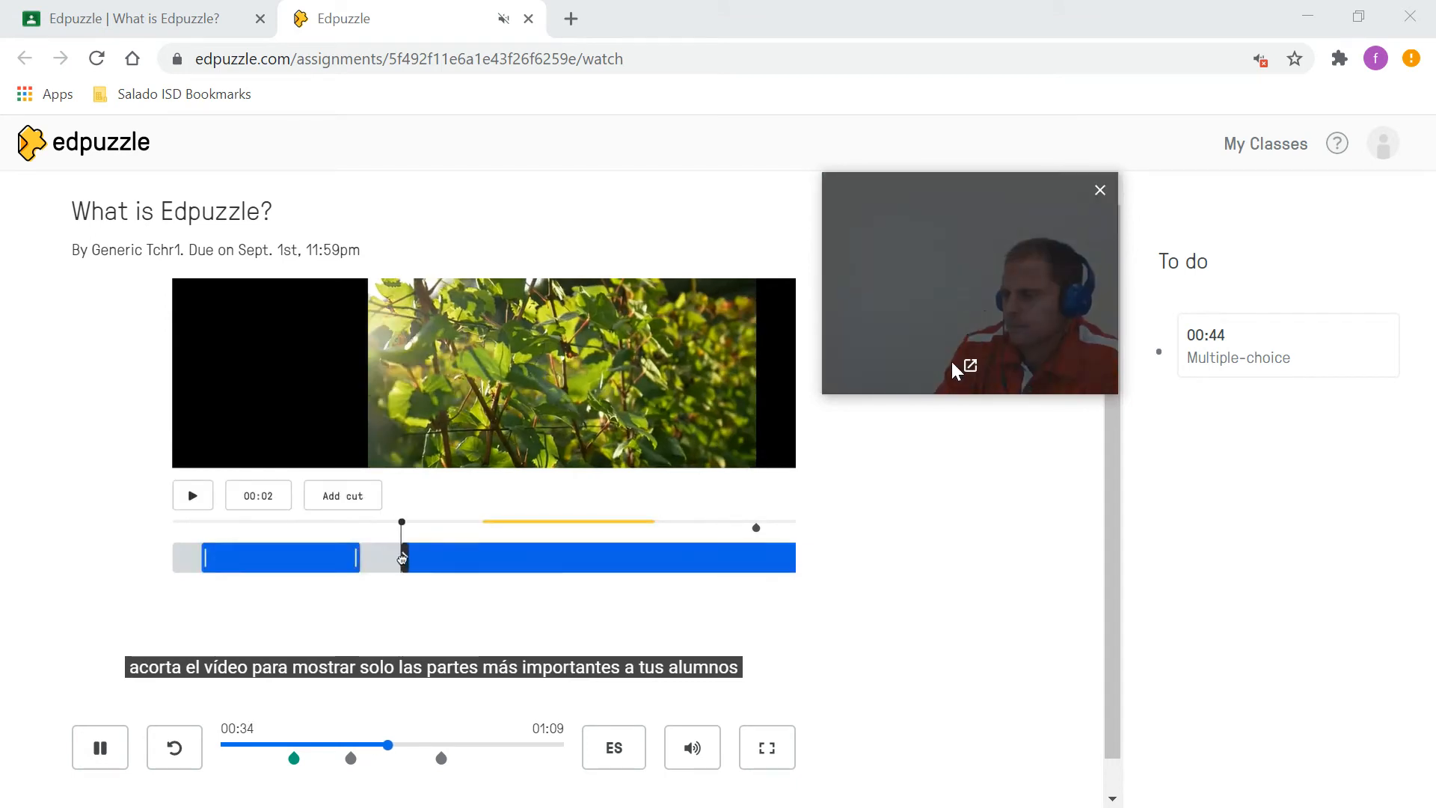
pyautogui.click(628, 752)
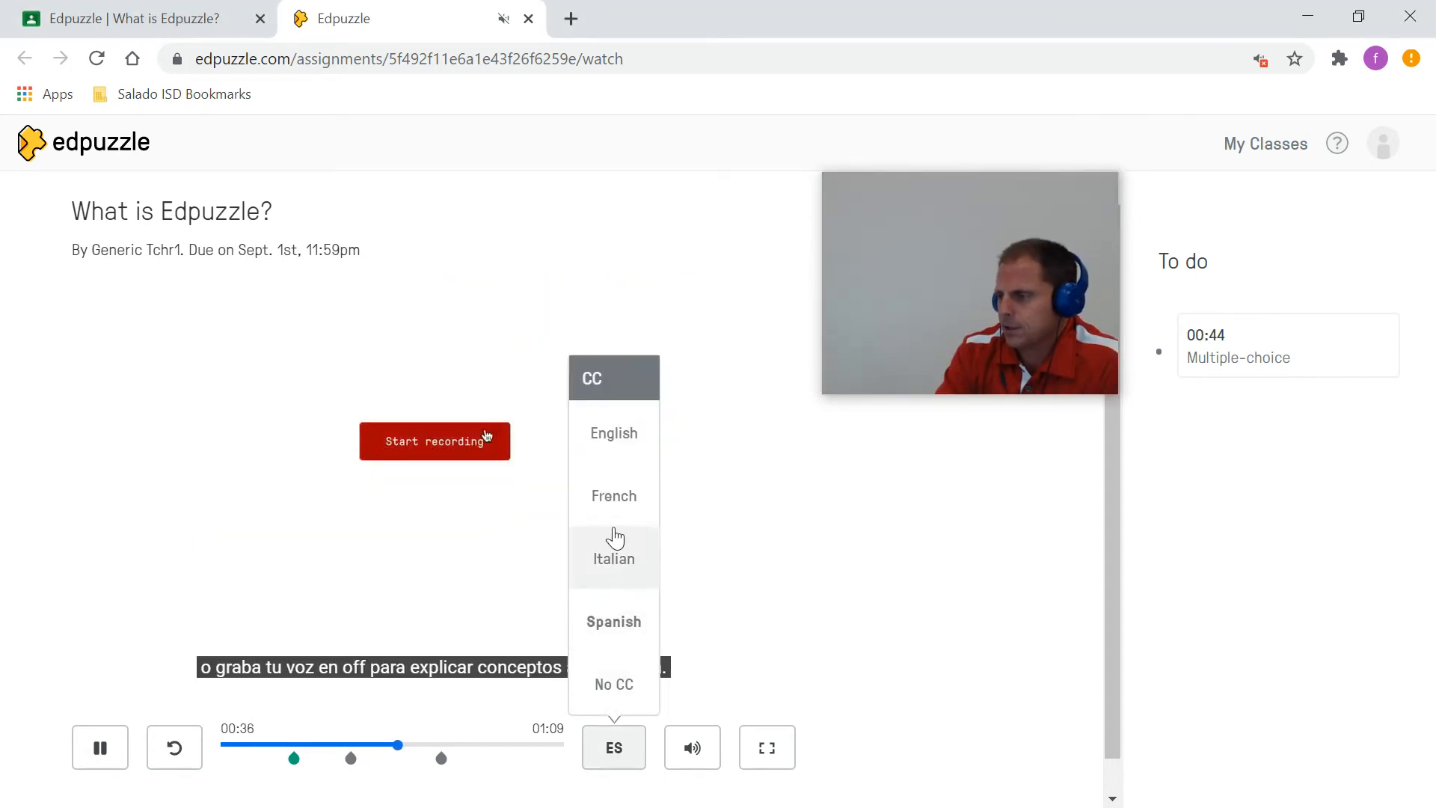
pyautogui.click(616, 440)
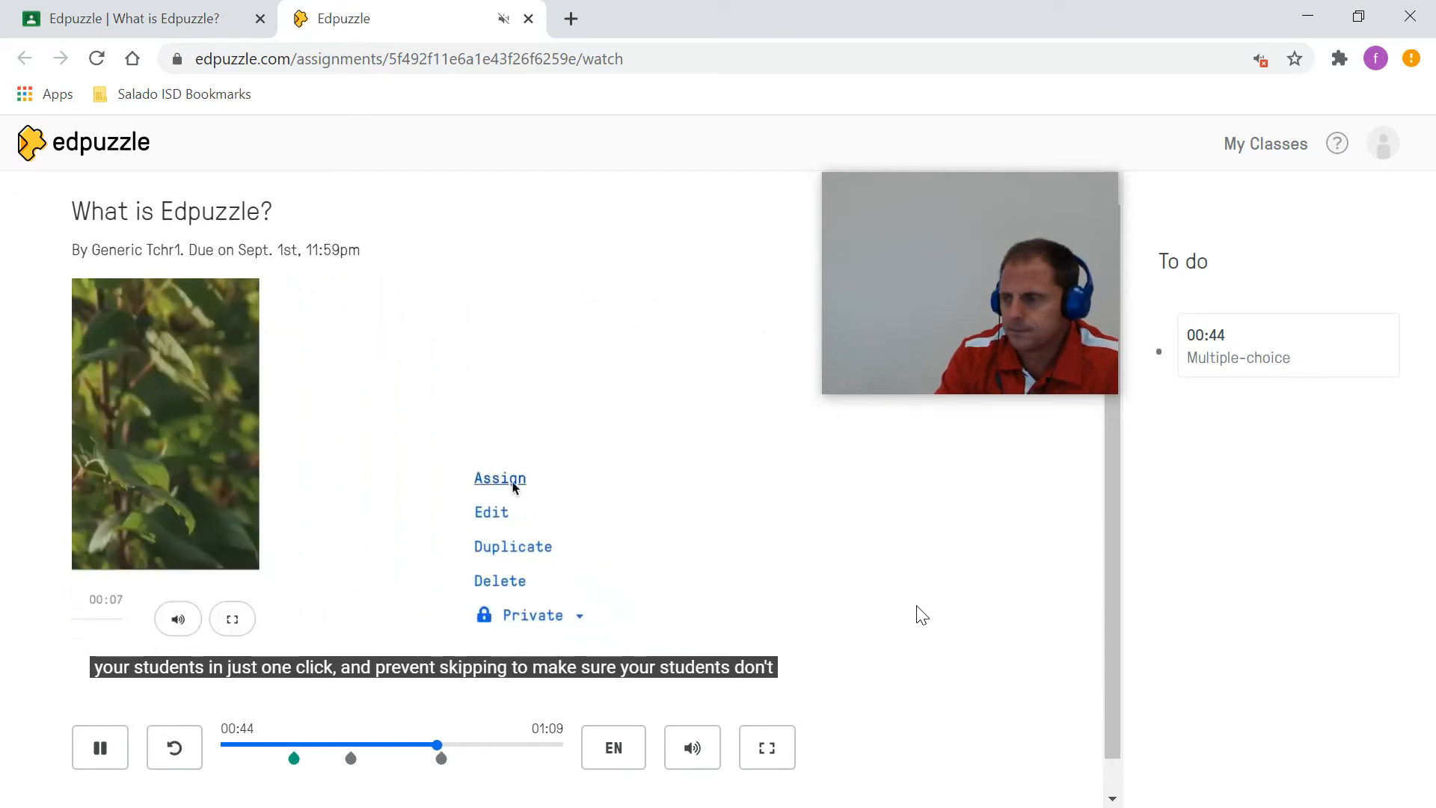
# Step: Answer the question about getting the video to students with Edit, and submit it
pyautogui.moveTo(975, 276); pyautogui.dragTo(244, 362)
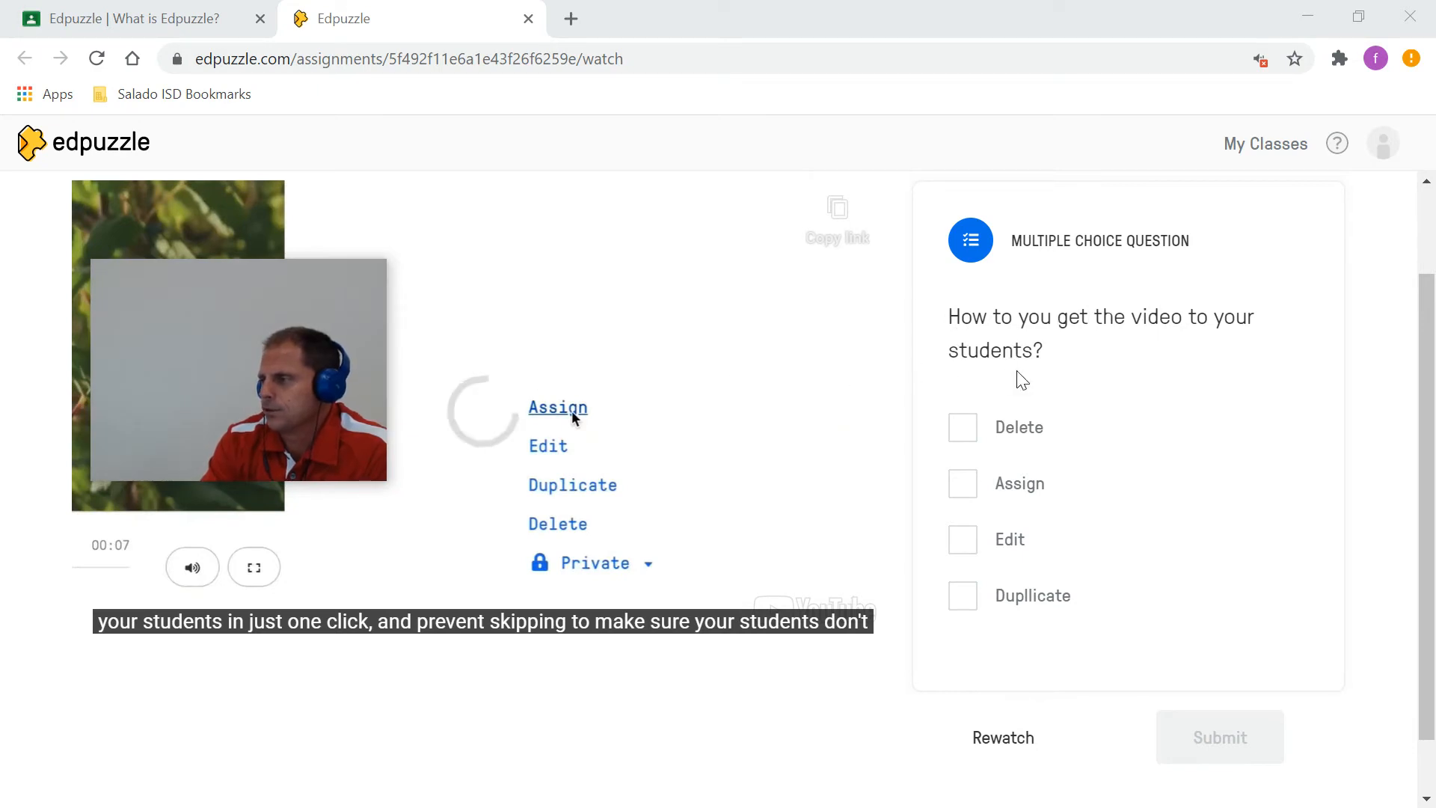
pyautogui.click(1004, 540)
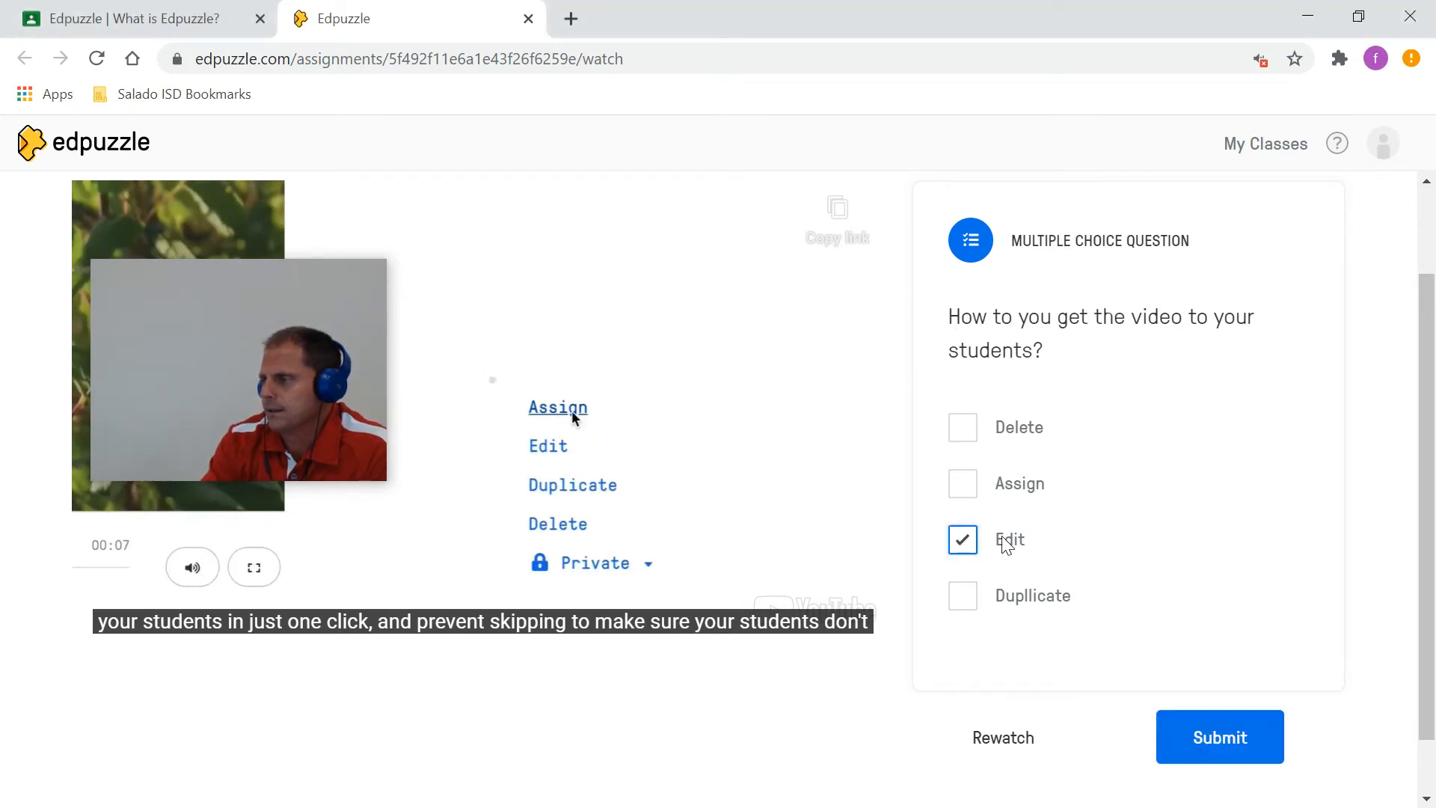
pyautogui.click(1220, 744)
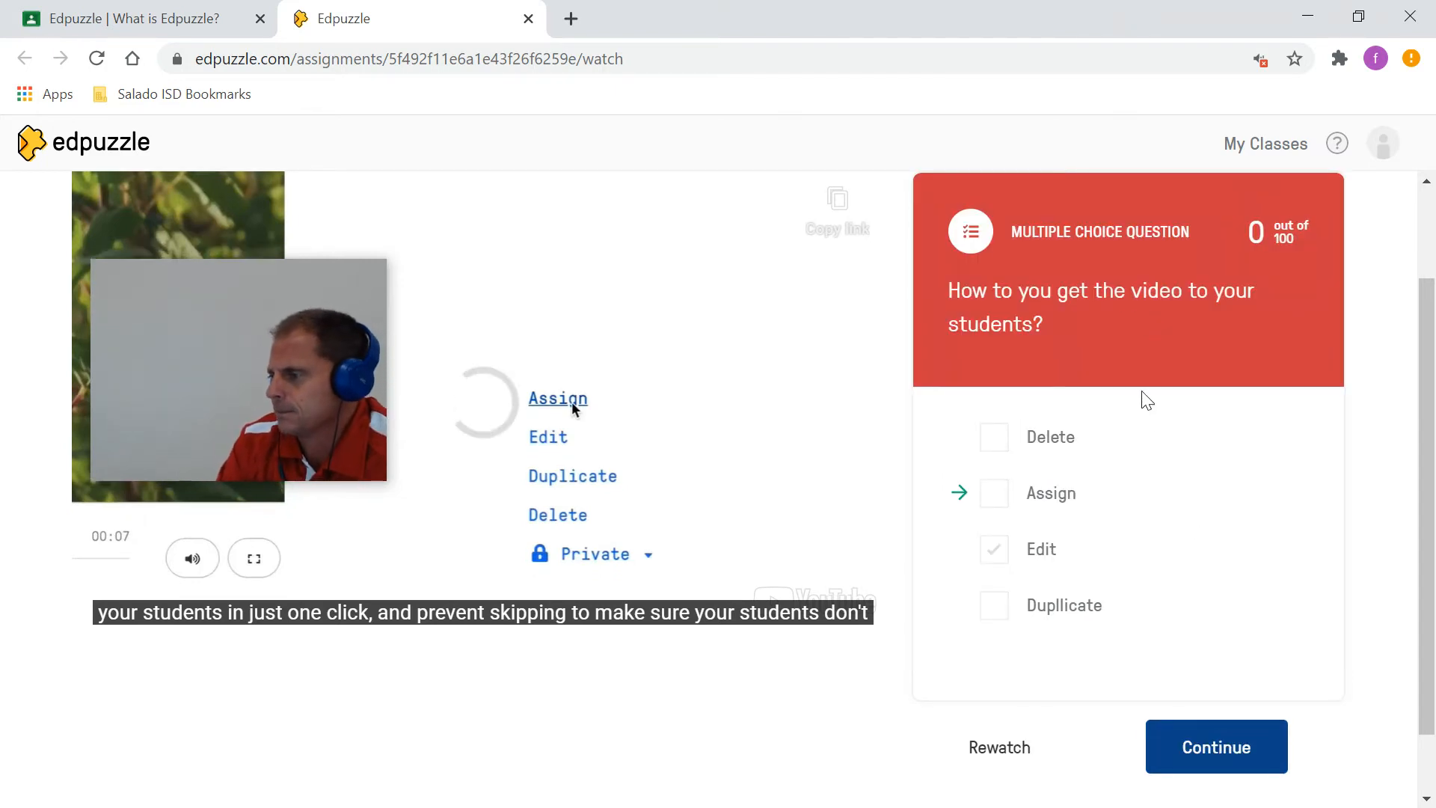
# Step: Rewatch the section before the answered question, and continue the video past that question
pyautogui.click(986, 753)
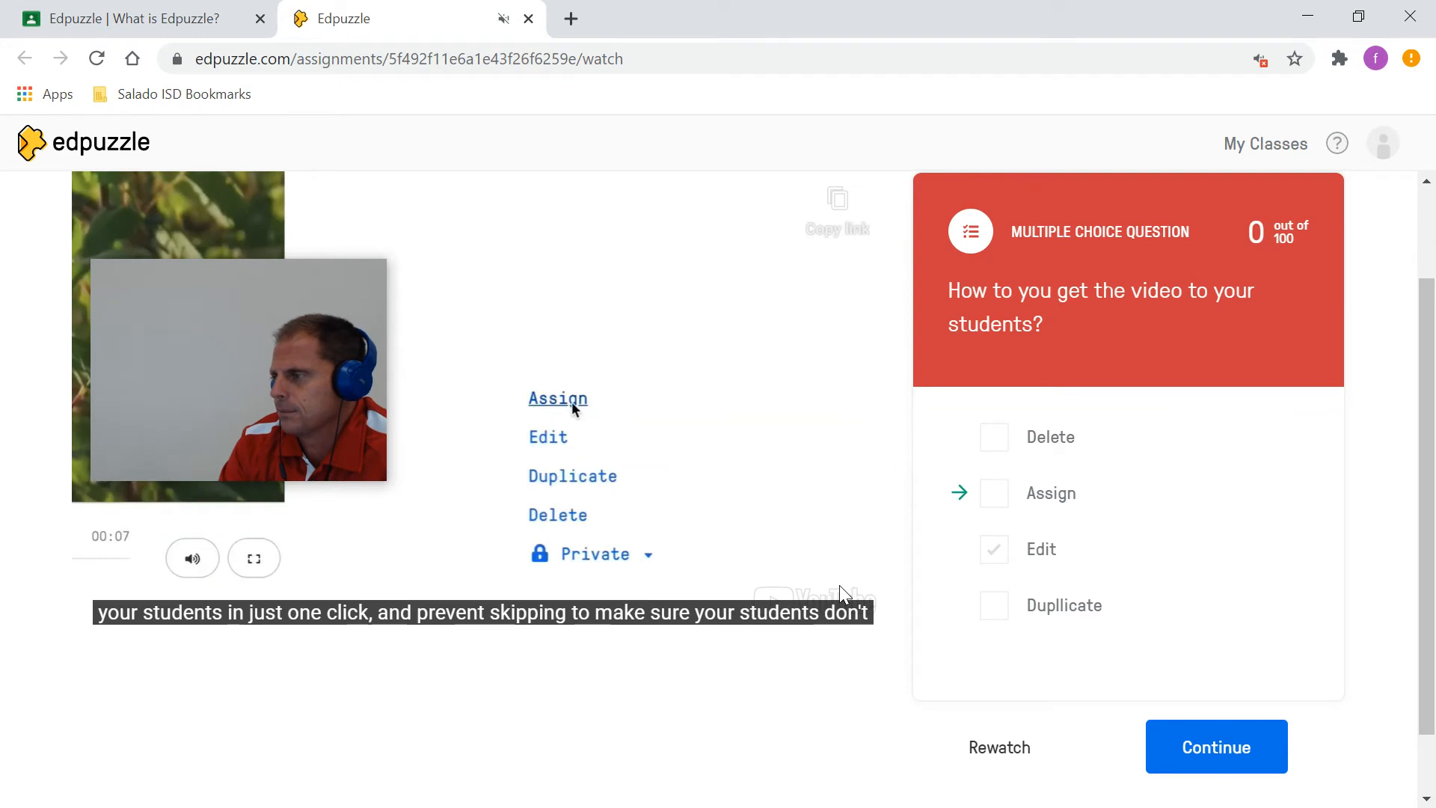
pyautogui.scroll(-1, 1108, 545)
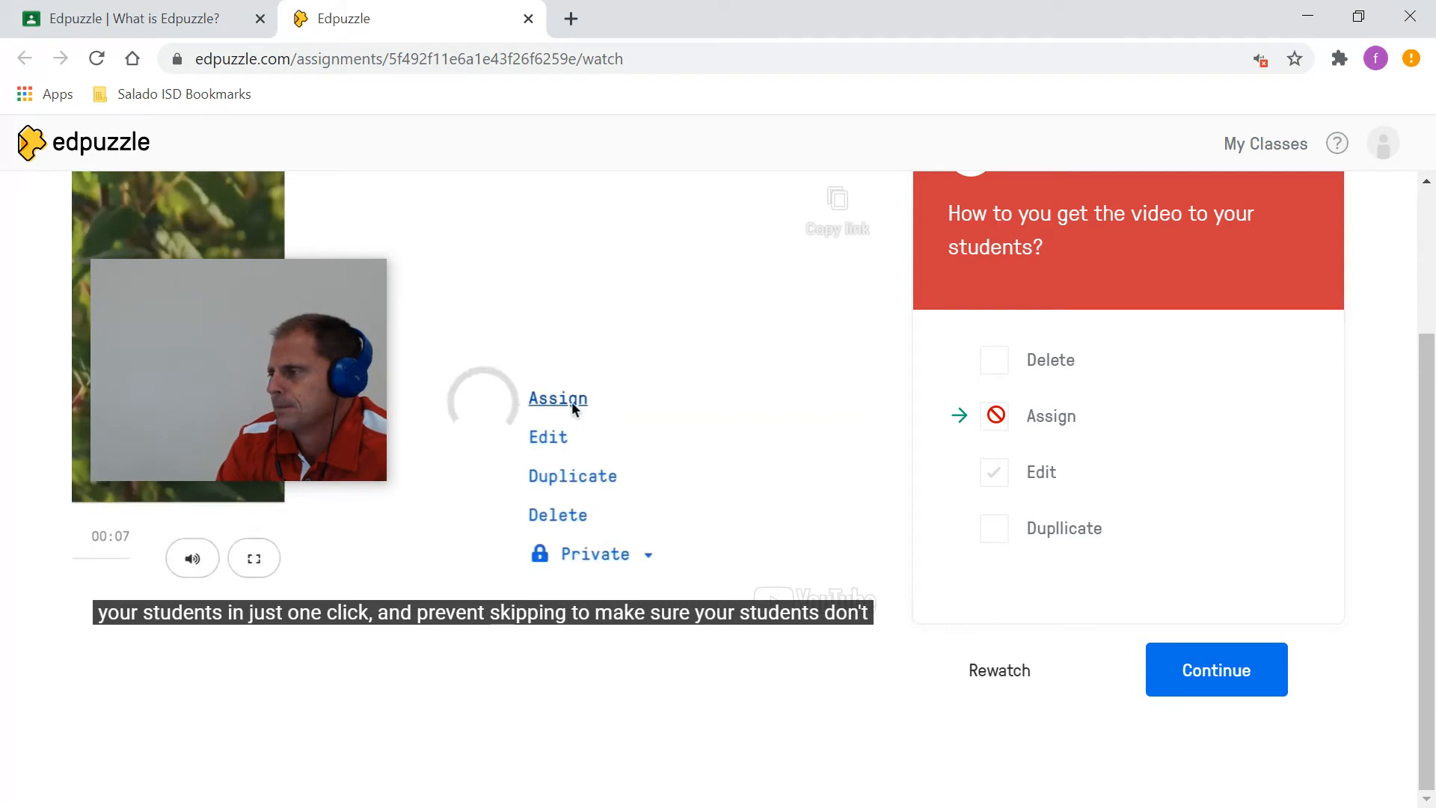
pyautogui.click(1196, 673)
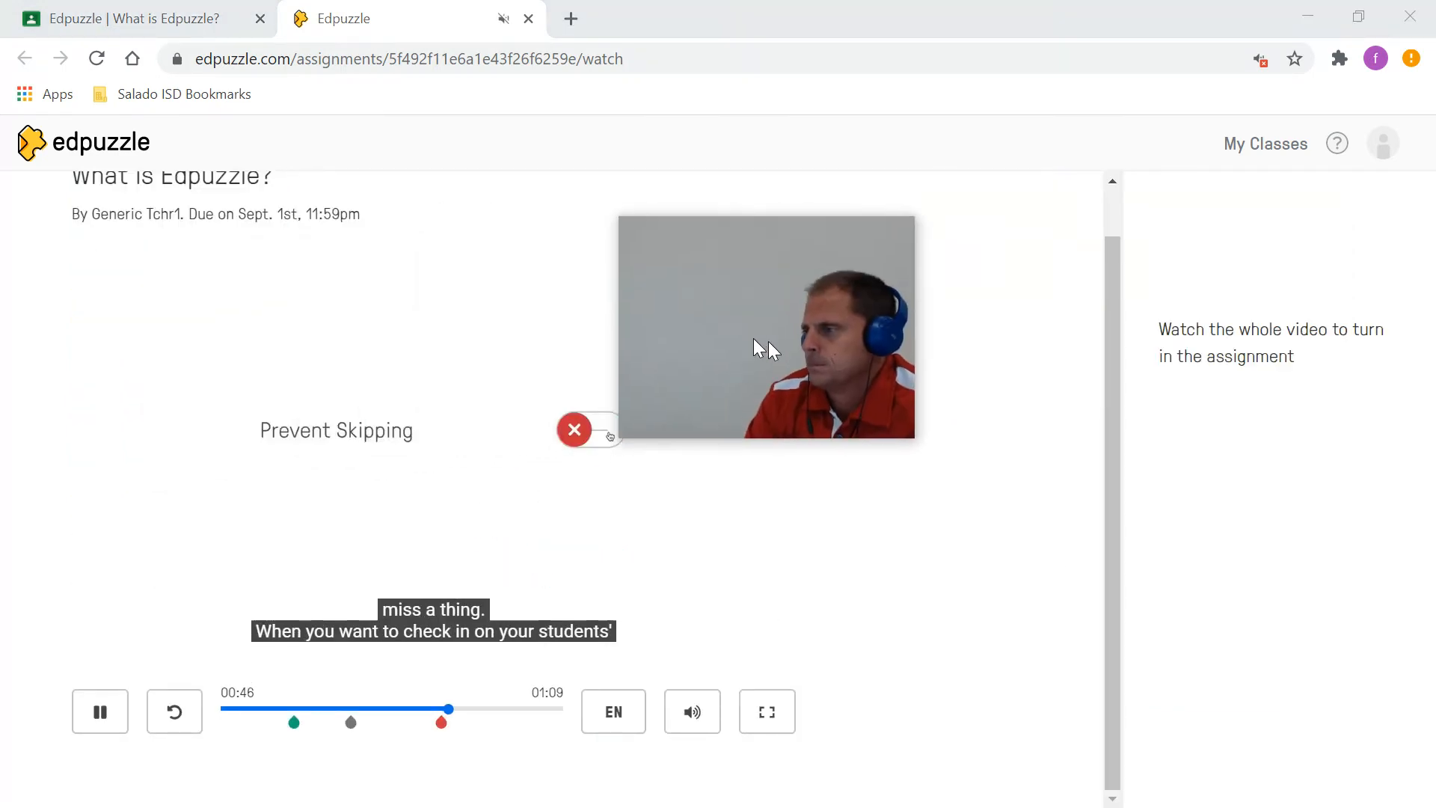
# Step: Let the video play on after the last question, and pause it at 00:55
pyautogui.moveTo(769, 341); pyautogui.dragTo(888, 324)
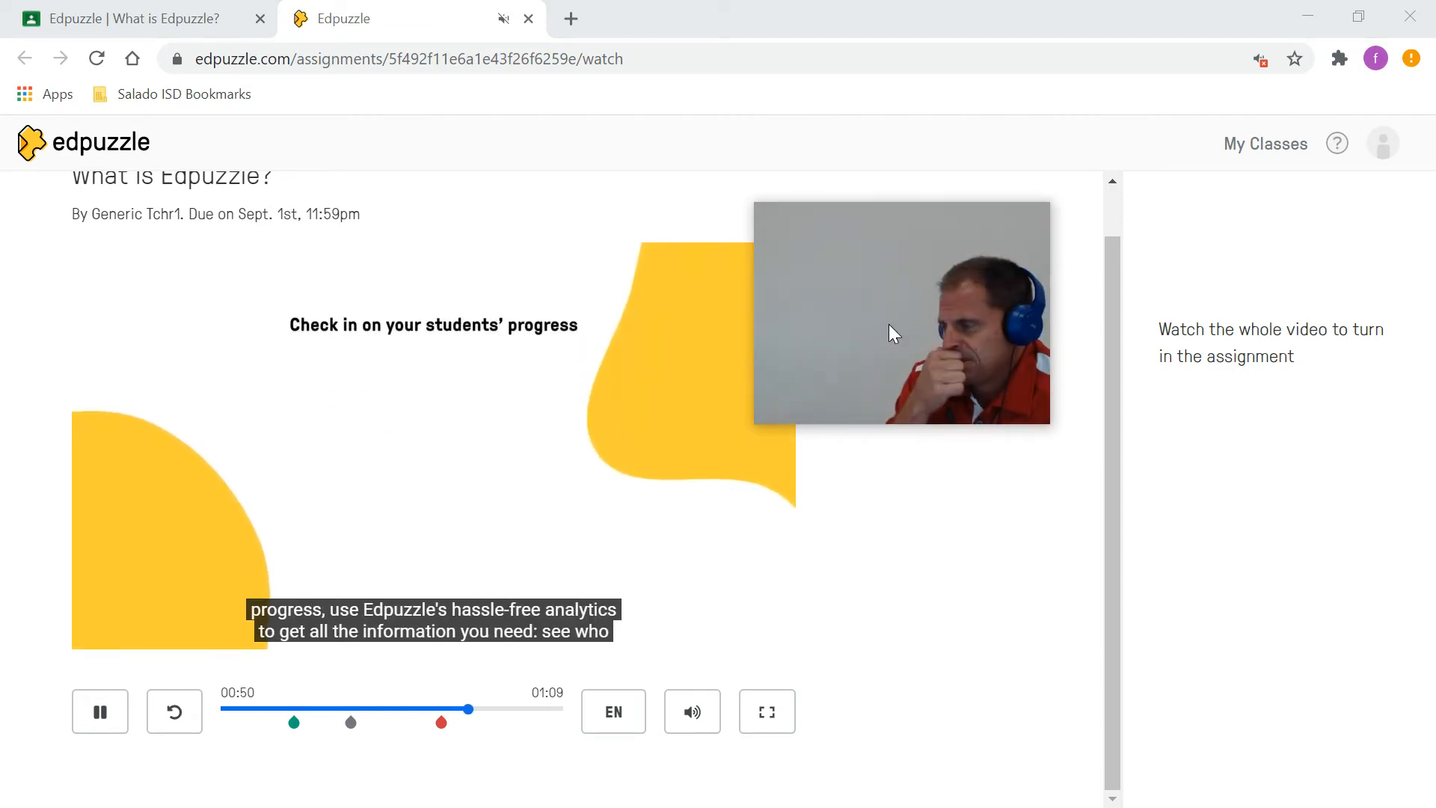
pyautogui.moveTo(890, 376)
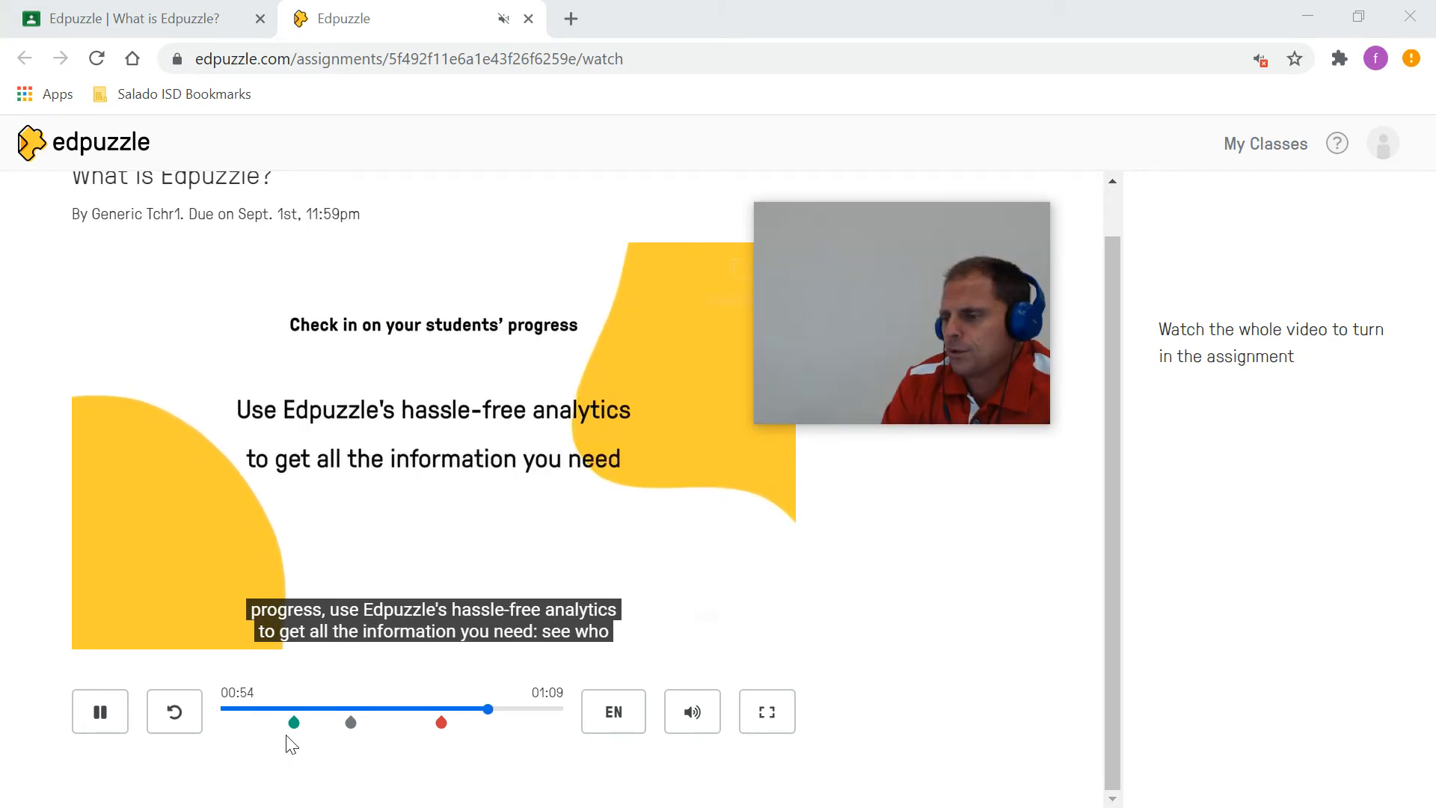
pyautogui.click(99, 711)
pyautogui.moveTo(867, 304); pyautogui.dragTo(743, 365)
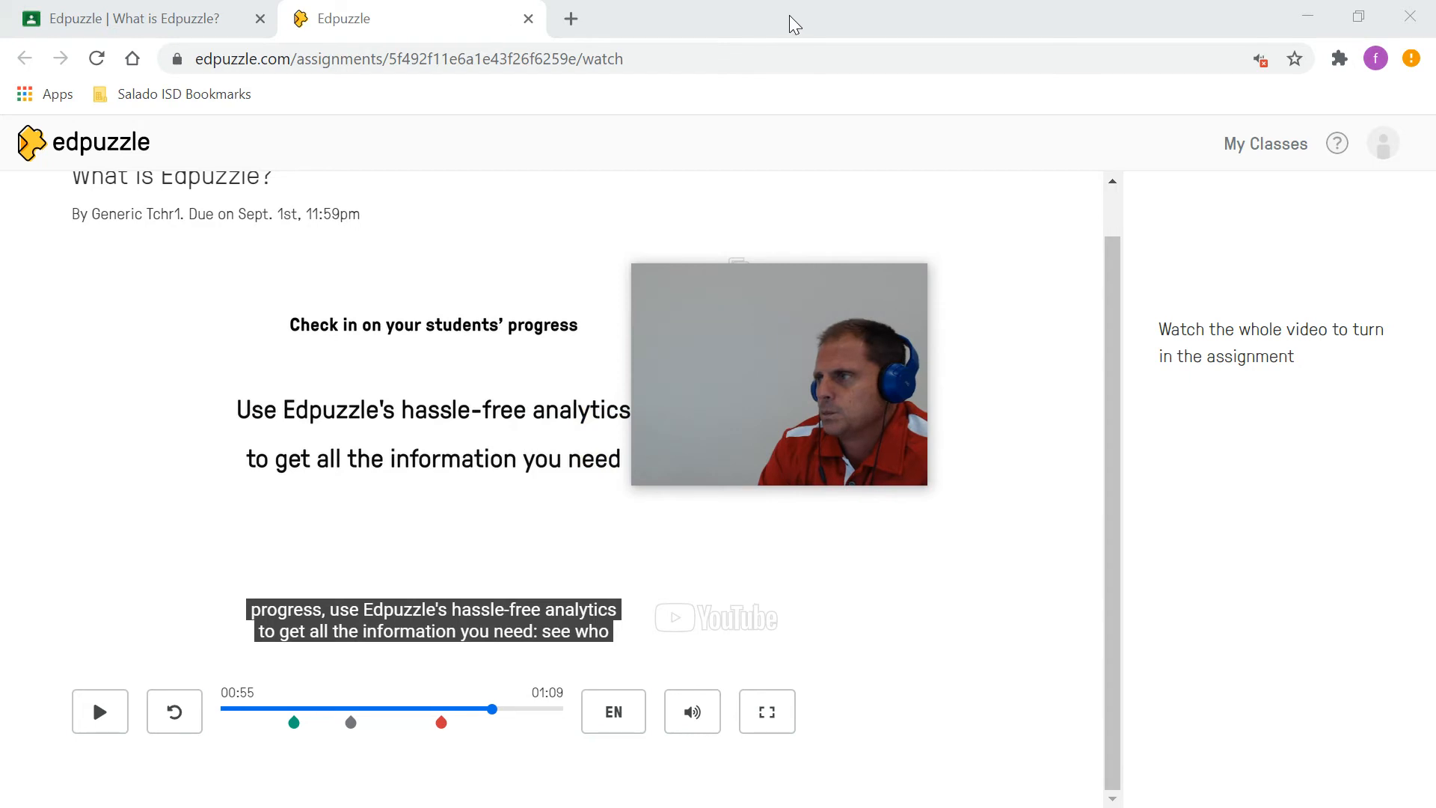
# Step: Switch to the teacher's browser window and reload the Edpuzzle assignment page to examine each student's watch progress and grade
pyautogui.moveTo(788, 16); pyautogui.dragTo(0, 180)
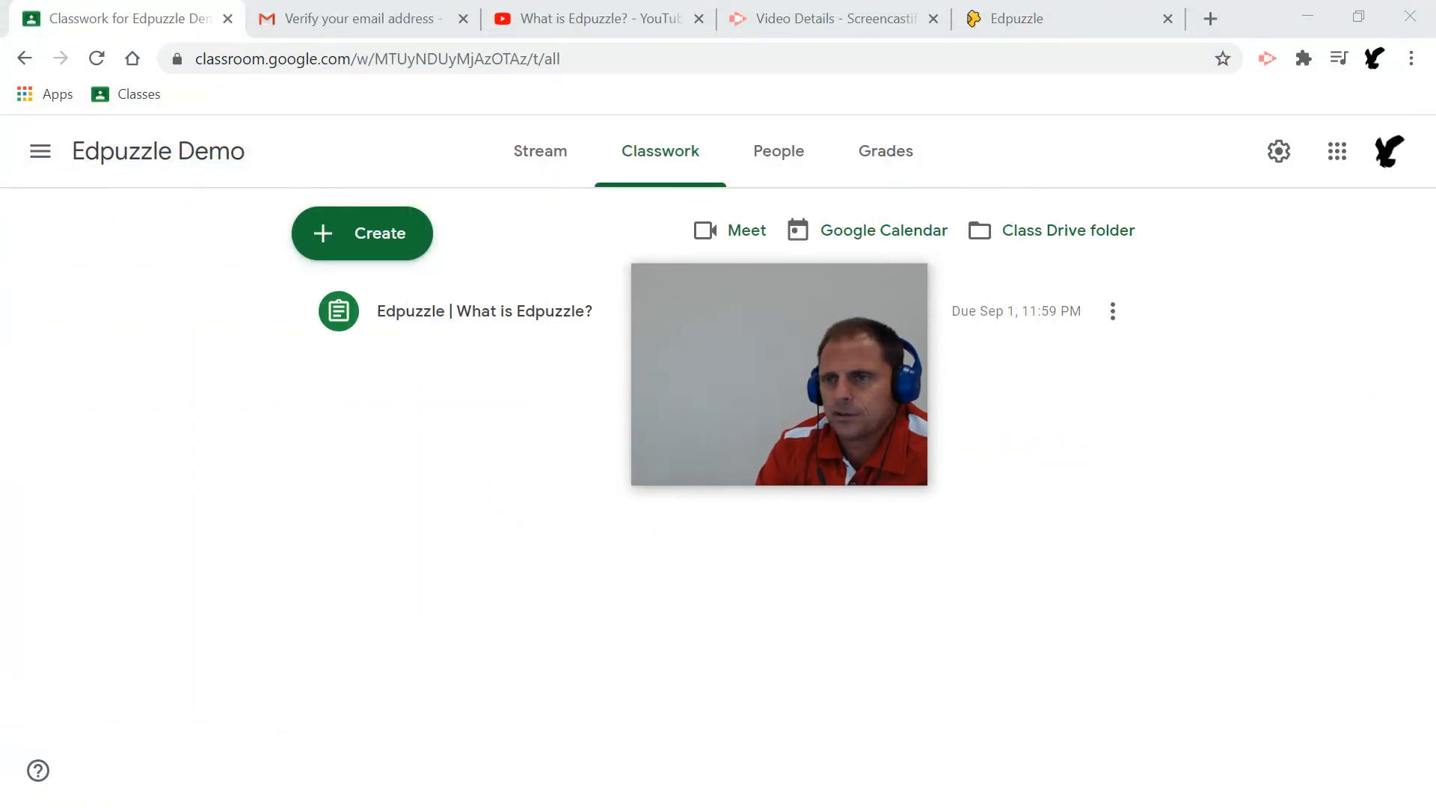
pyautogui.moveTo(731, 359); pyautogui.dragTo(1132, 638)
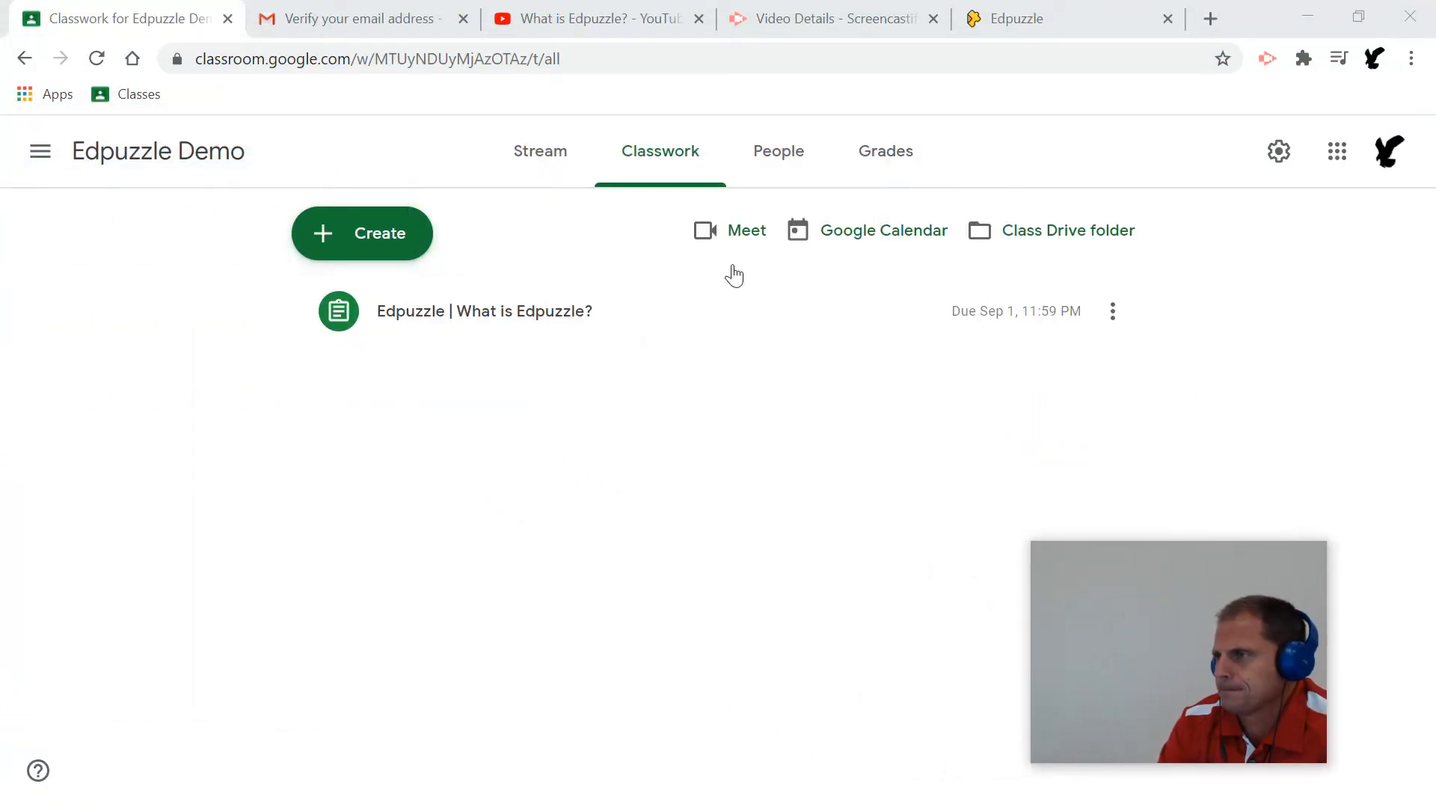
pyautogui.click(998, 23)
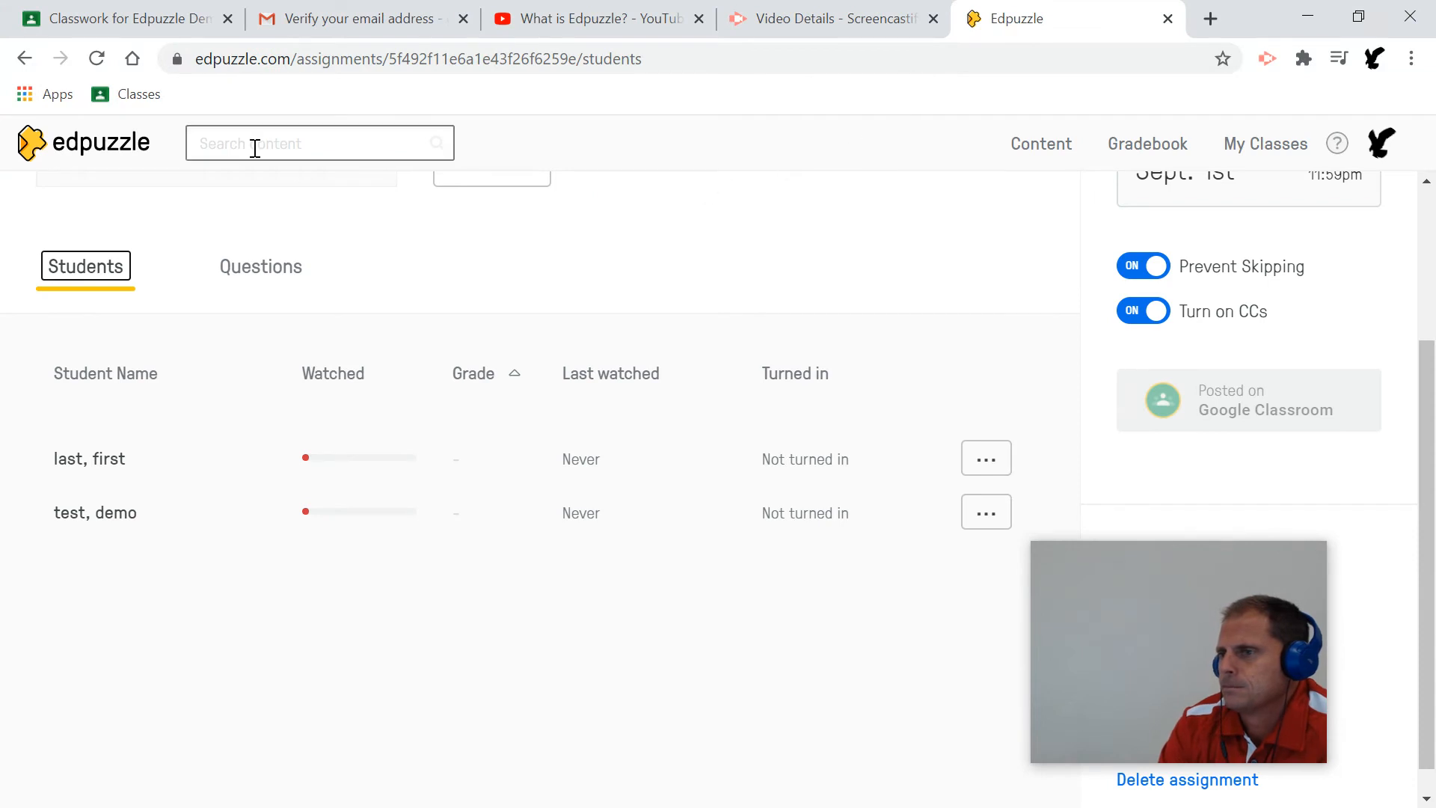
pyautogui.click(96, 58)
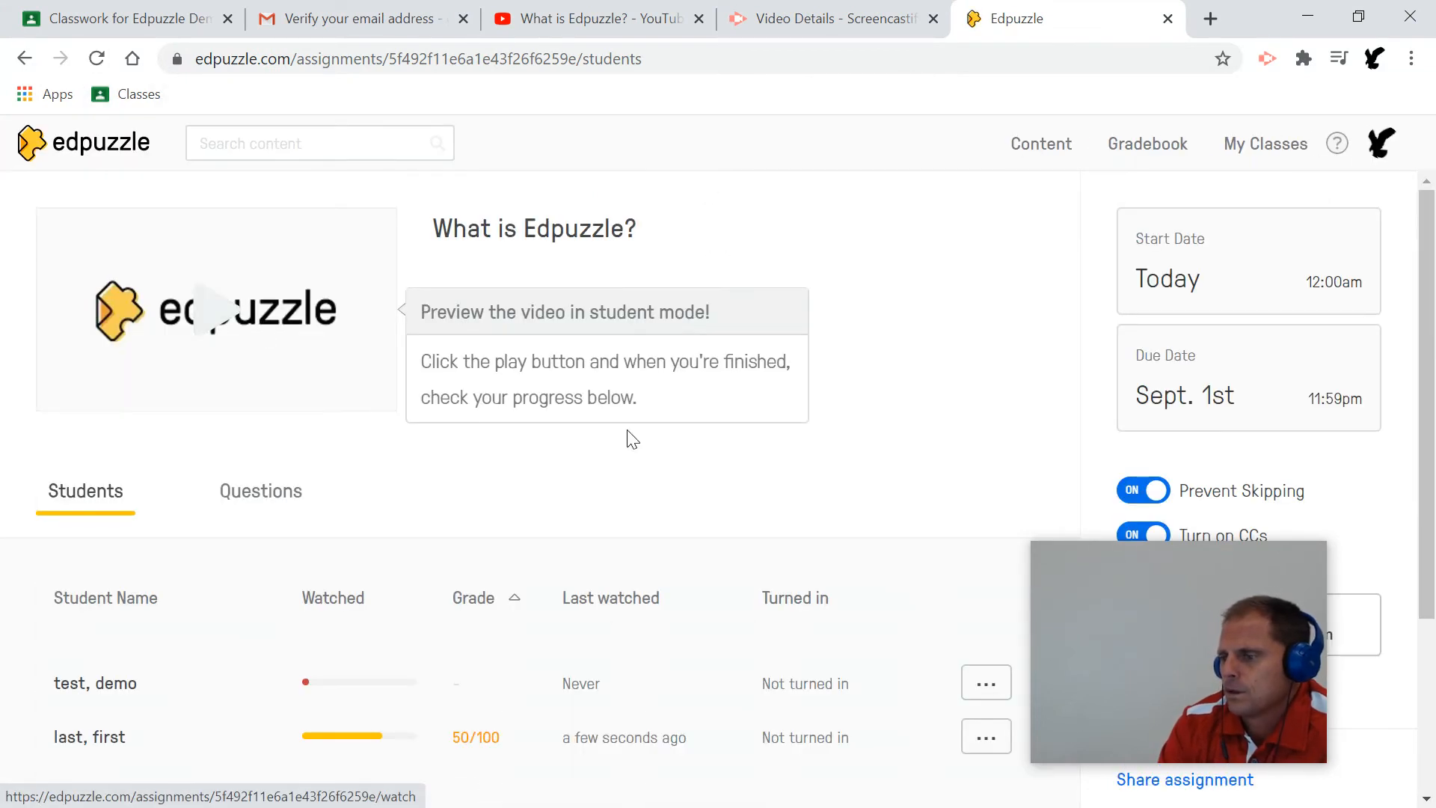
pyautogui.scroll(-2, 630, 437)
pyautogui.scroll(-2, 629, 438)
pyautogui.moveTo(401, 507)
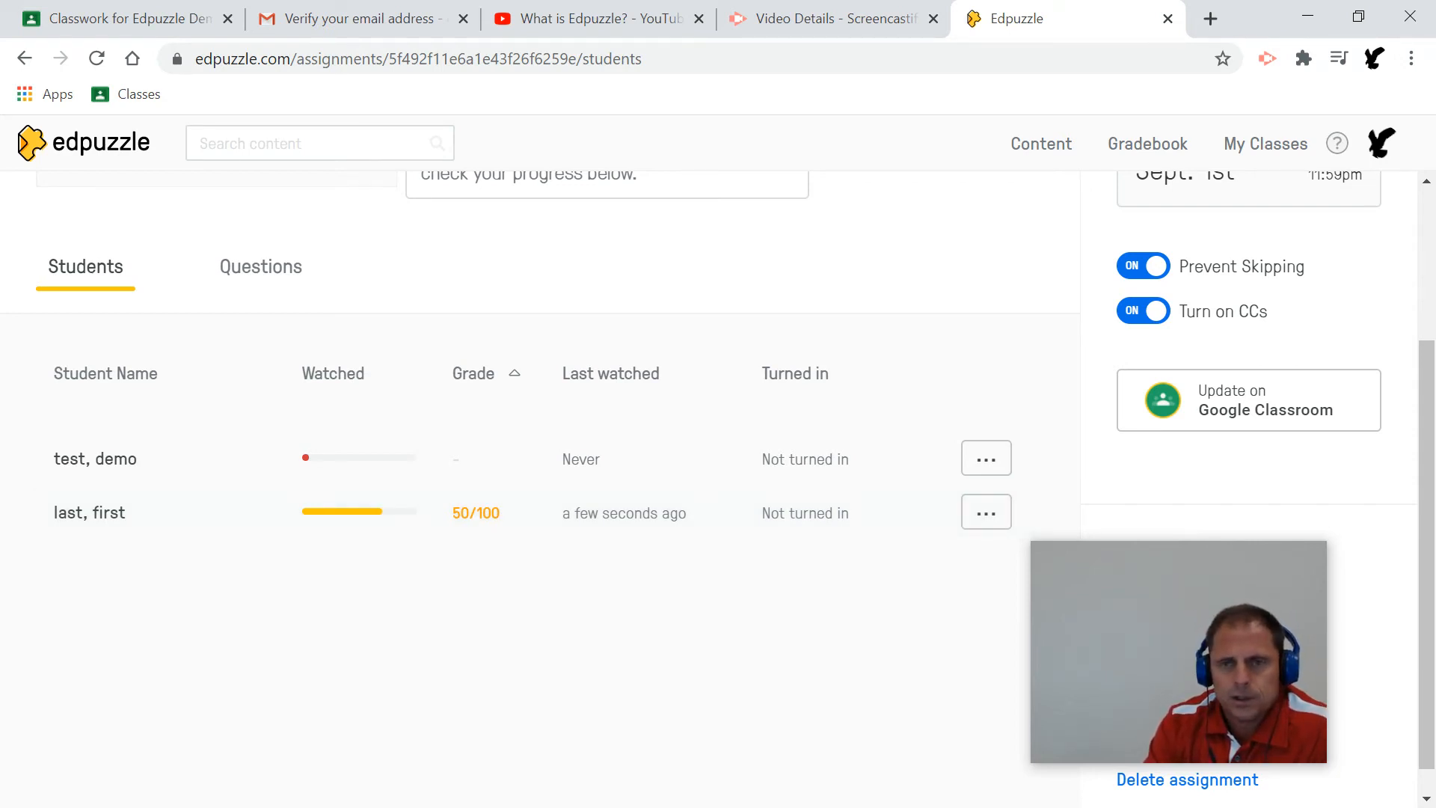
# Step: In the student's browser window, close the Edpuzzle video and reopen it from the Google Classroom assignment "Edpuzzle | What is Edpuzzle?"
pyautogui.moveTo(0, 219); pyautogui.dragTo(642, 1)
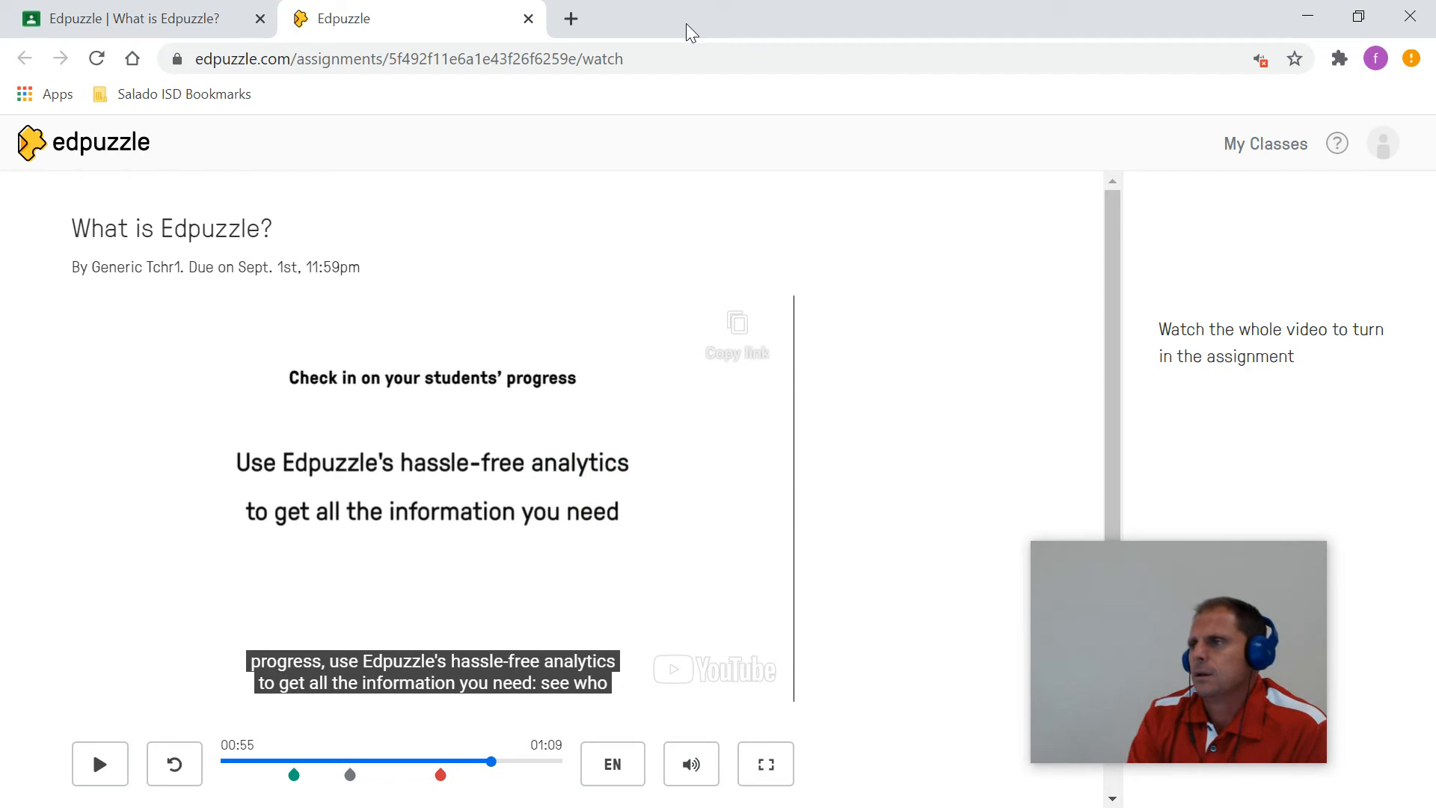
pyautogui.click(528, 18)
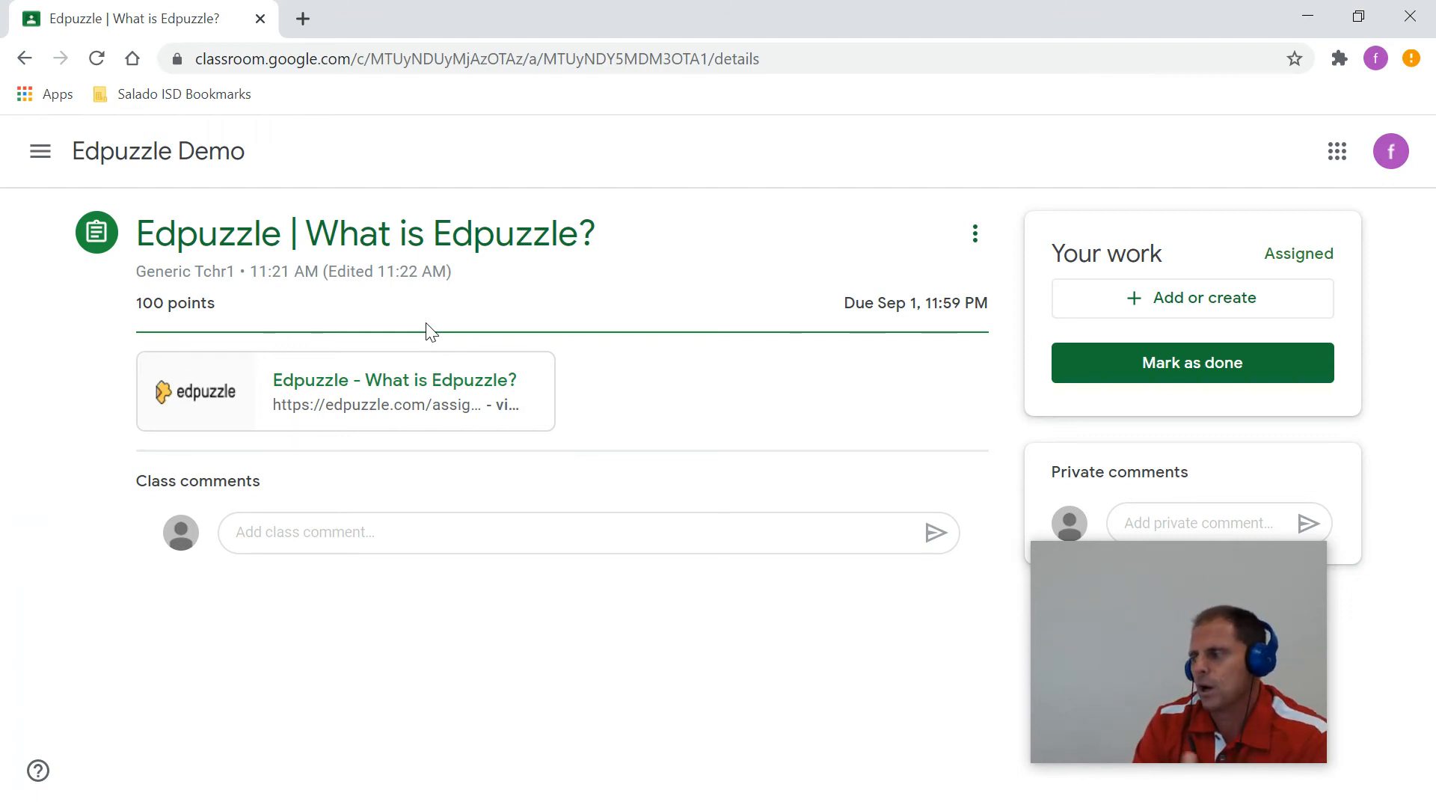
pyautogui.click(411, 379)
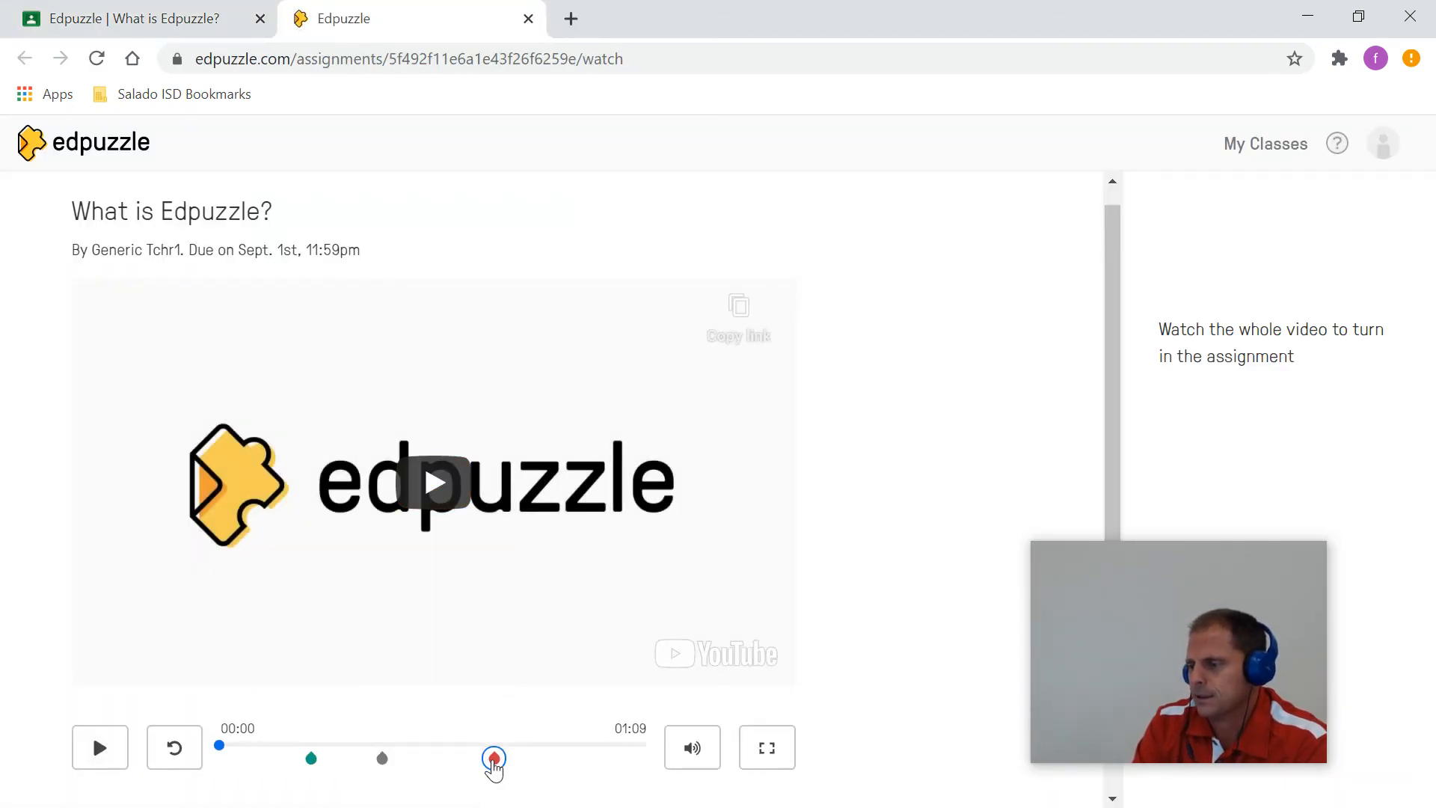
# Step: Jump to the last question marker in the video and continue playback past that answered question
pyautogui.click(494, 759)
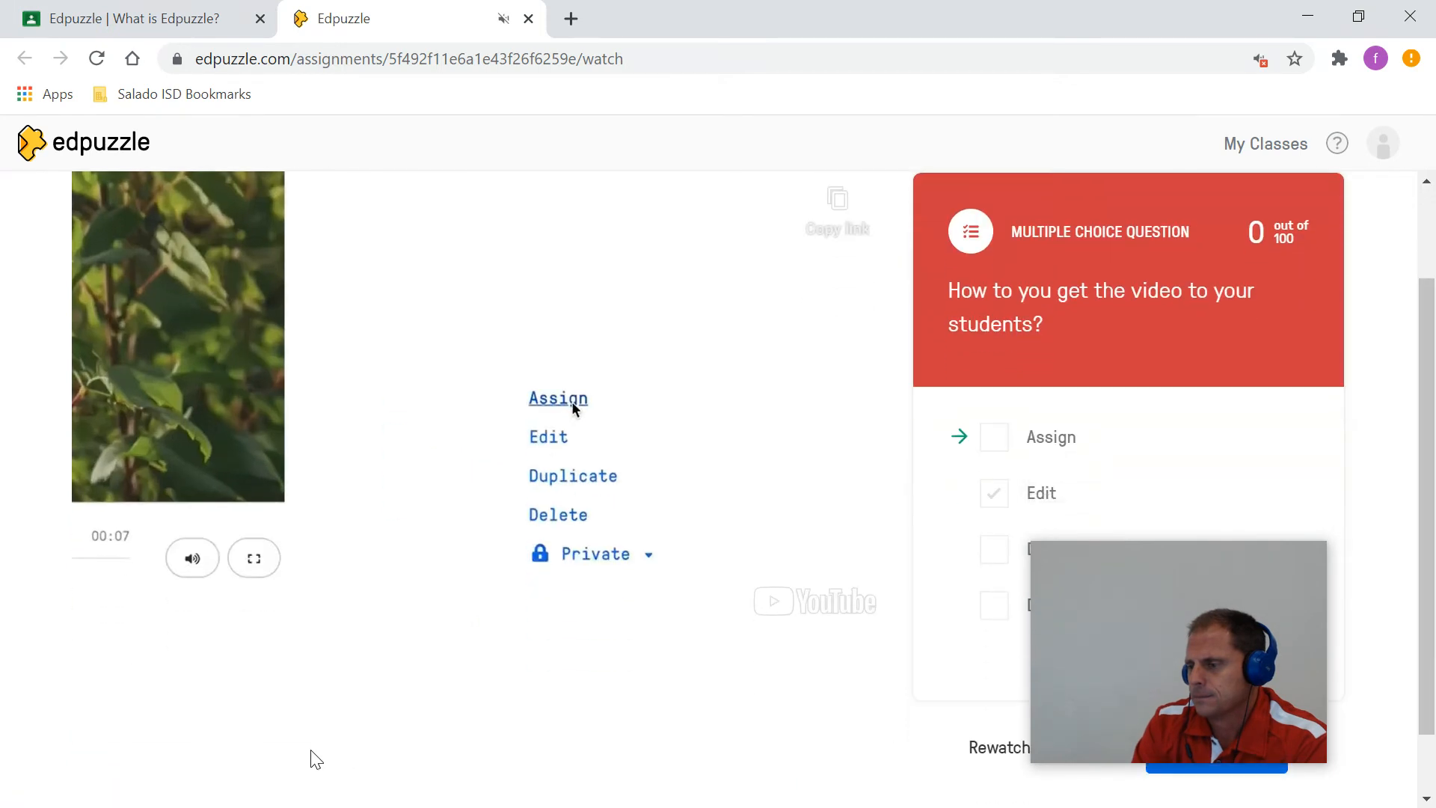
pyautogui.moveTo(1173, 638); pyautogui.dragTo(506, 218)
pyautogui.click(1209, 742)
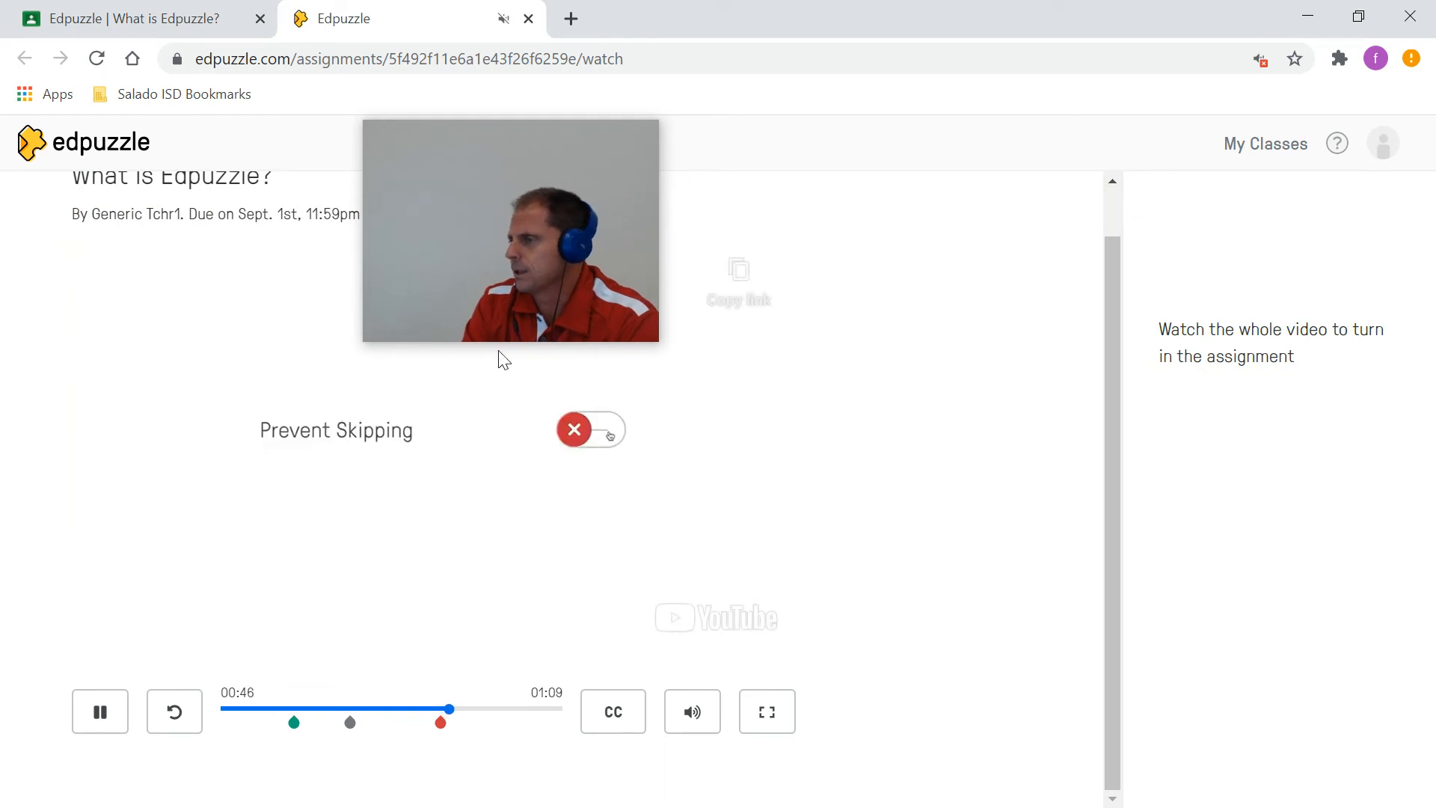
# Step: Try to skip ahead on the video timeline, and let the video play through to its end
pyautogui.moveTo(456, 711); pyautogui.dragTo(534, 715)
pyautogui.moveTo(515, 224); pyautogui.dragTo(917, 314)
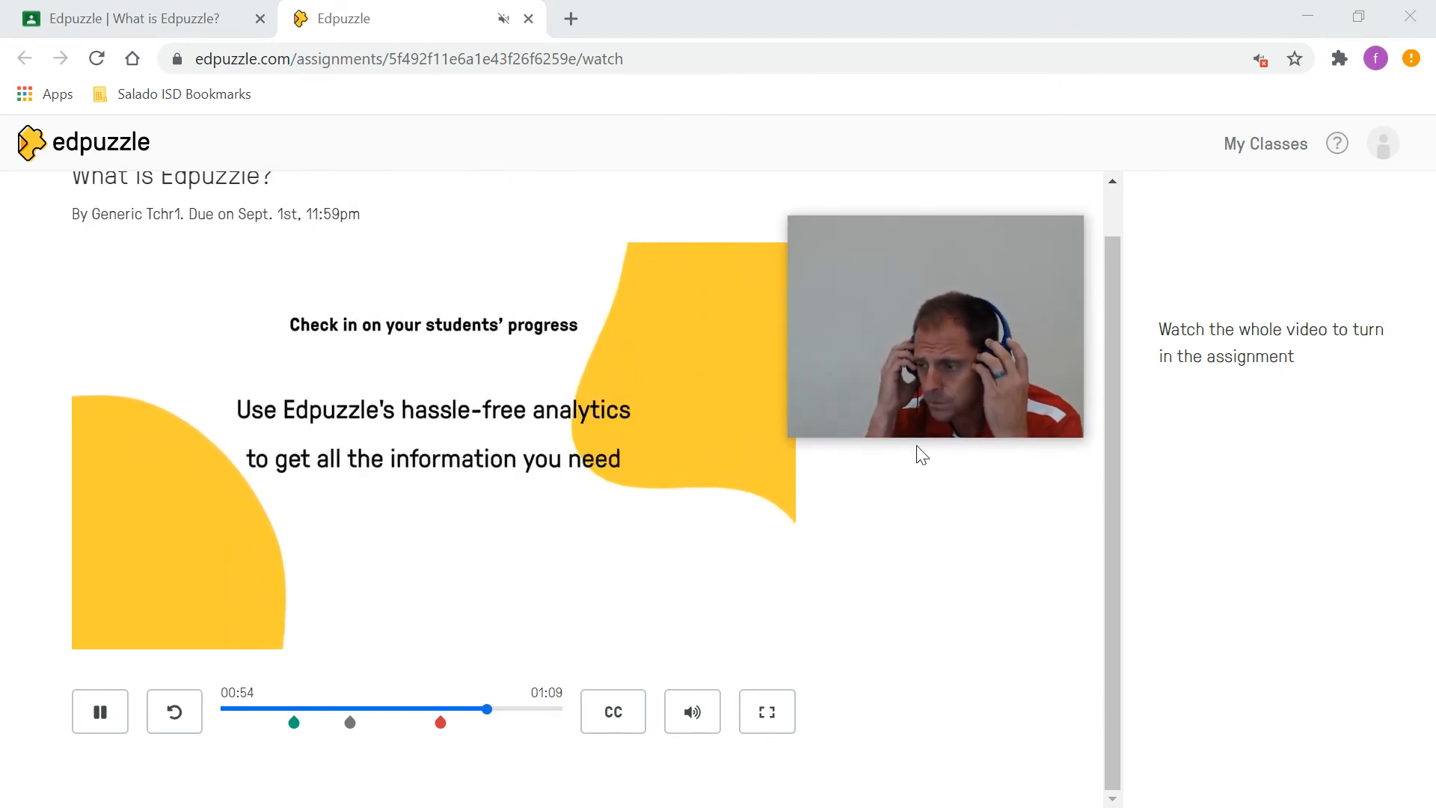
pyautogui.moveTo(897, 356)
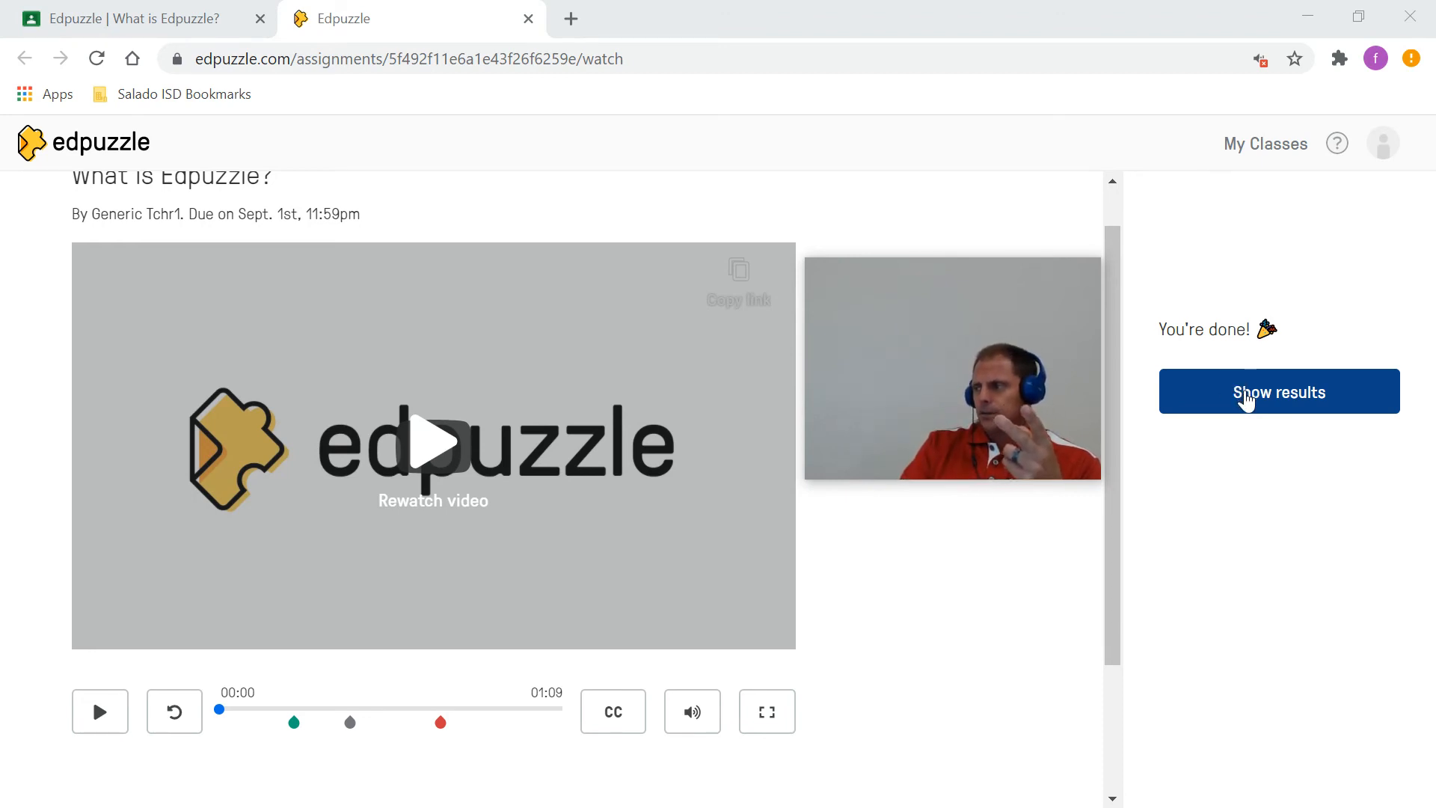
# Step: Show the student's results for the completed video and review the answered questions
pyautogui.click(1244, 398)
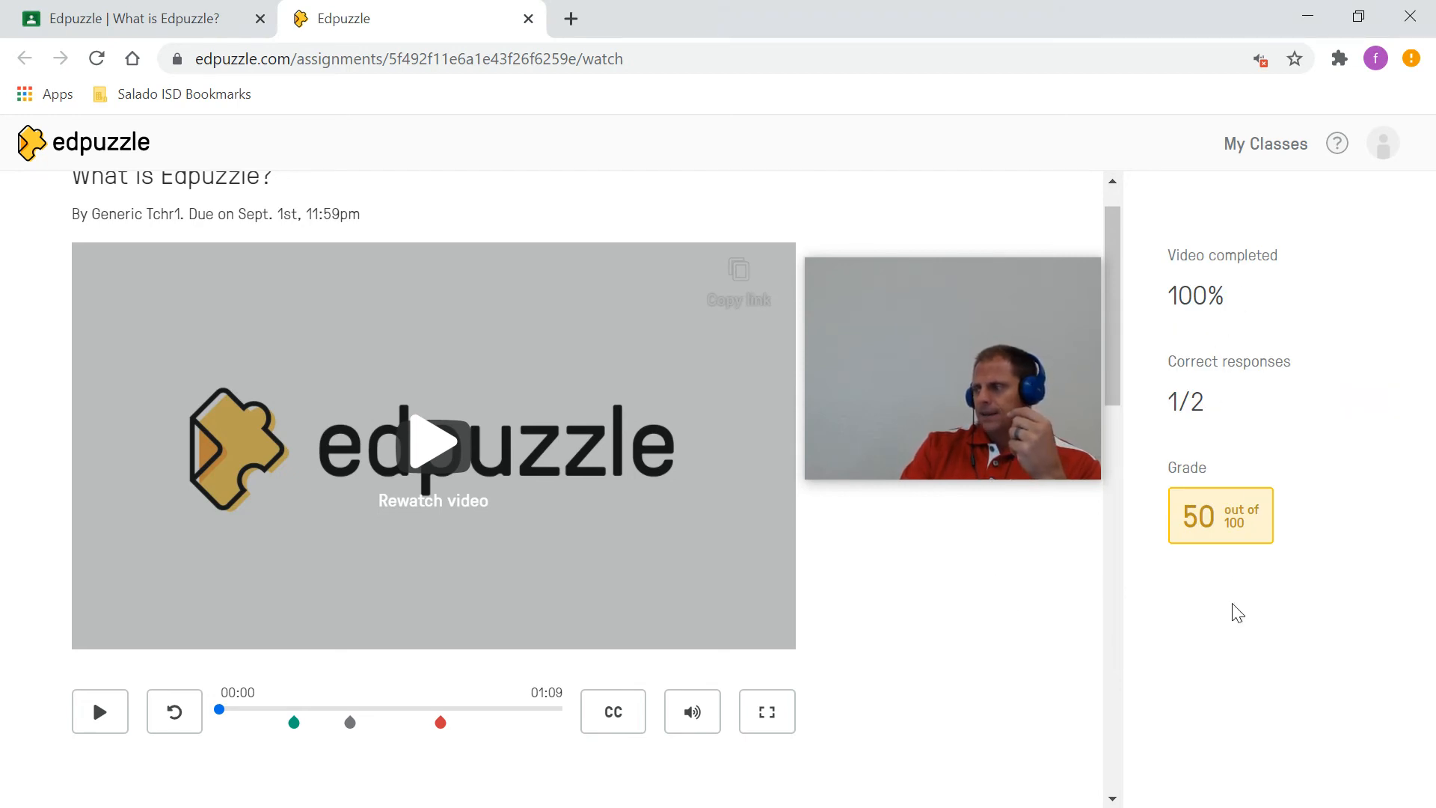
pyautogui.scroll(-5, 955, 668)
pyautogui.scroll(-10, 958, 666)
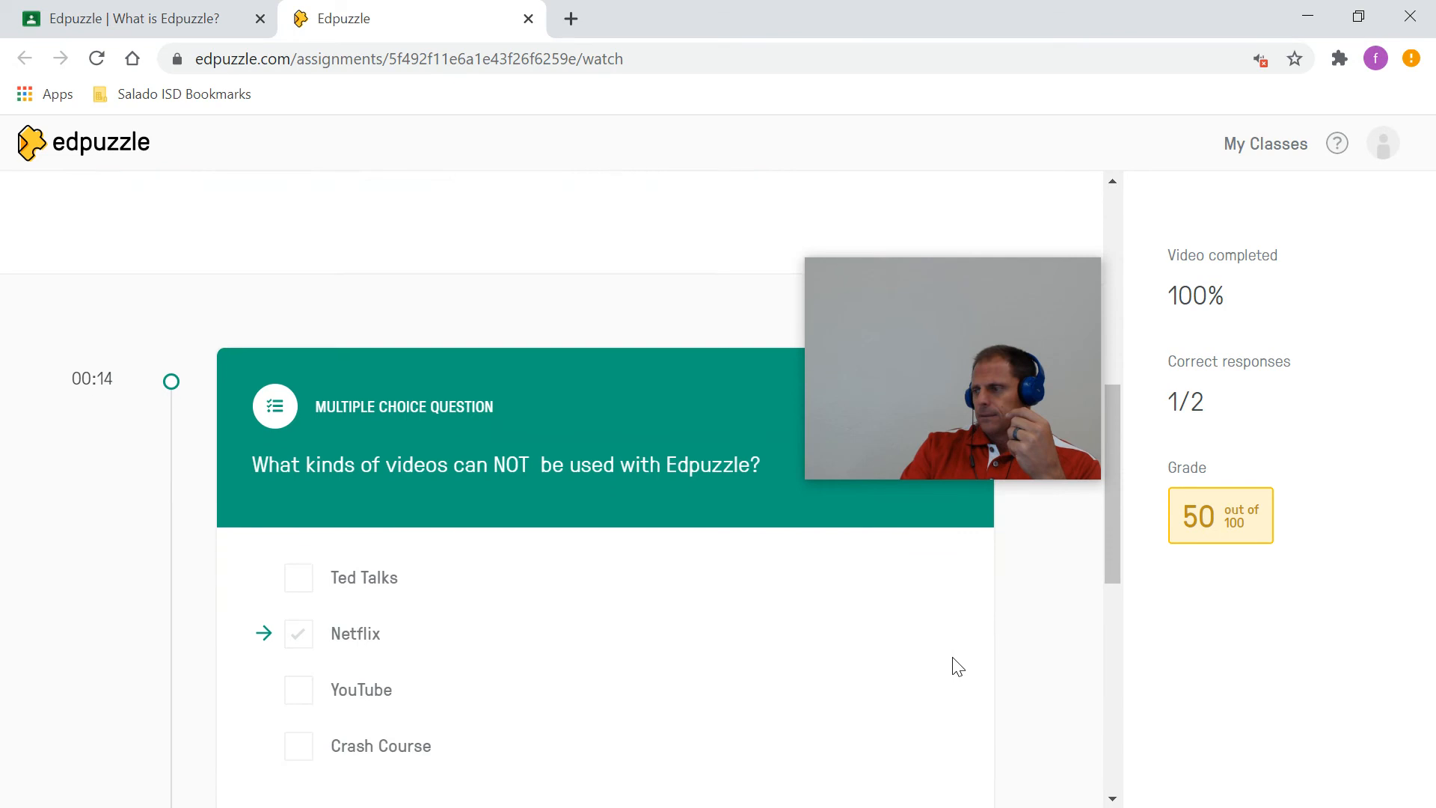
pyautogui.scroll(15, 961, 650)
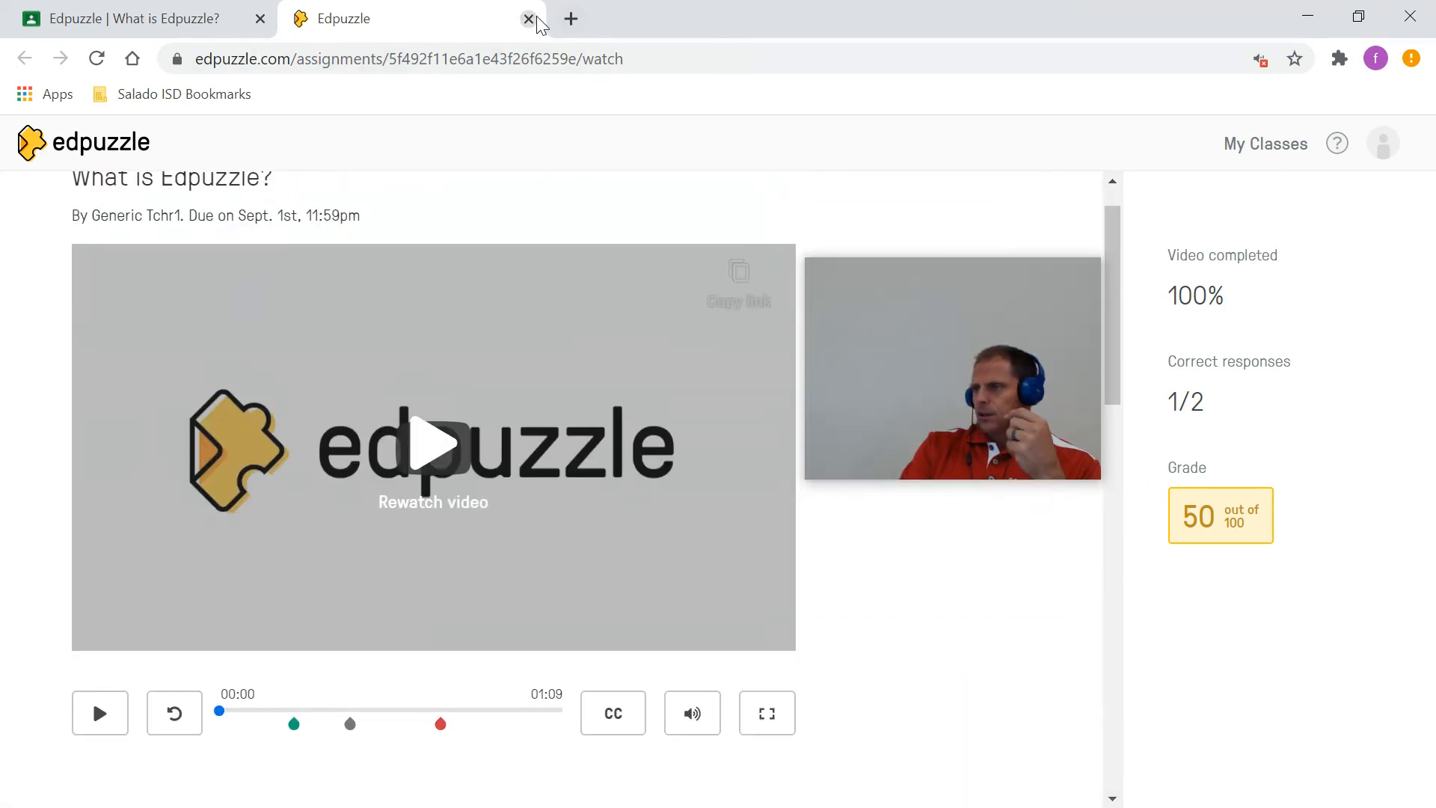
# Step: Close the Edpuzzle video and check the status and points of the student's assignment in Google Classroom
pyautogui.click(529, 19)
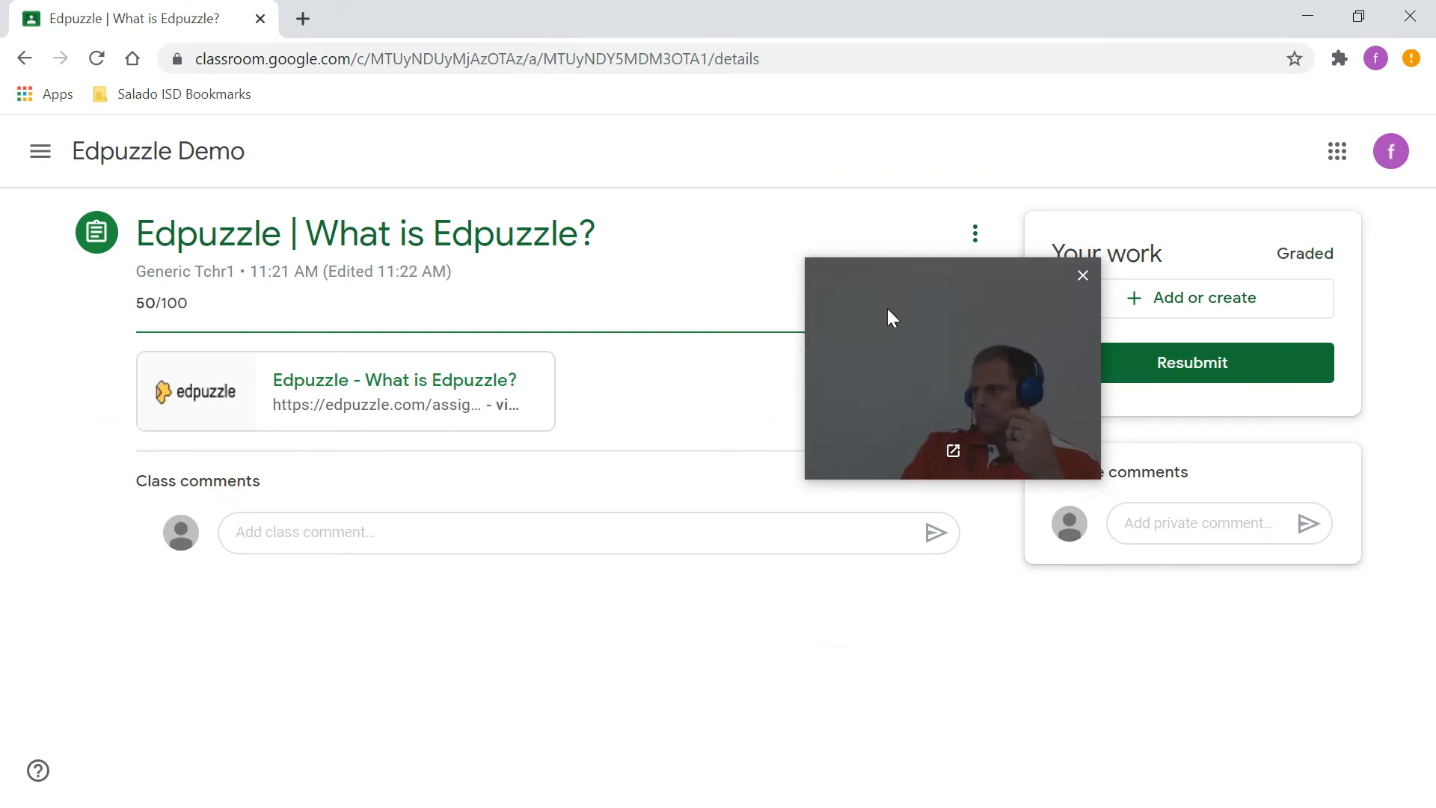
pyautogui.moveTo(941, 362); pyautogui.dragTo(1129, 711)
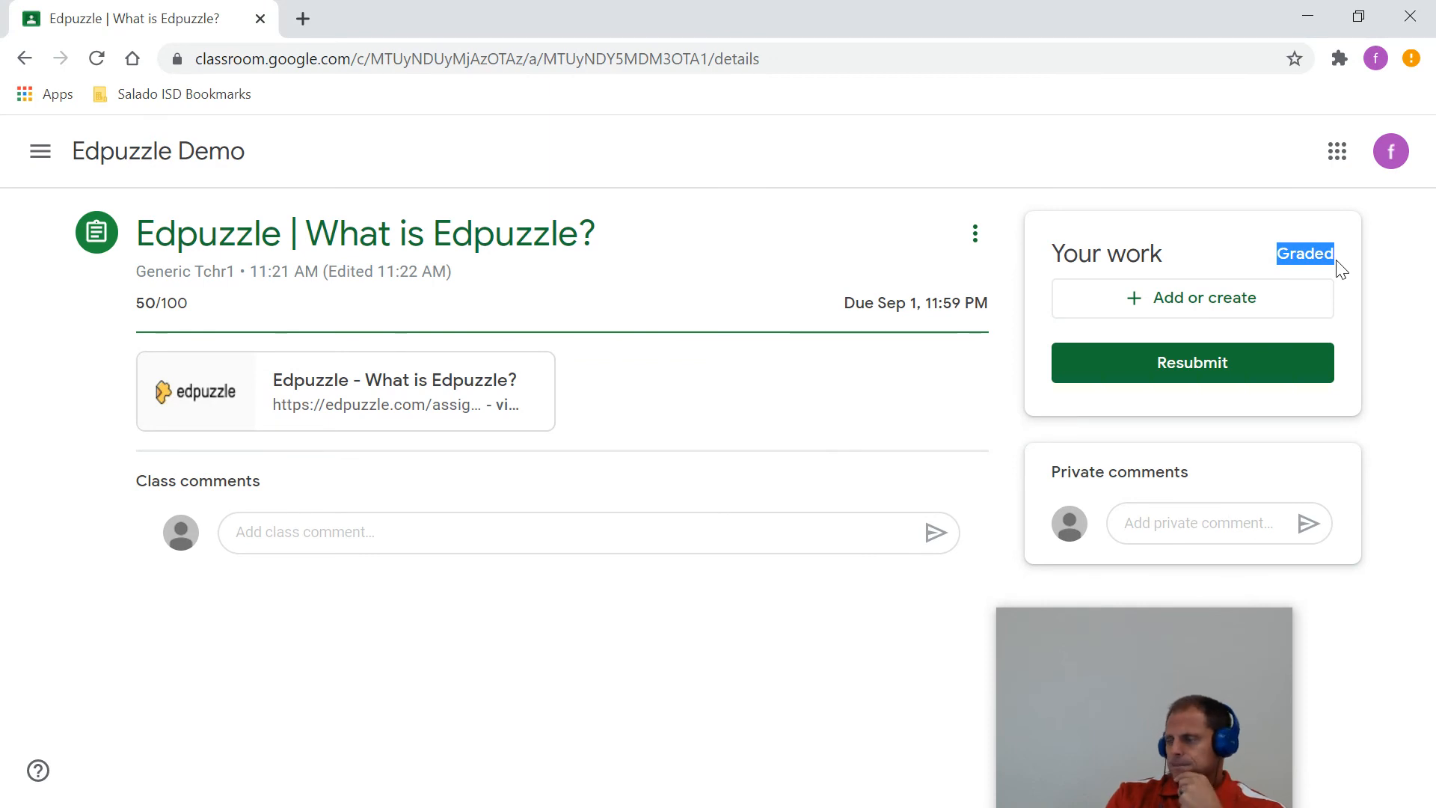
pyautogui.moveTo(203, 311)
pyautogui.mouseDown()
pyautogui.moveTo(134, 314)
pyautogui.moveTo(183, 304)
pyautogui.moveTo(143, 298)
pyautogui.moveTo(205, 307)
pyautogui.moveTo(150, 311)
pyautogui.moveTo(219, 314)
pyautogui.mouseUp()
pyautogui.click(219, 314)
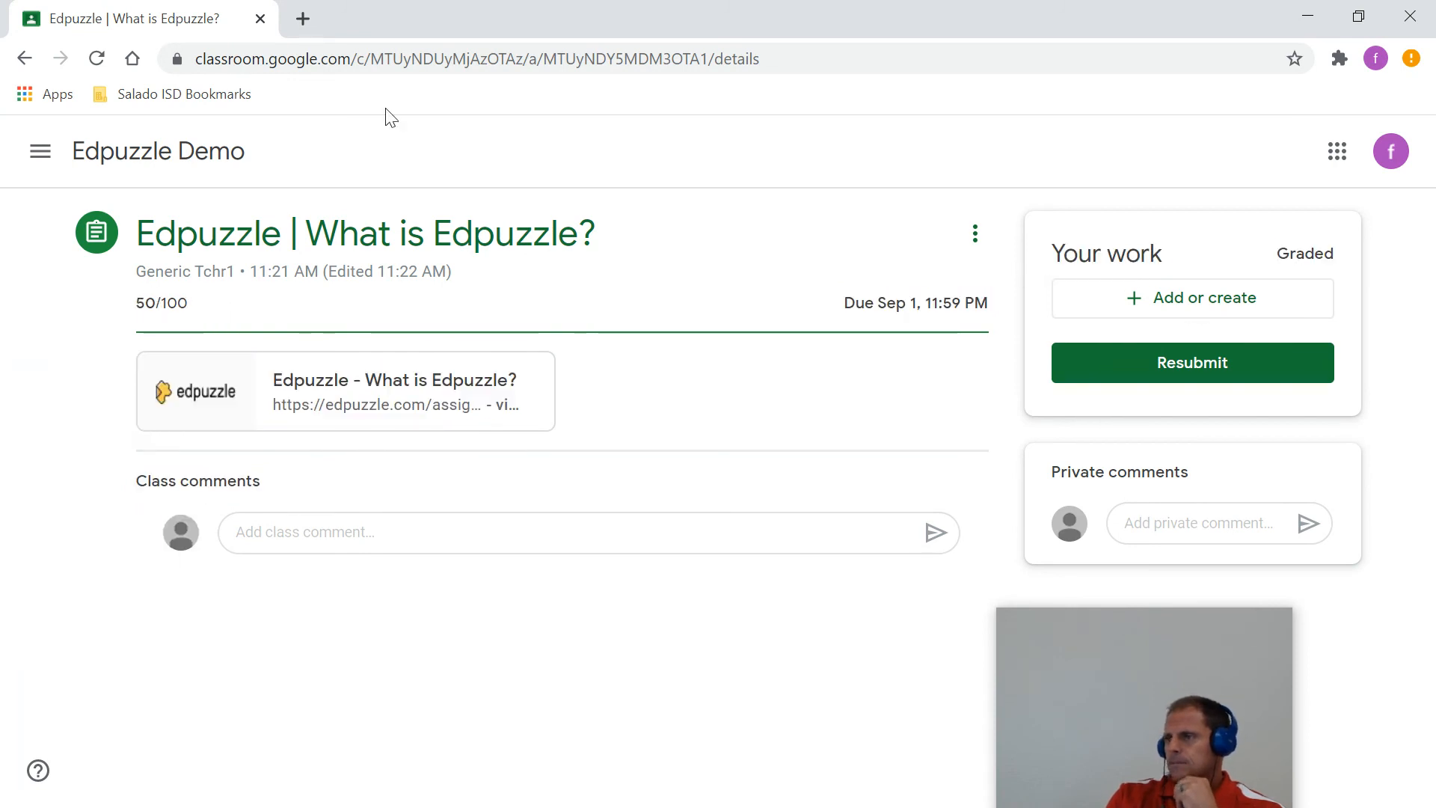
# Step: Return to the teacher's Edpuzzle assignment page and reload it to check the student's watch progress, grade and turn-in status
pyautogui.moveTo(590, 18); pyautogui.dragTo(0, 90)
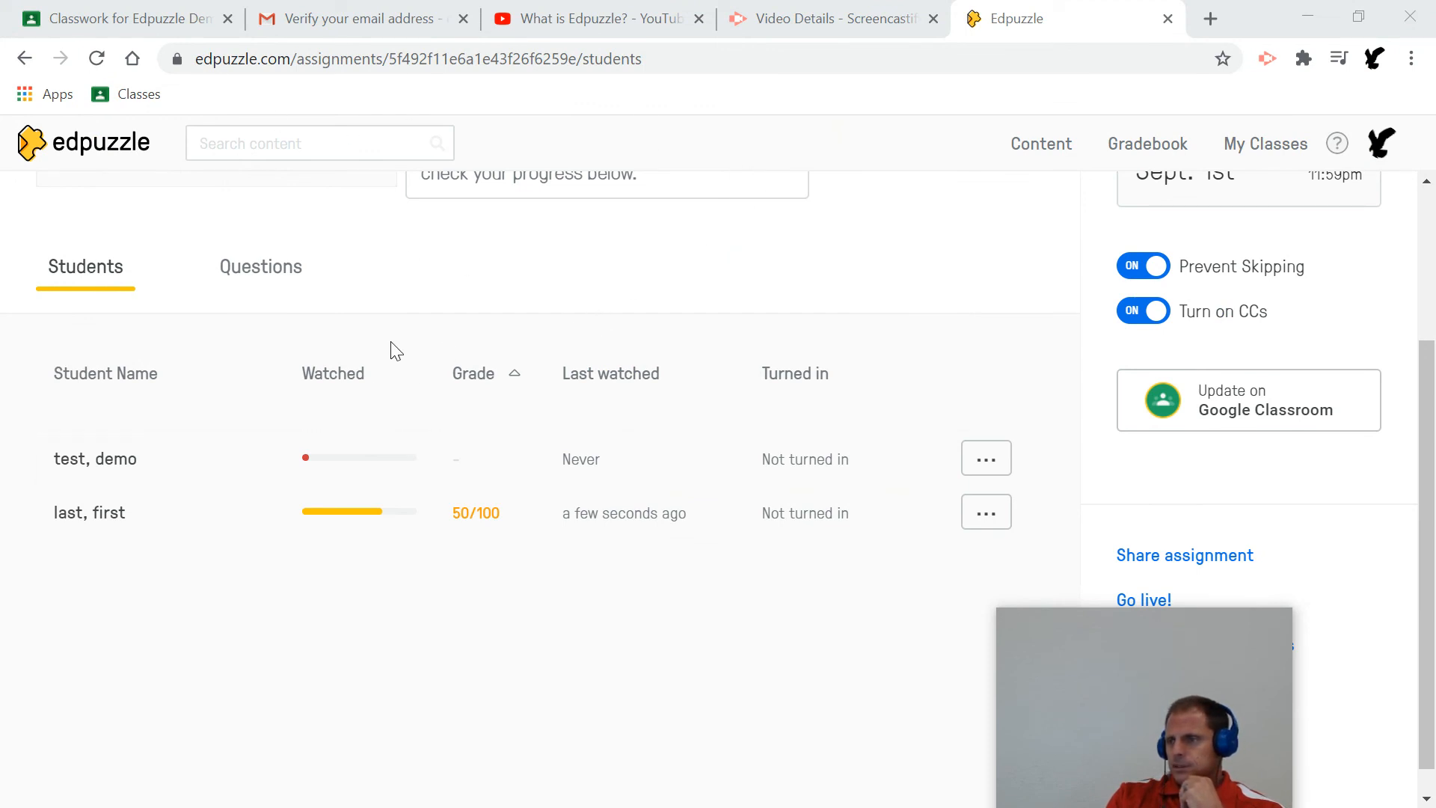
pyautogui.click(97, 58)
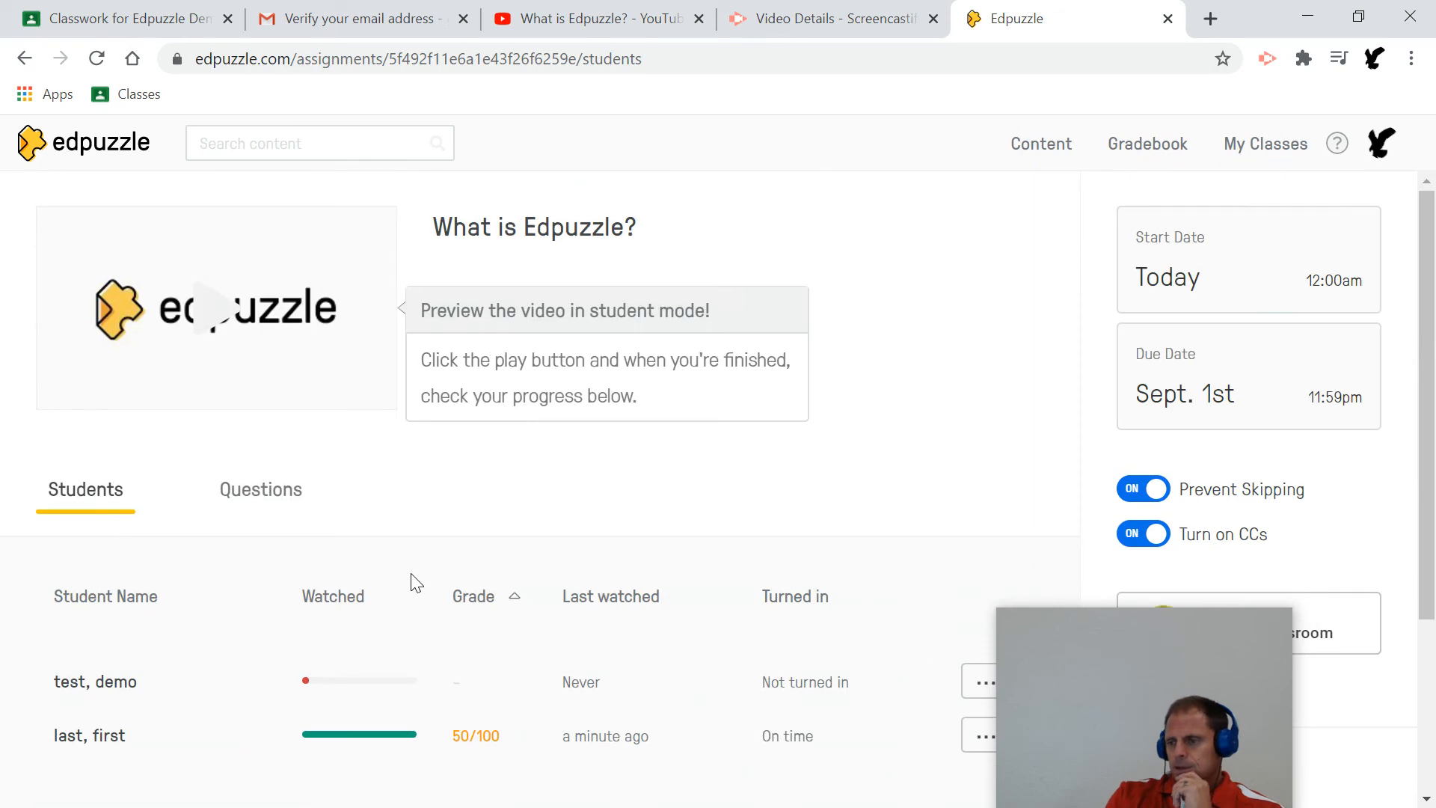
pyautogui.scroll(-3, 411, 580)
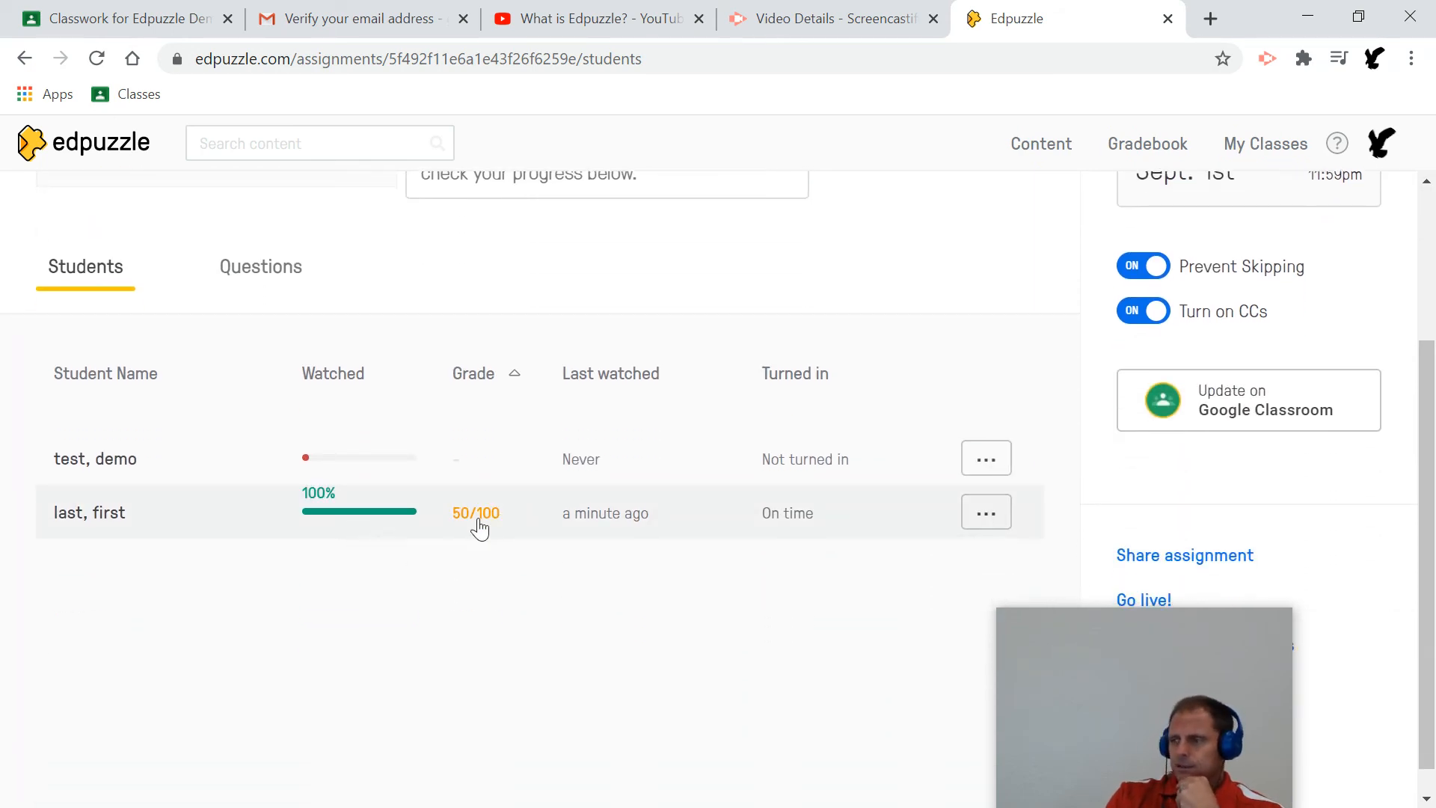
# Step: View the student work for "Edpuzzle | What is Edpuzzle?" in the teacher's Google Classroom, and select and deselect the Graded group
pyautogui.click(155, 23)
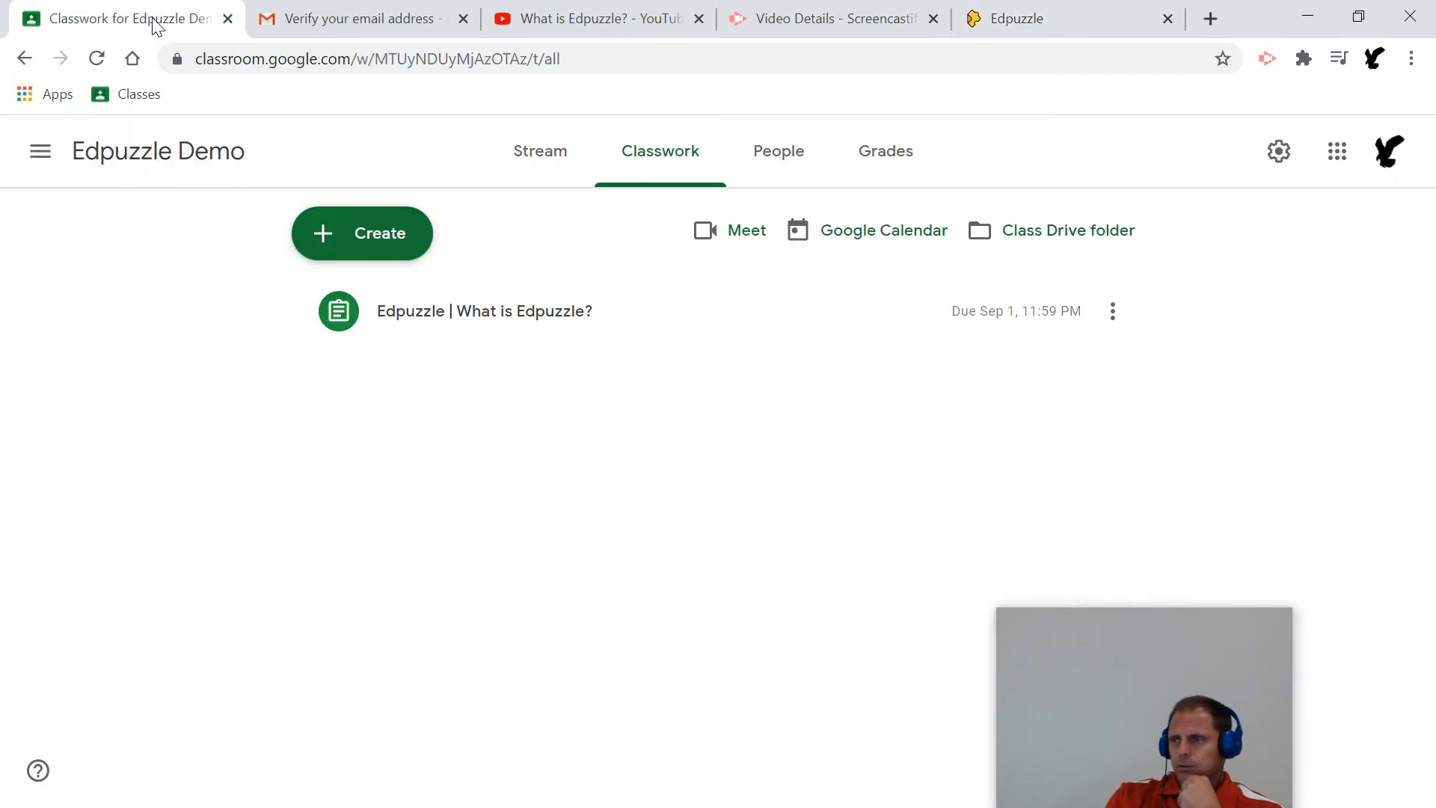
pyautogui.click(475, 331)
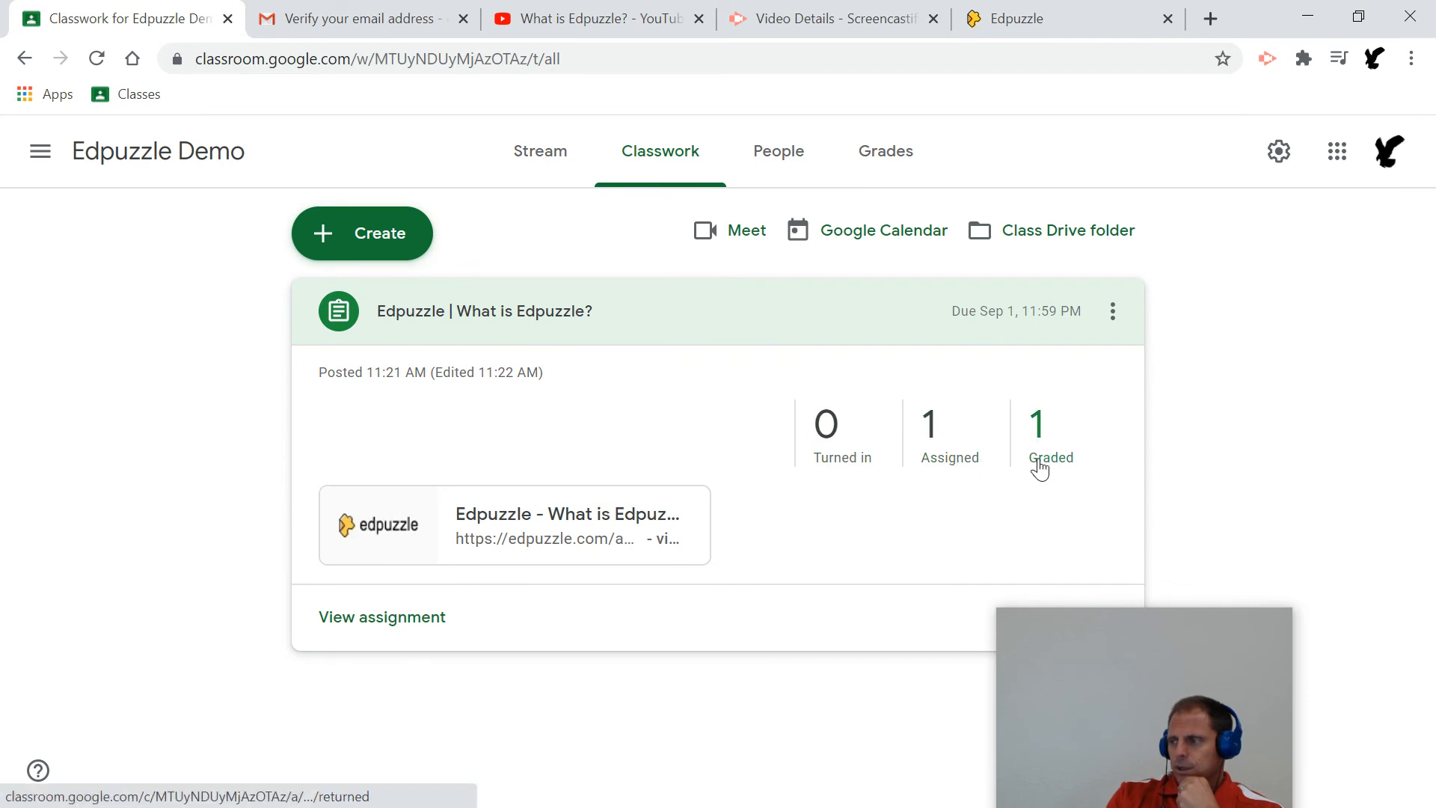
pyautogui.click(425, 625)
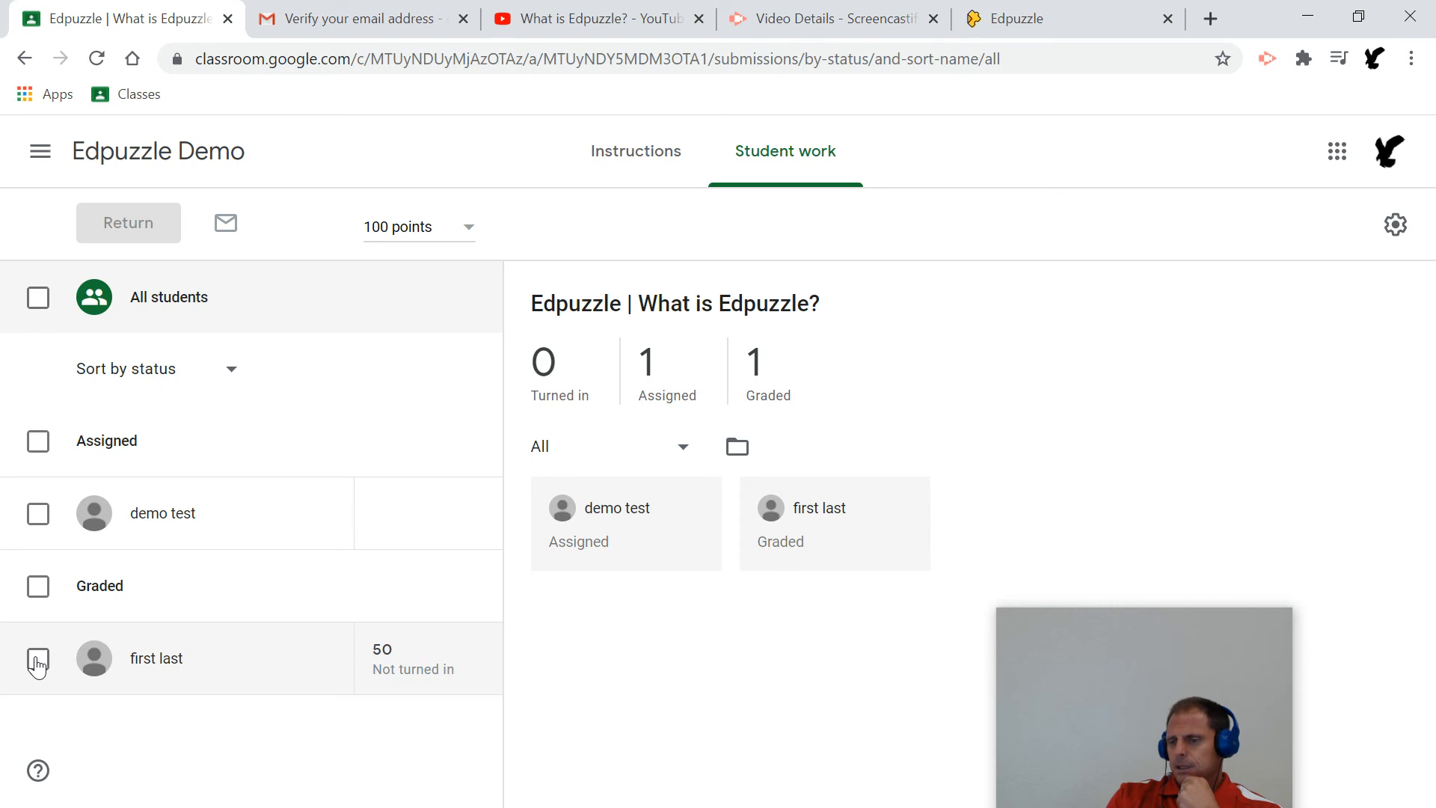
pyautogui.click(38, 595)
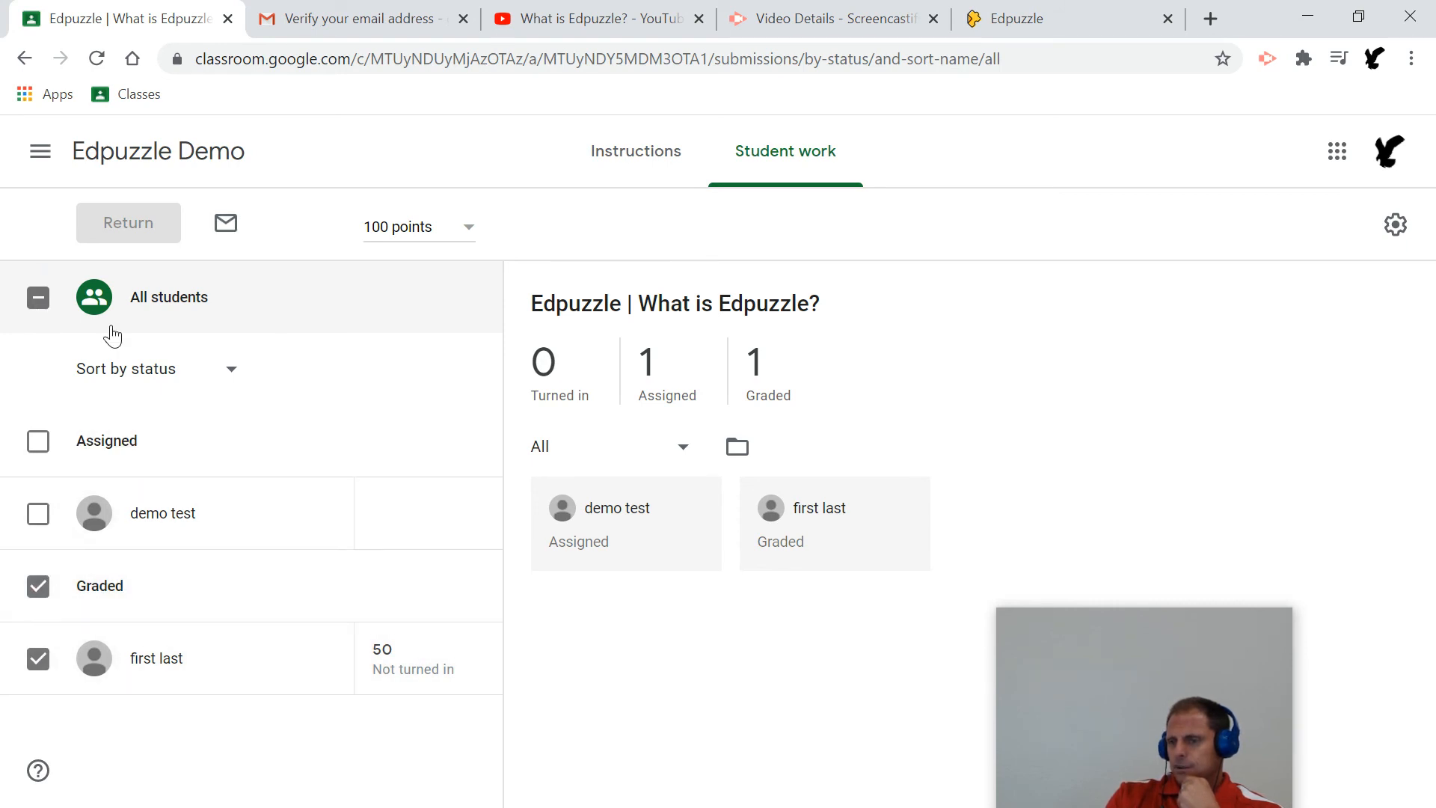
pyautogui.click(37, 659)
# Step: Read the new assignment email in the student's Gmail, dismissing the Automagical Forms notice, and return to the Classroom assignment
pyautogui.moveTo(0, 112); pyautogui.dragTo(815, 2)
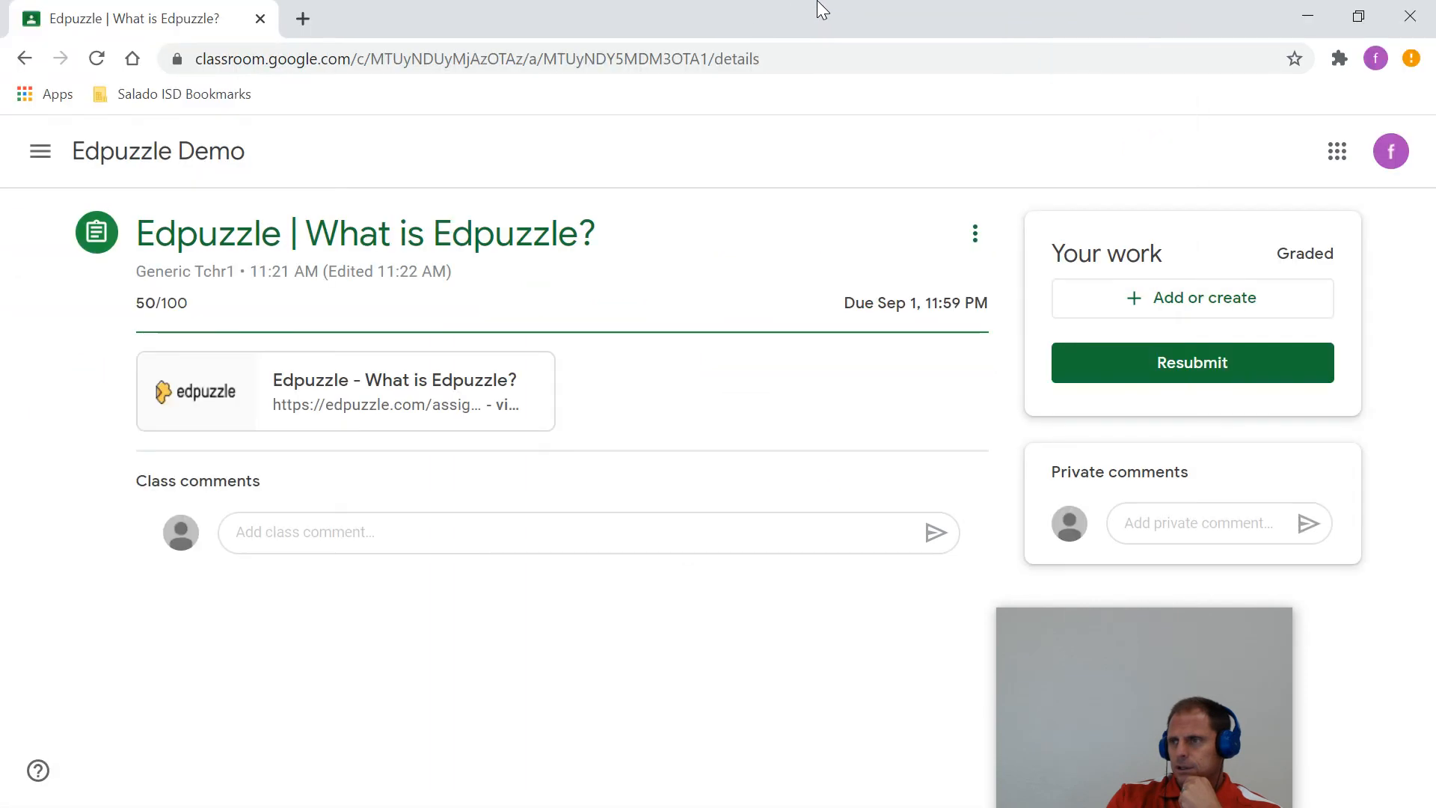
pyautogui.click(303, 19)
pyautogui.click(1205, 149)
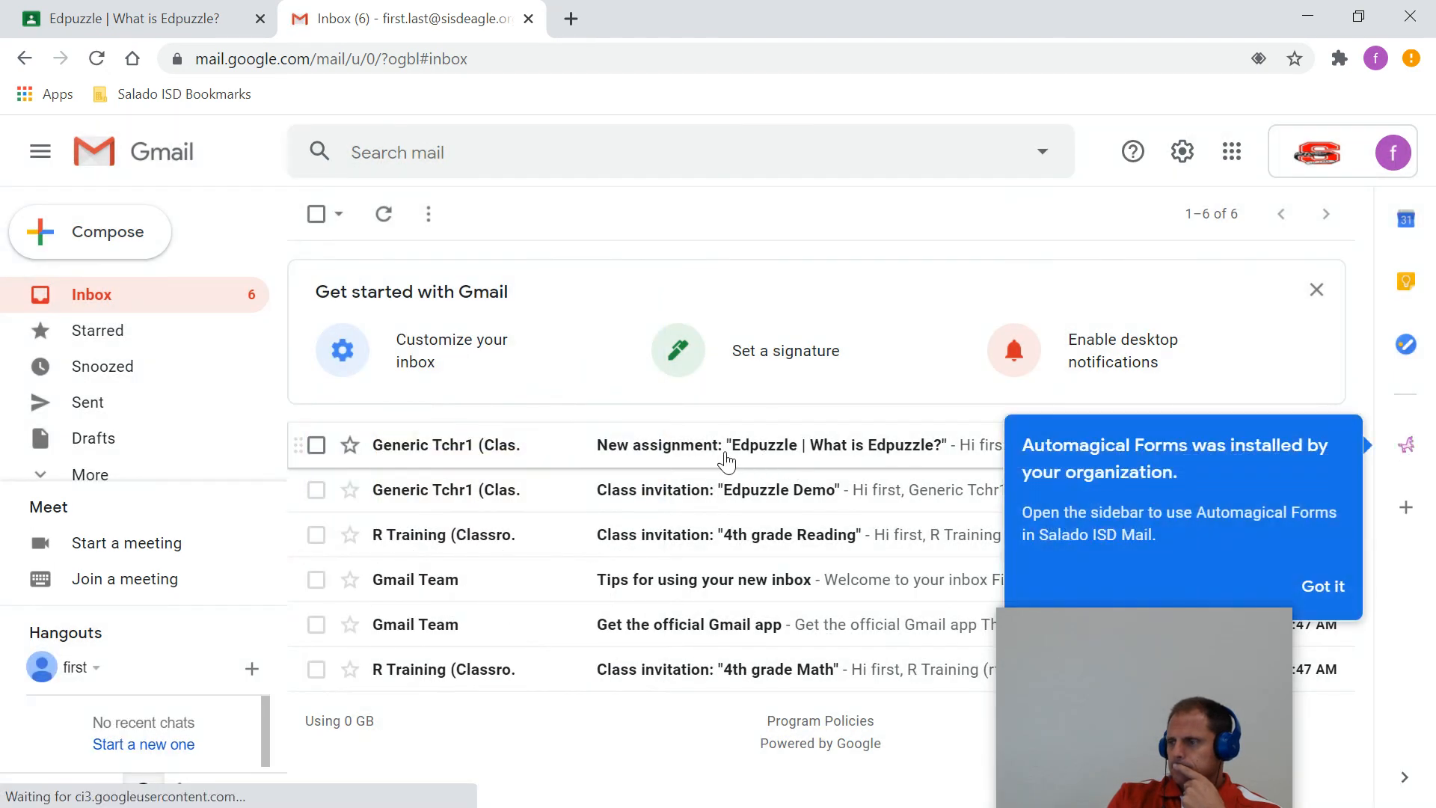
pyautogui.click(724, 458)
pyautogui.scroll(-3, 747, 485)
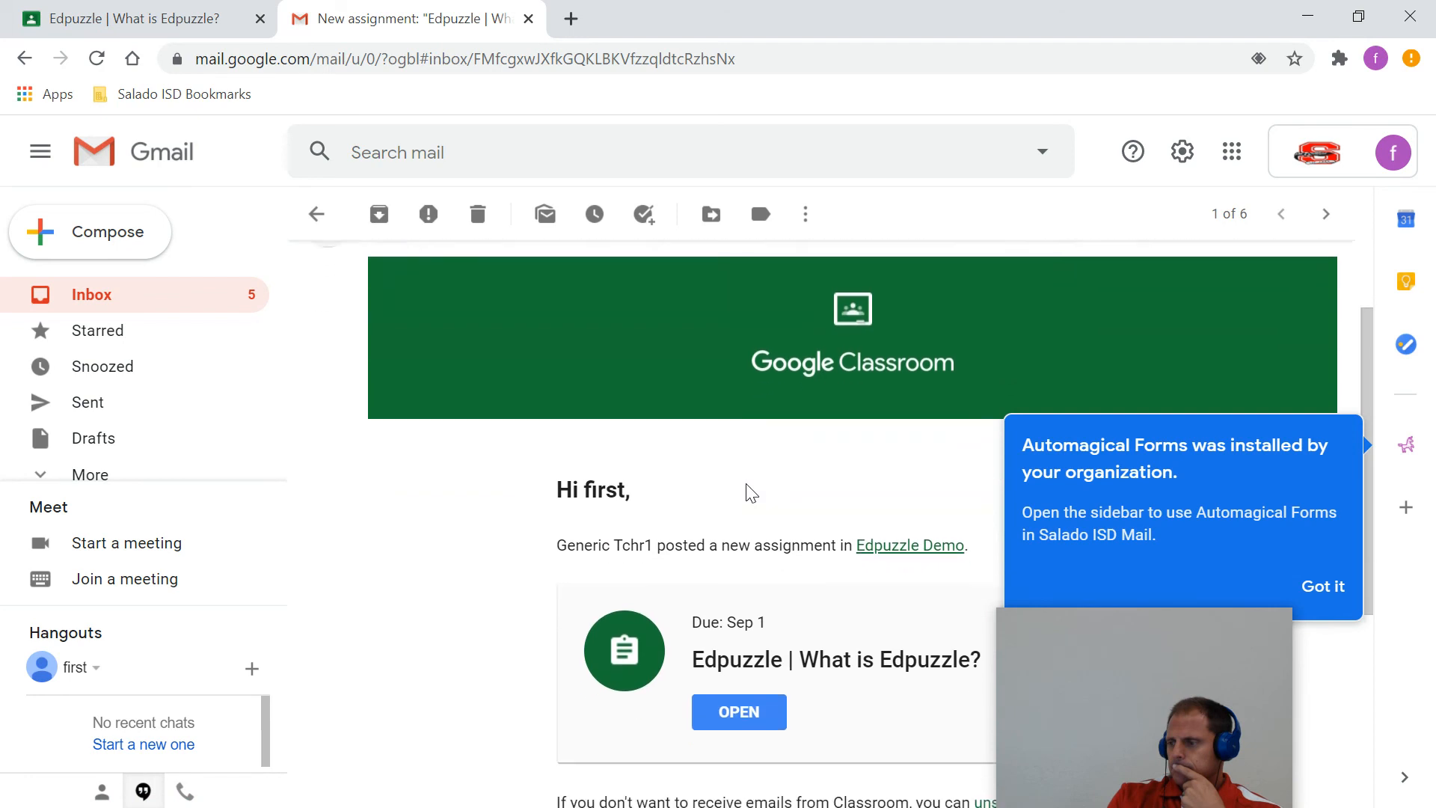
pyautogui.click(1351, 585)
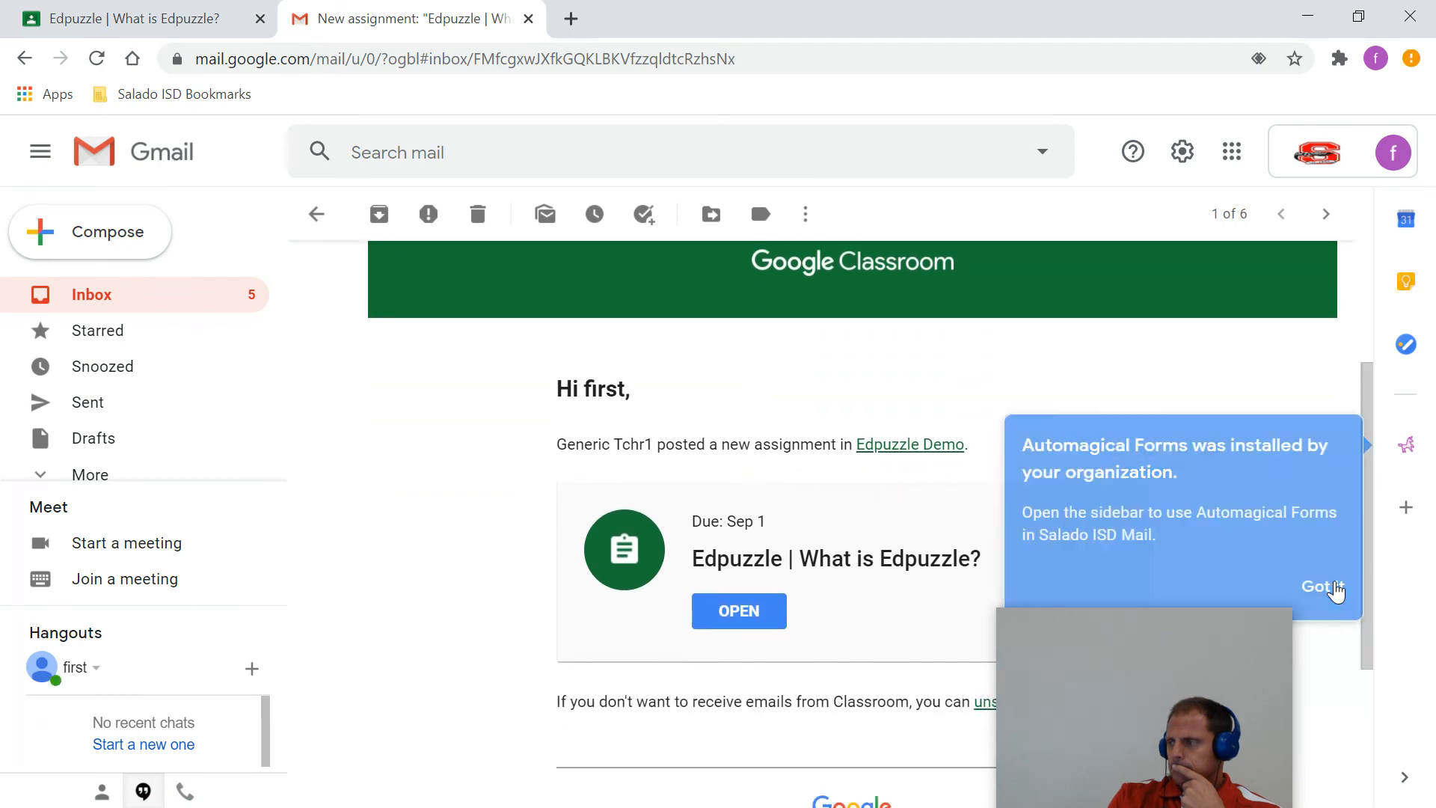
pyautogui.scroll(-2, 1227, 507)
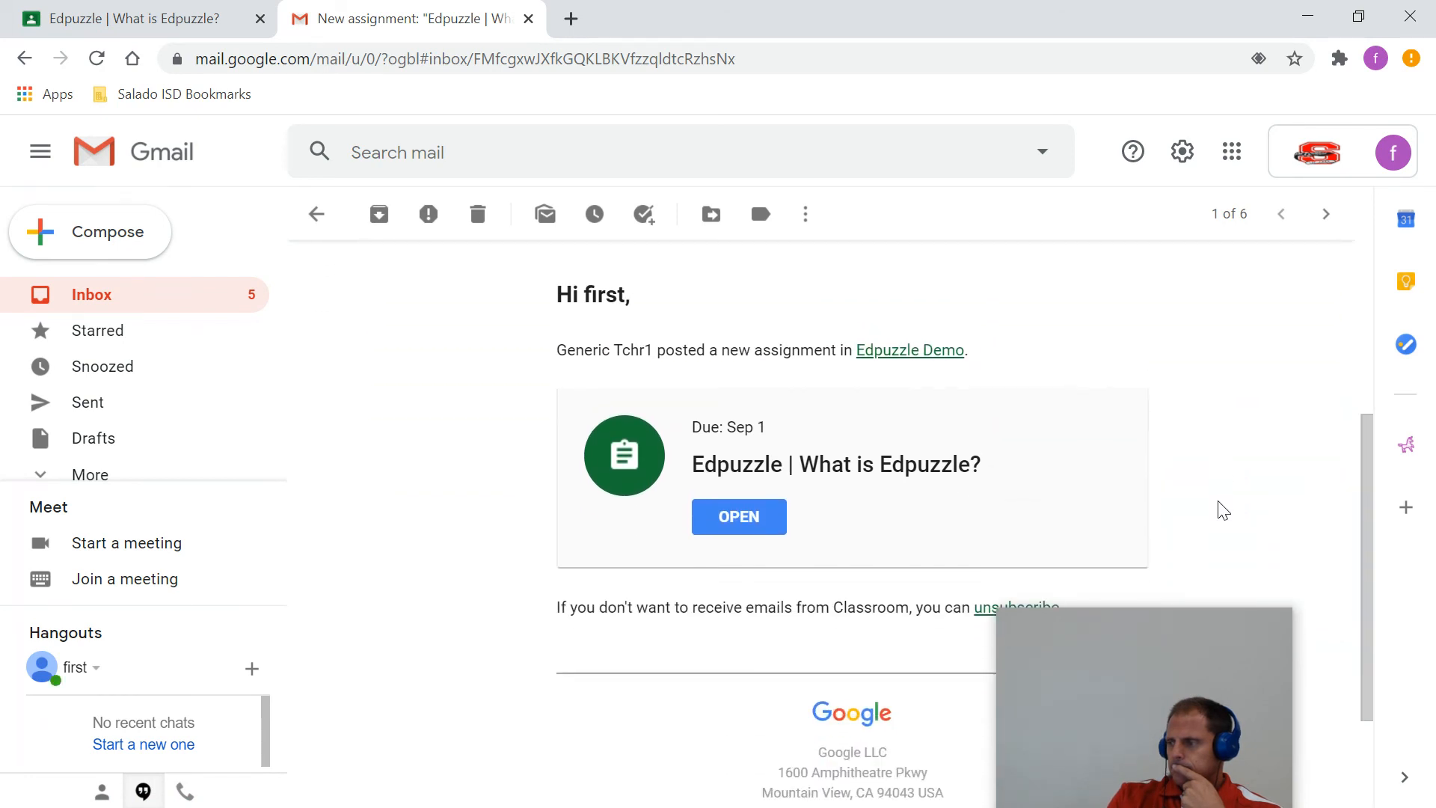
pyautogui.scroll(3, 1224, 510)
pyautogui.click(172, 25)
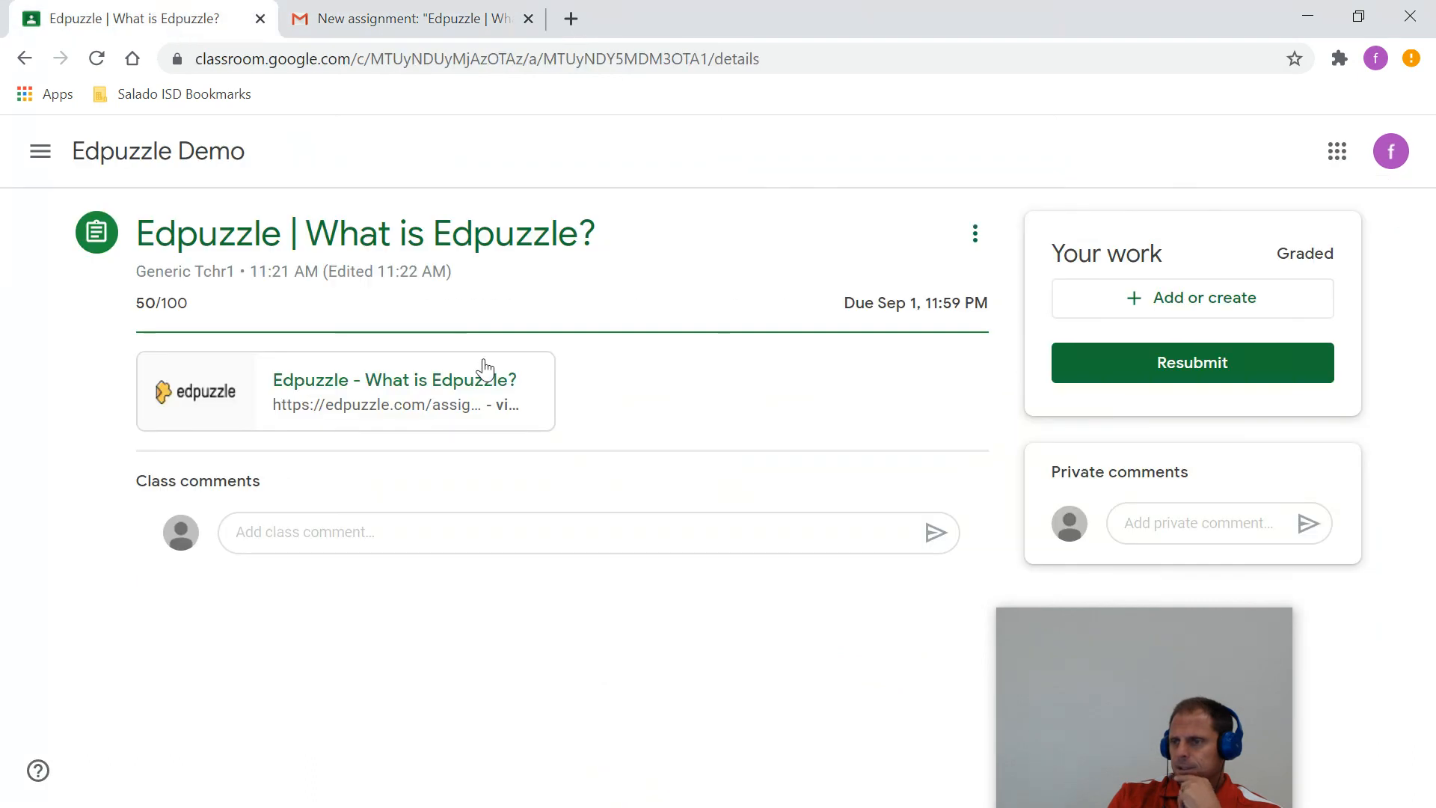
# Step: In the teacher's Google Classroom, open the graded student's work to check the recorded grade and submission status
pyautogui.moveTo(837, 26); pyautogui.dragTo(2, 187)
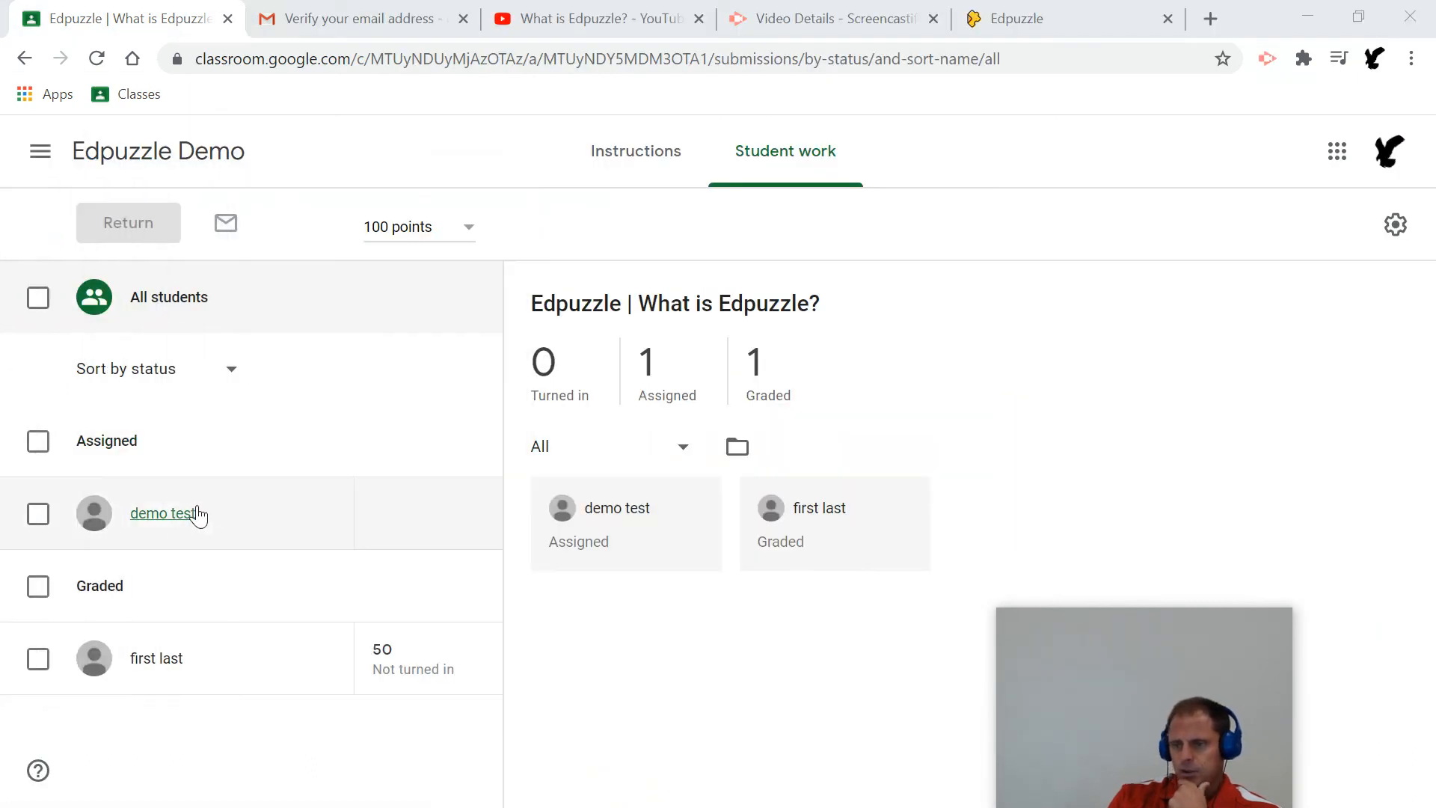
pyautogui.click(154, 660)
pyautogui.moveTo(1165, 628); pyautogui.dragTo(1092, 338)
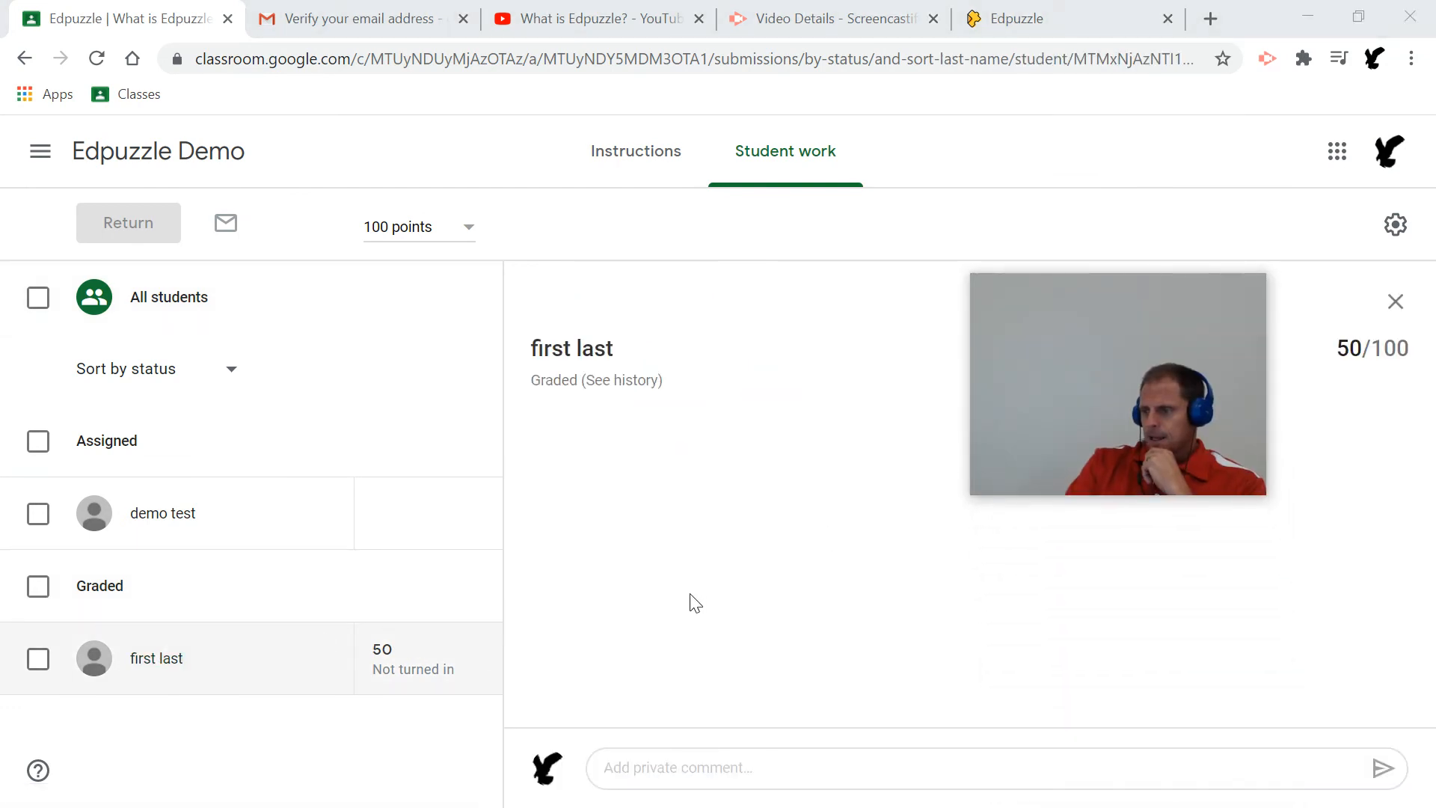
pyautogui.click(451, 659)
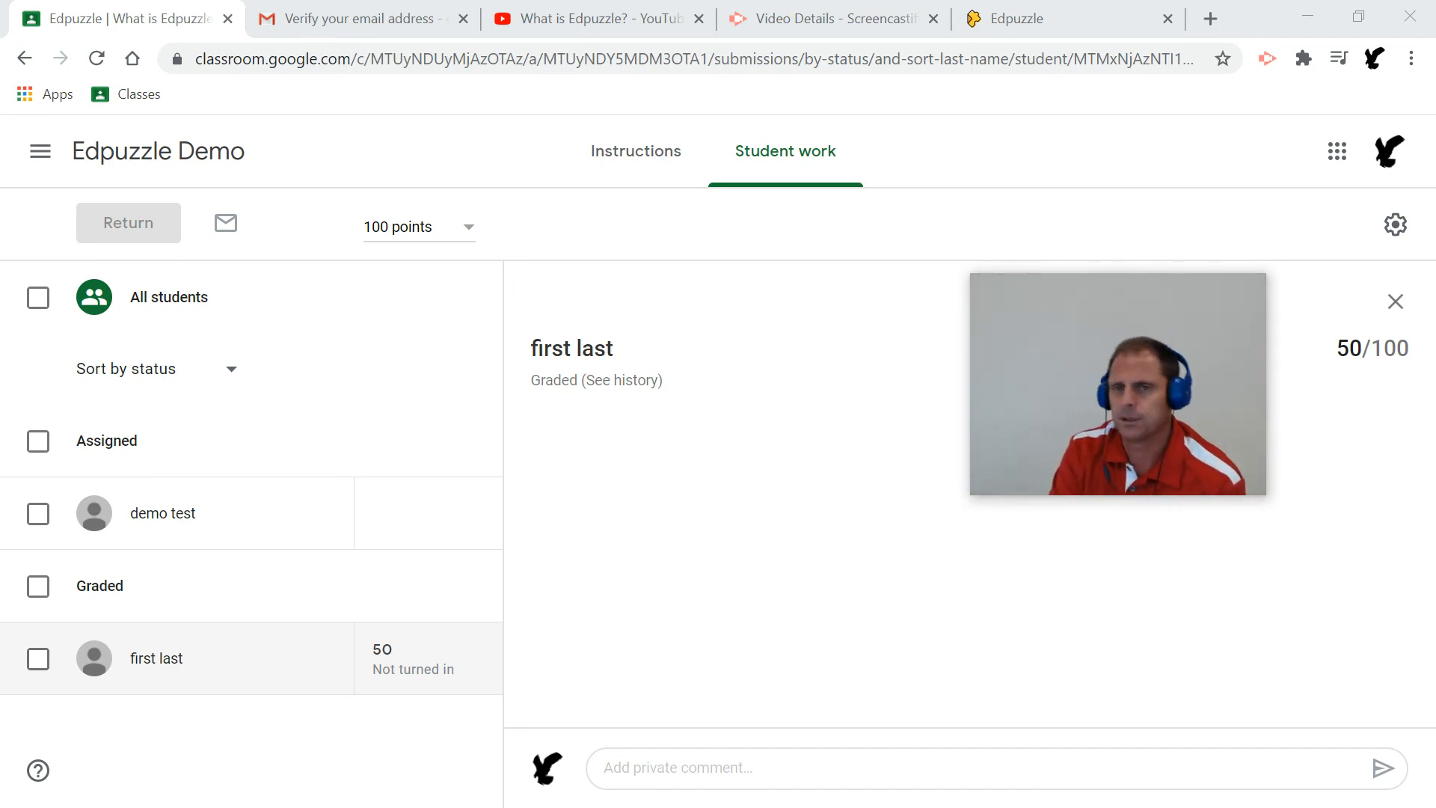
# Step: In the student's browser window, check the assignment's points and Classwork status, and open the overview of the student's work in Edpuzzle Demo
pyautogui.moveTo(2, 105); pyautogui.dragTo(1165, 3)
pyautogui.moveTo(1089, 336); pyautogui.dragTo(1016, 683)
pyautogui.moveTo(145, 303); pyautogui.dragTo(288, 309)
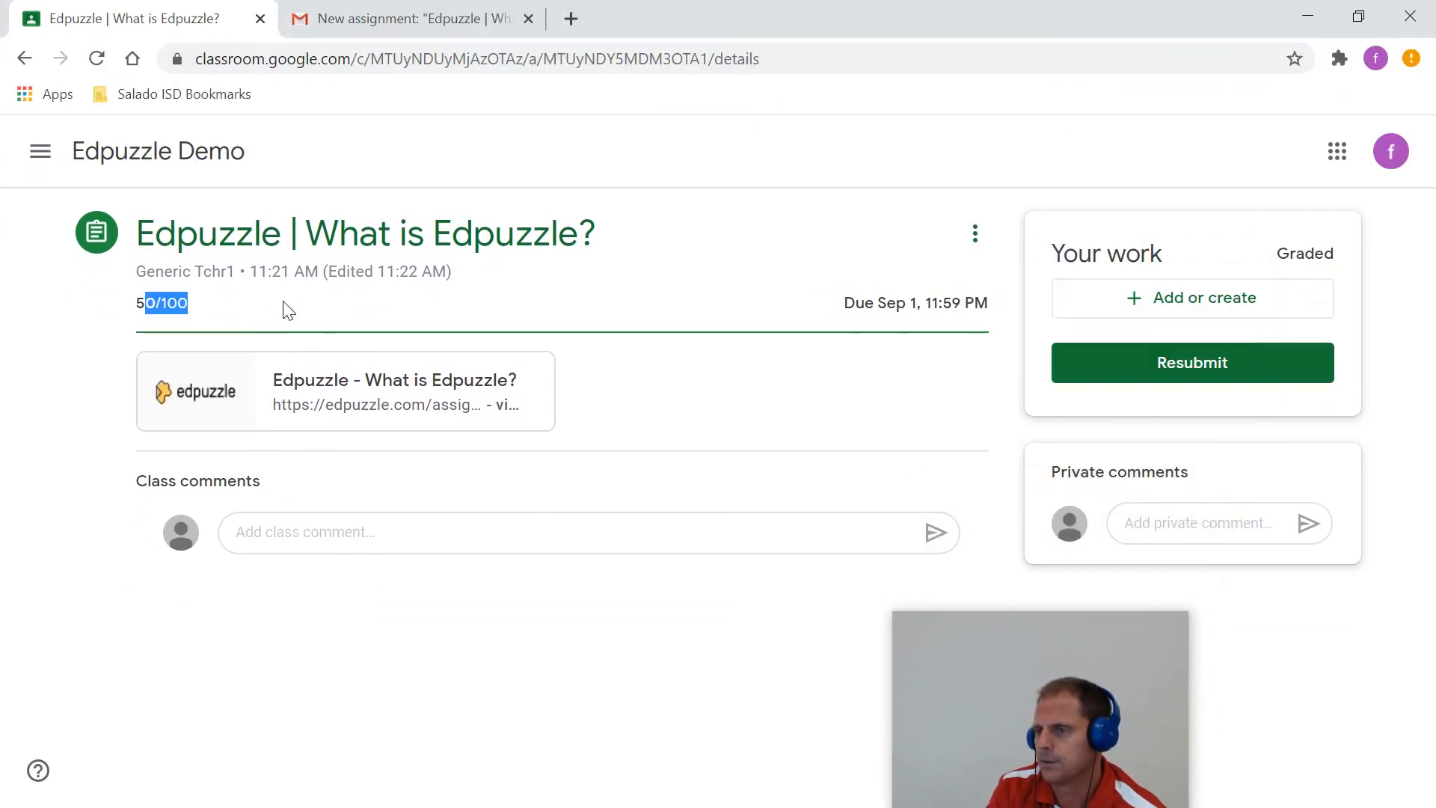
pyautogui.click(169, 157)
pyautogui.click(707, 144)
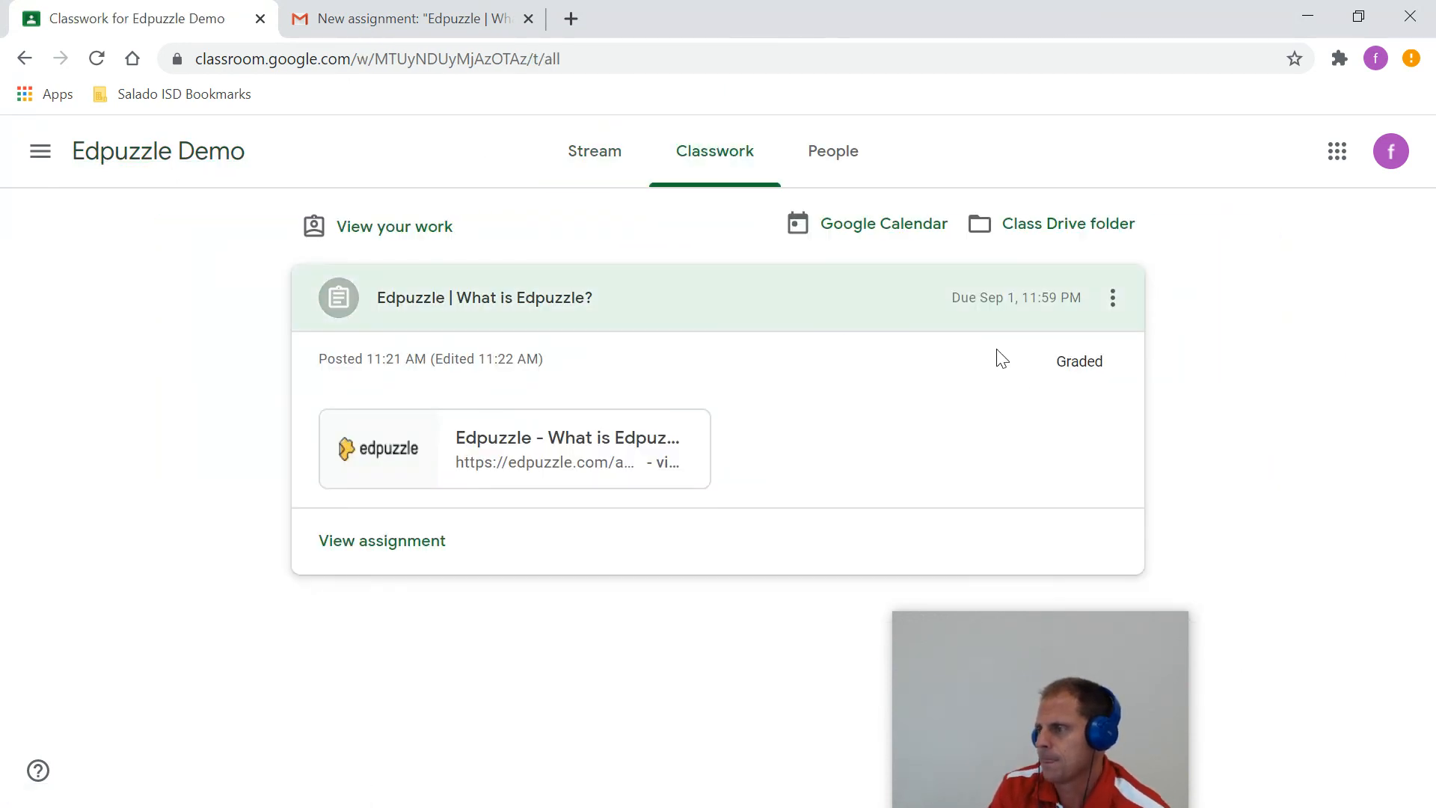
pyautogui.moveTo(1098, 364); pyautogui.dragTo(1064, 364)
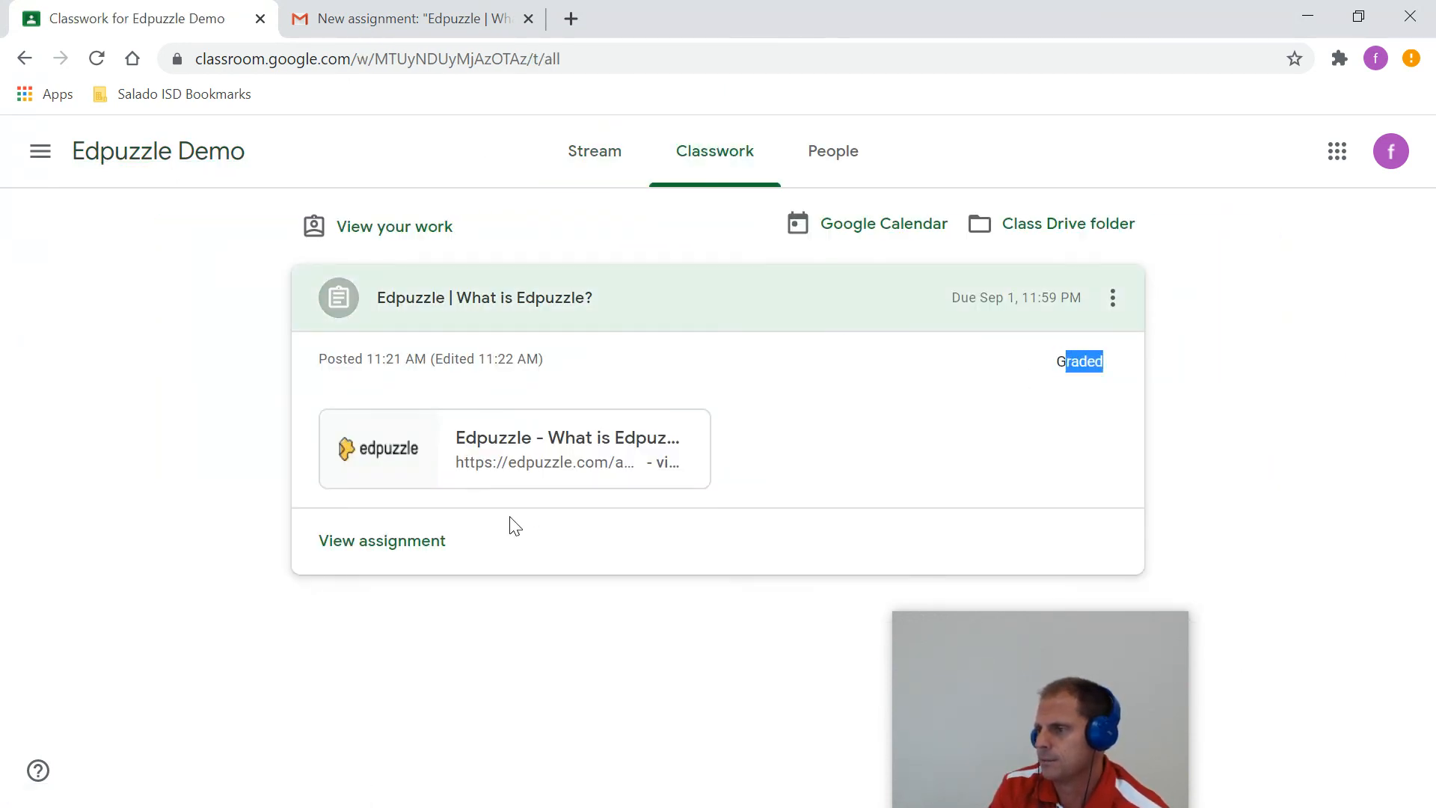
pyautogui.click(427, 227)
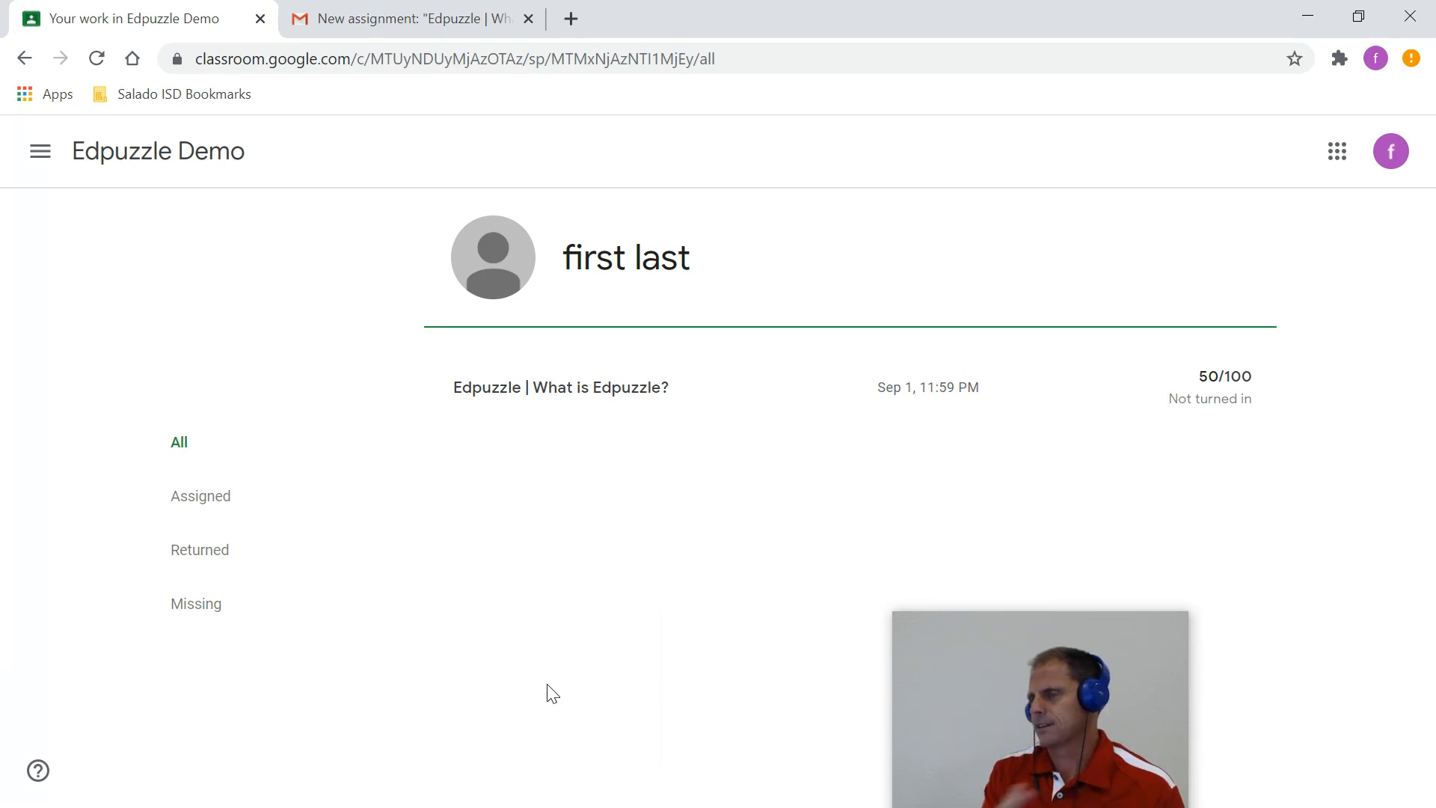
# Step: Minimize the student's browser window to return to the teacher's view of the graded student's work
pyautogui.moveTo(1063, 725)
pyautogui.moveTo(1063, 724); pyautogui.dragTo(1290, 678)
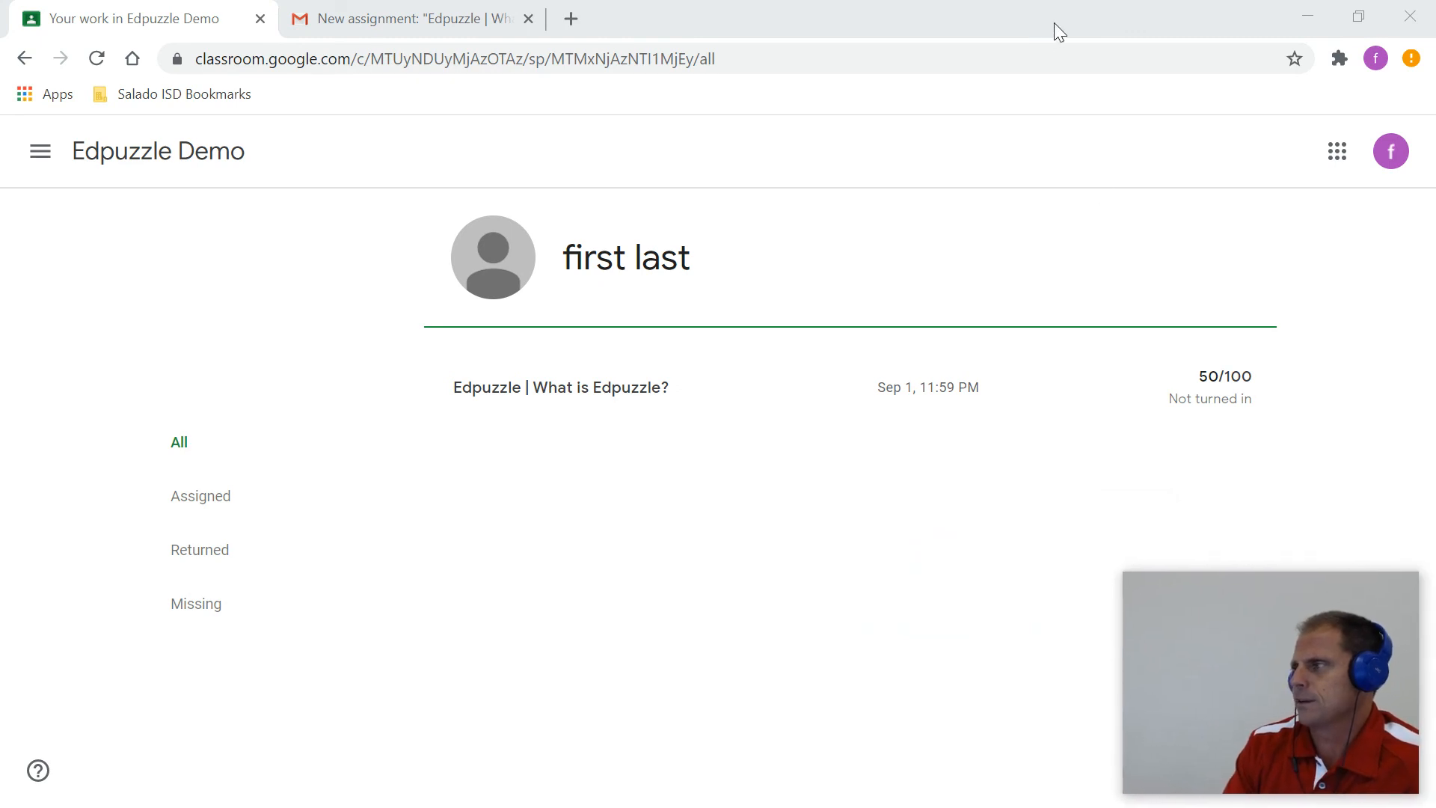
pyautogui.click(1307, 17)
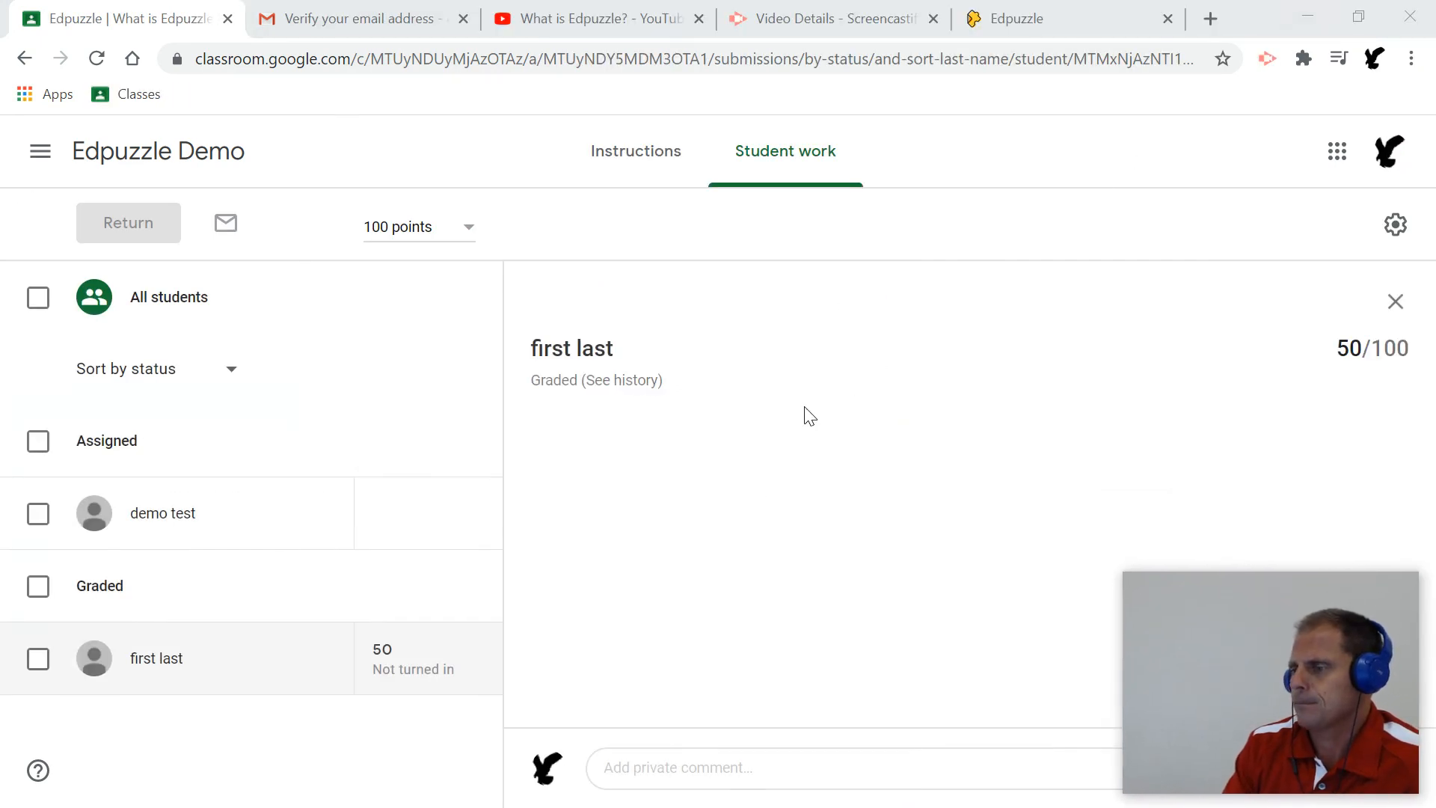